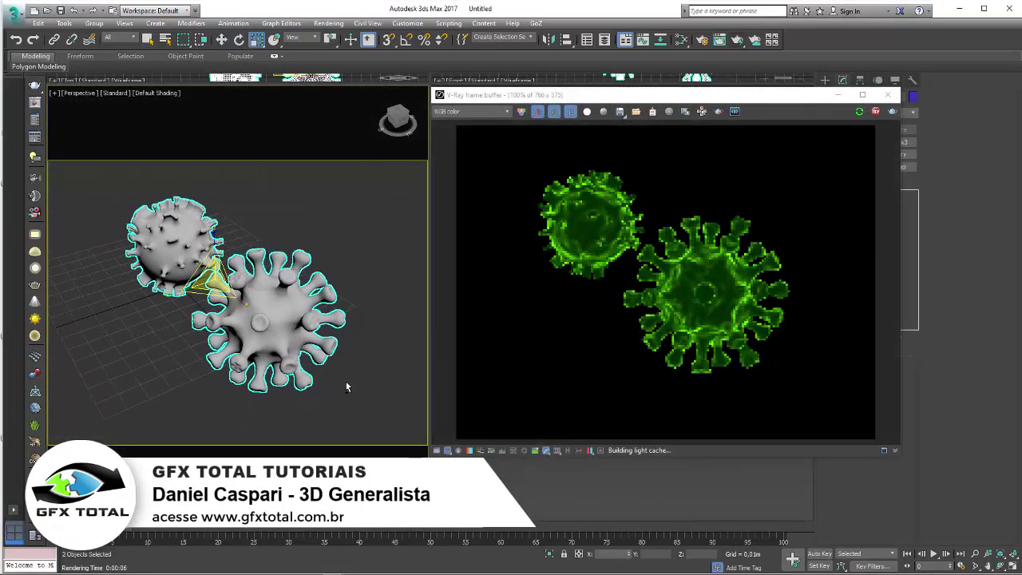
- Orbit the Perspective view to review the two finished glowing virus models
mouse_move(332, 387)
alt+middle_down()
mouse_move(244, 354)
mouse_move(332, 361)
alt+middle_up()
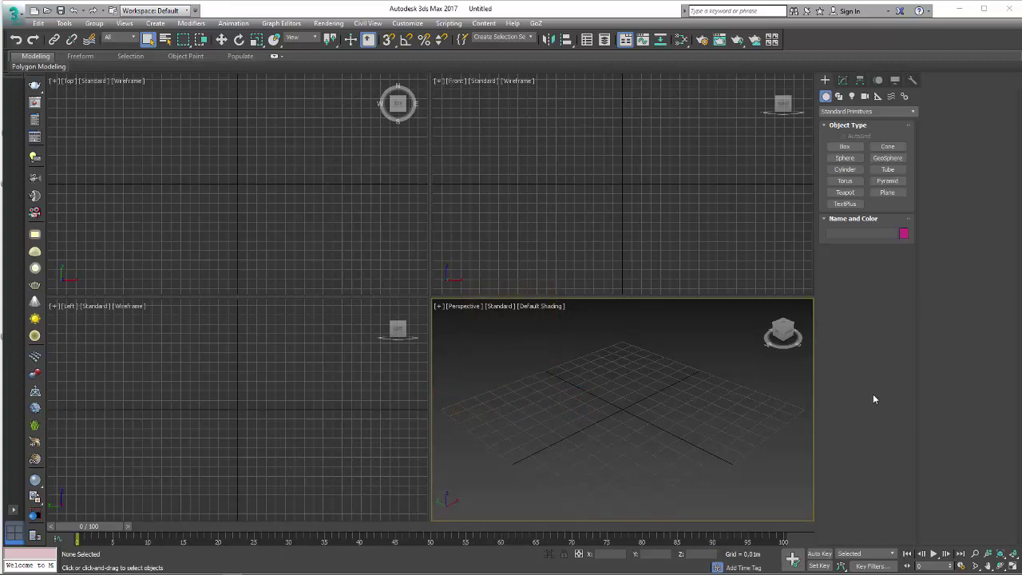
- Switch to the Google Images 'coronavirus' results and scroll through the virus reference pictures
click(239, 533)
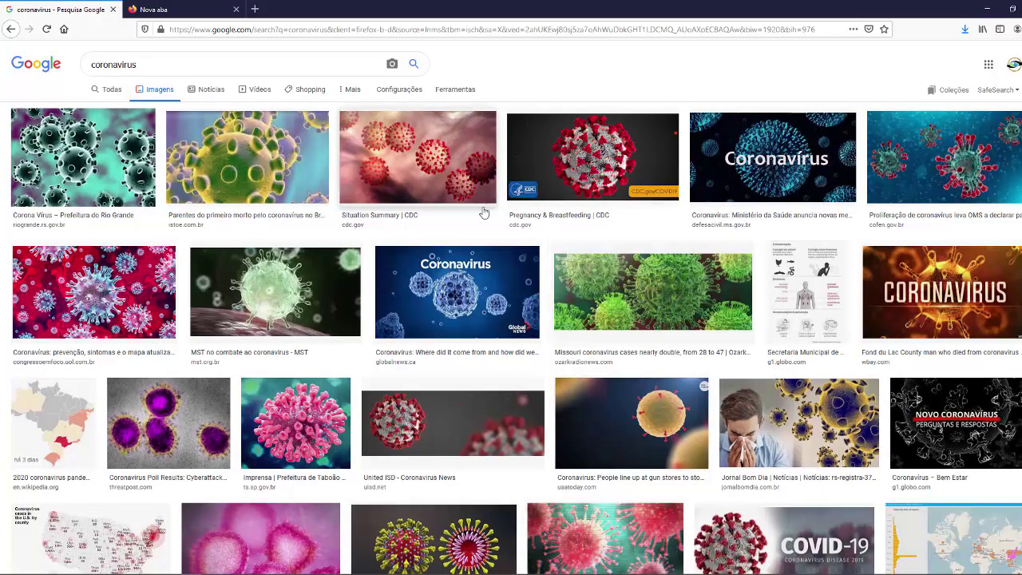
scroll(508, 249, down, 2)
scroll(559, 288, down, 2)
scroll(600, 315, down, 1)
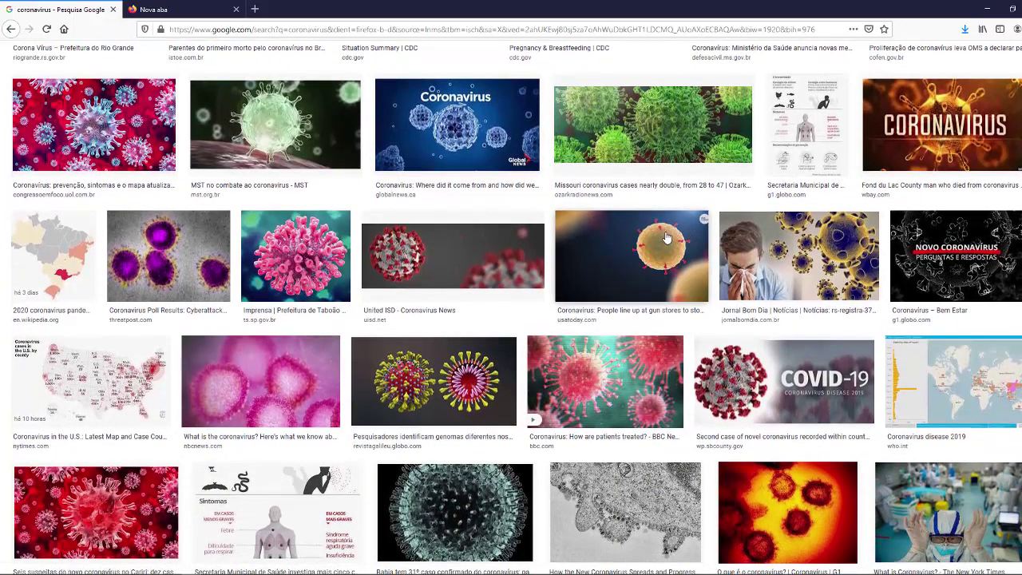
scroll(663, 258, up, 1)
scroll(663, 258, up, 2)
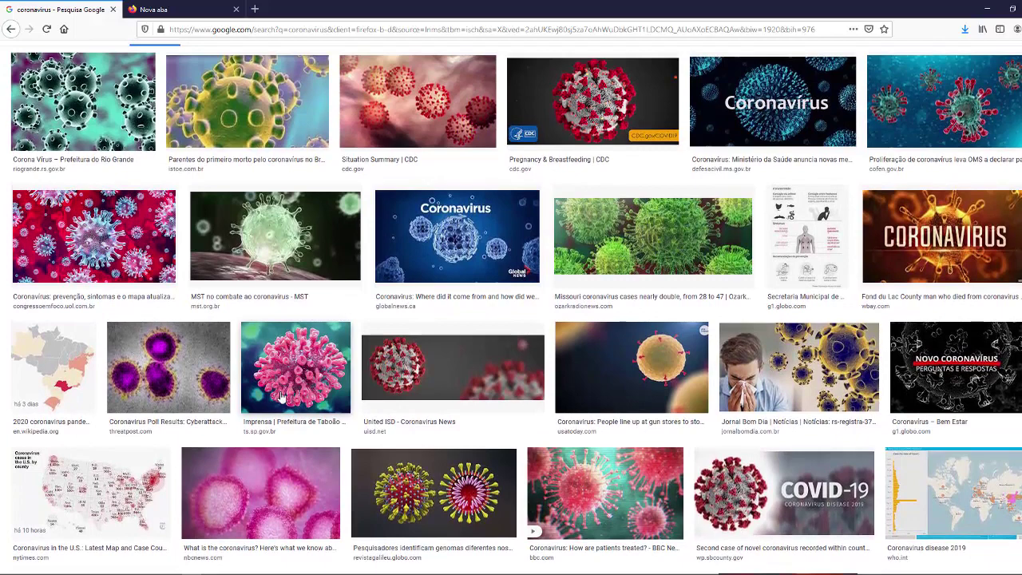
scroll(285, 399, up, 1)
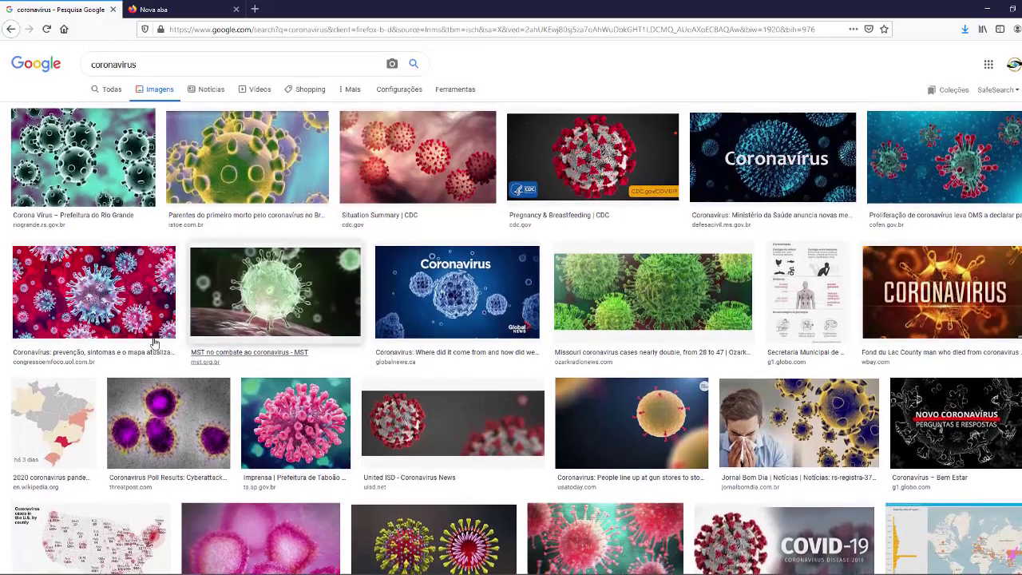
scroll(962, 267, down, 2)
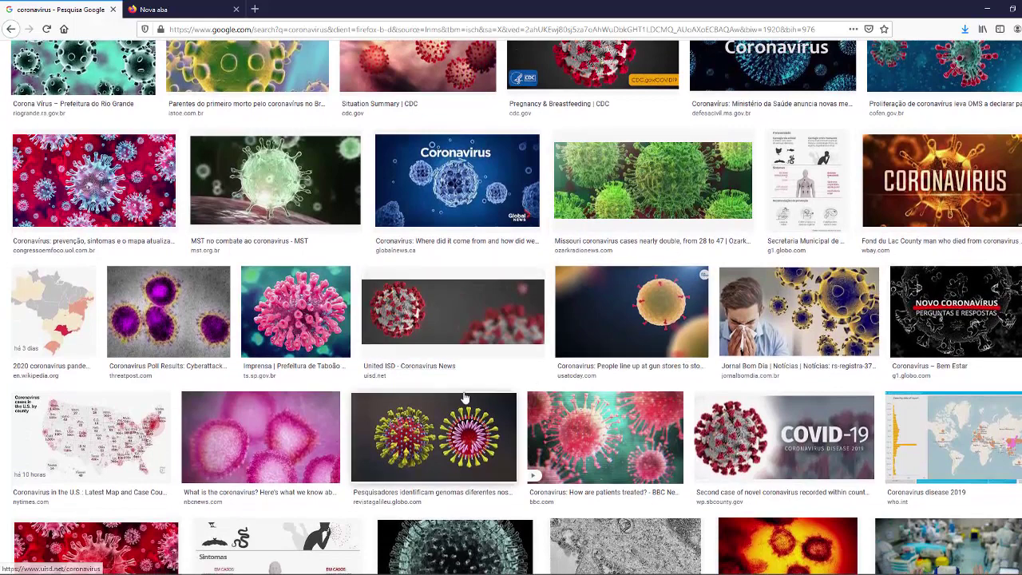
scroll(436, 376, up, 2)
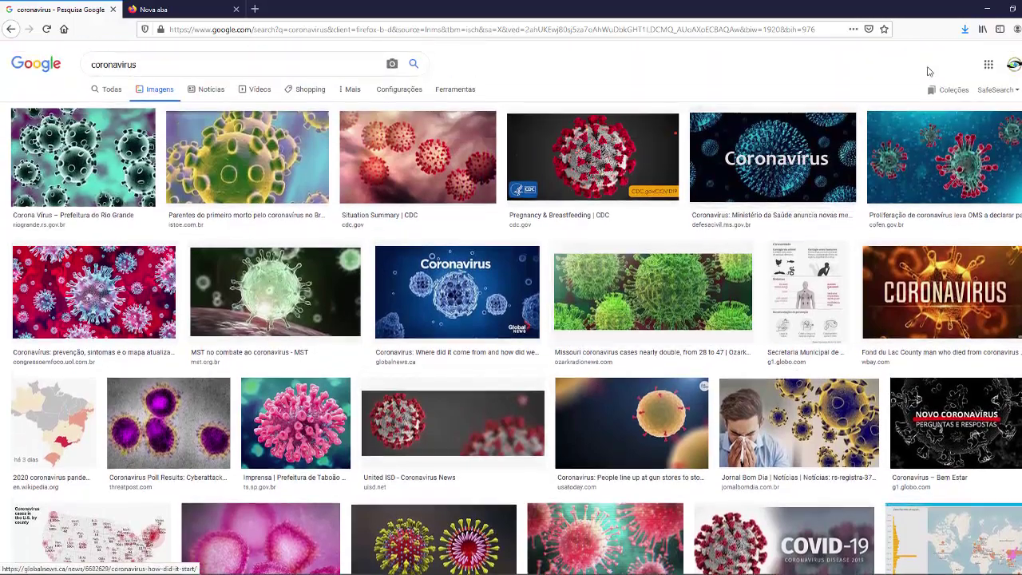
- Back in 3ds Max, create a small cube at the grid centre and recentre the view
click(990, 10)
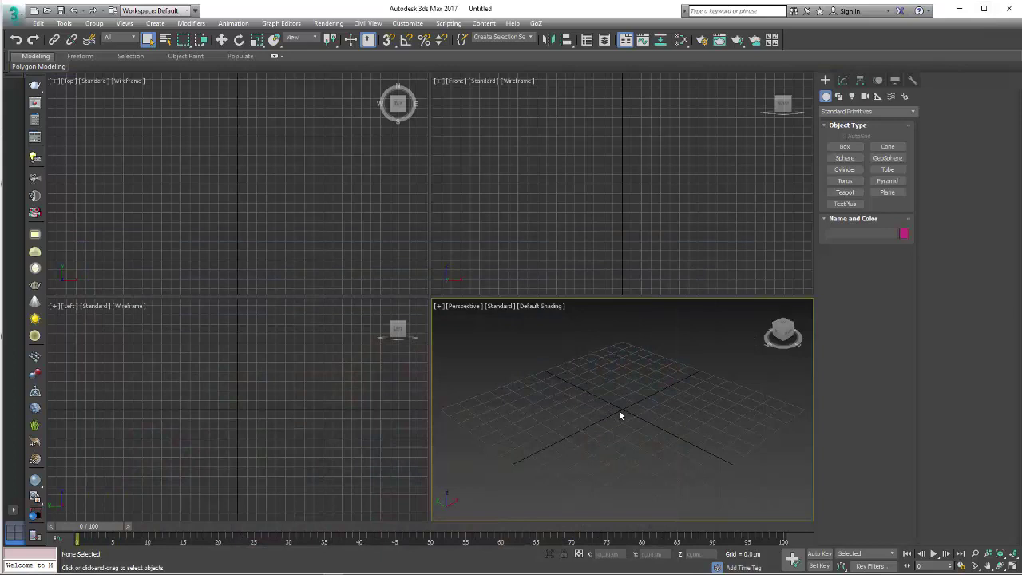
click(845, 146)
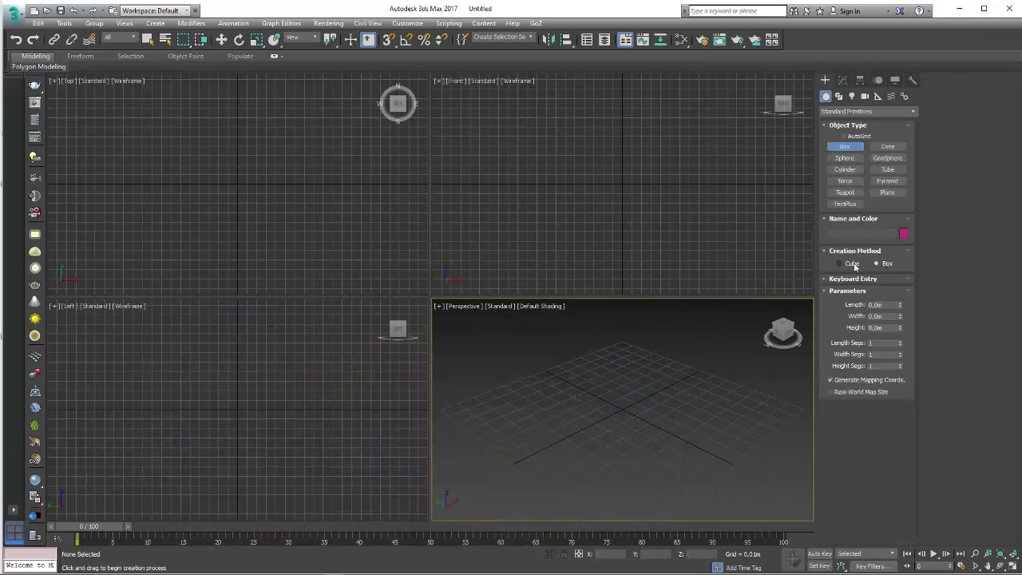
drag(622, 411, 653, 429)
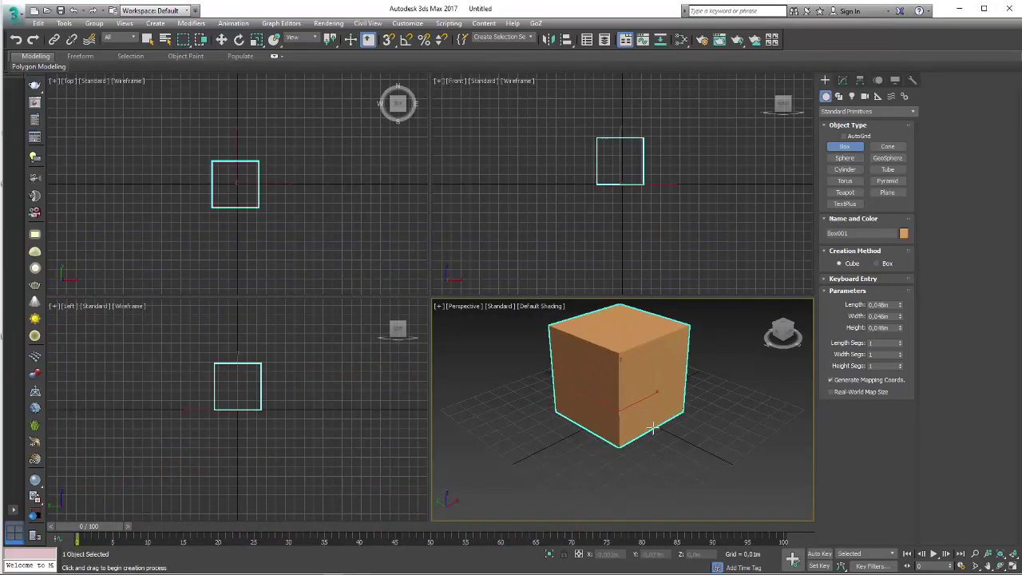
middle_drag(639, 421, 607, 453)
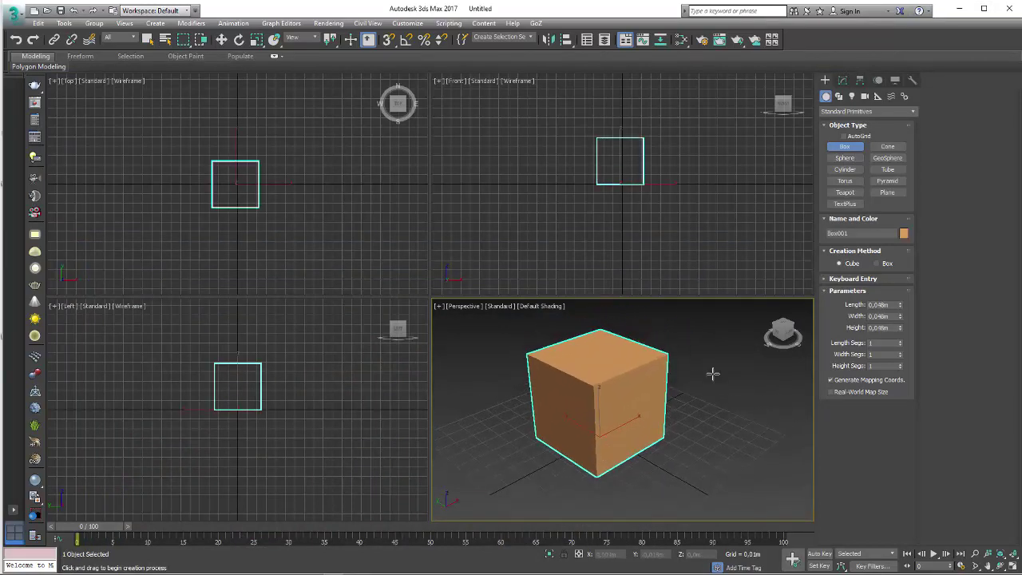
- Add a TurboSmooth modifier with 2 iterations and show edged faces
click(842, 80)
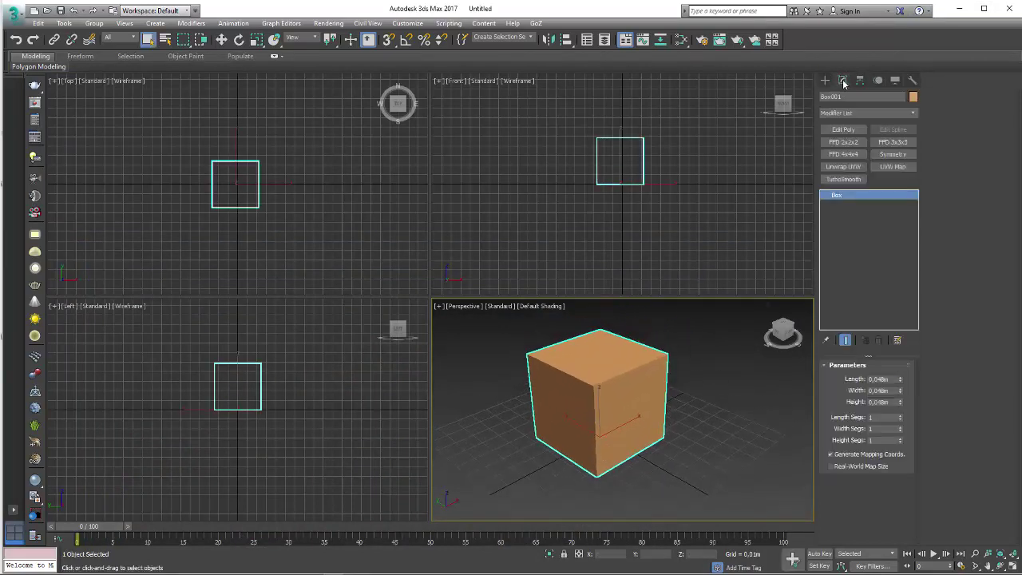
click(837, 179)
key(F4)
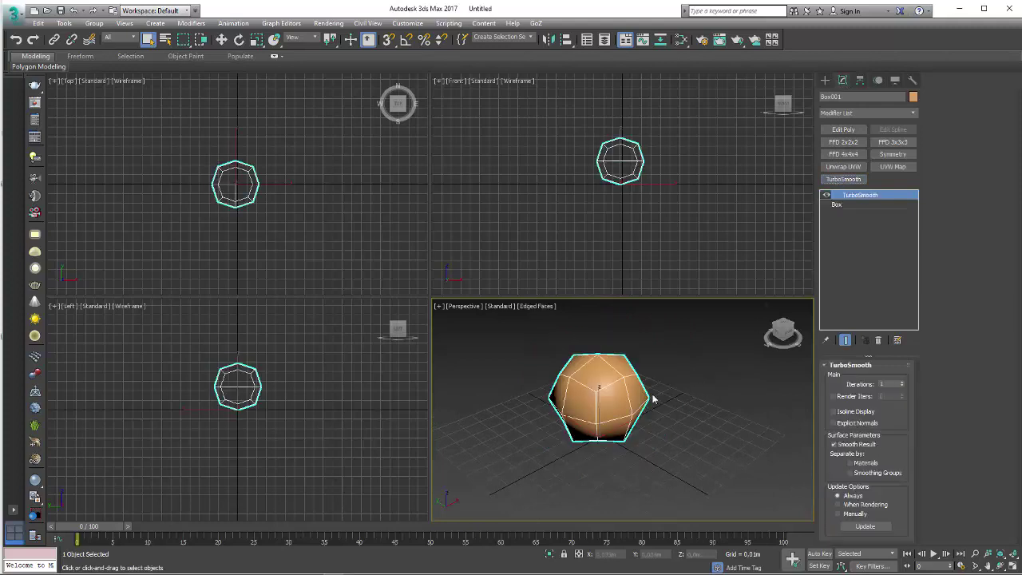
click(903, 384)
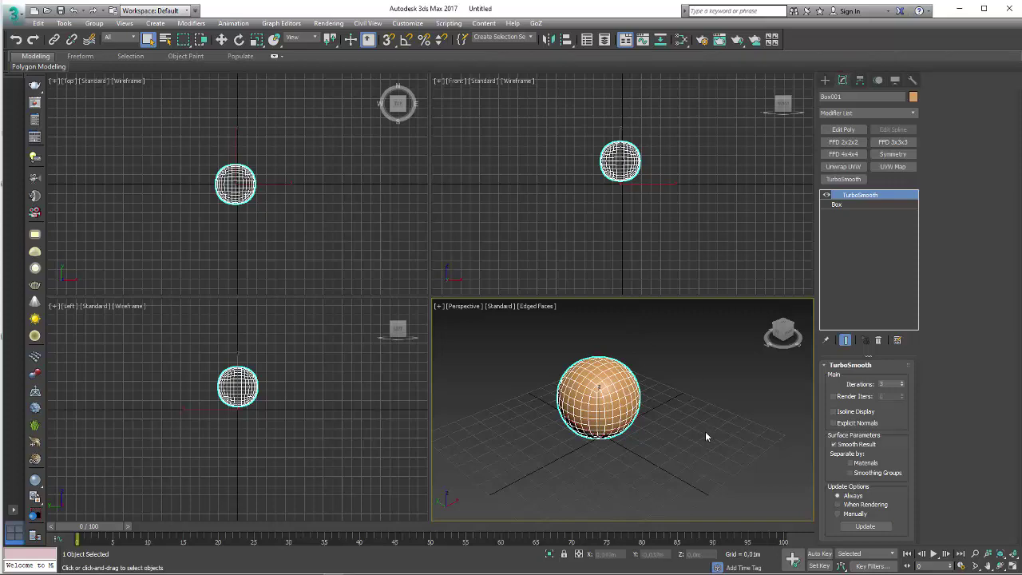
- Add an Edit Poly modifier and select polygons on the sphere in Polygon mode
click(844, 130)
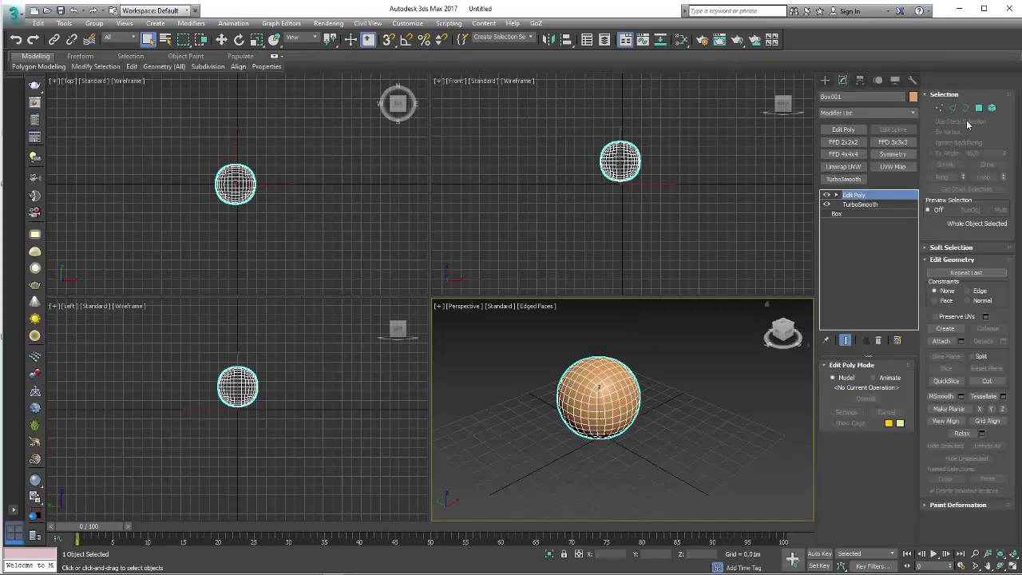
click(979, 108)
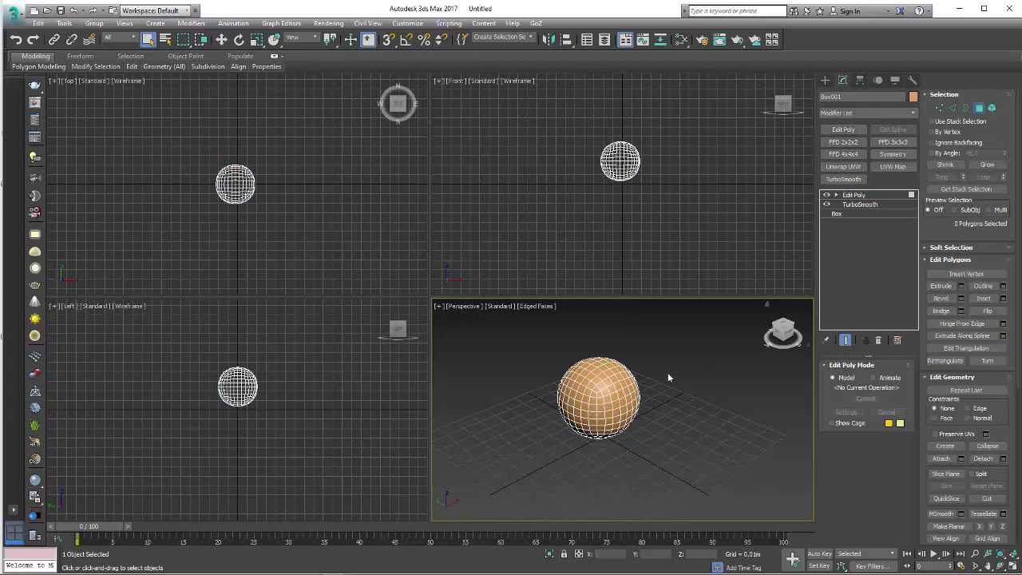
click(603, 385)
click(599, 381)
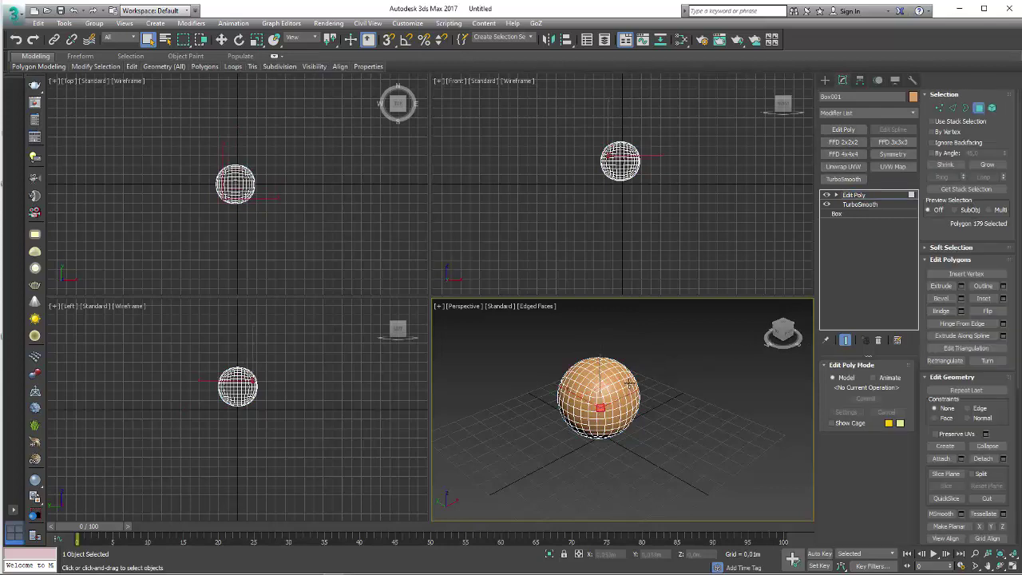
click(598, 372)
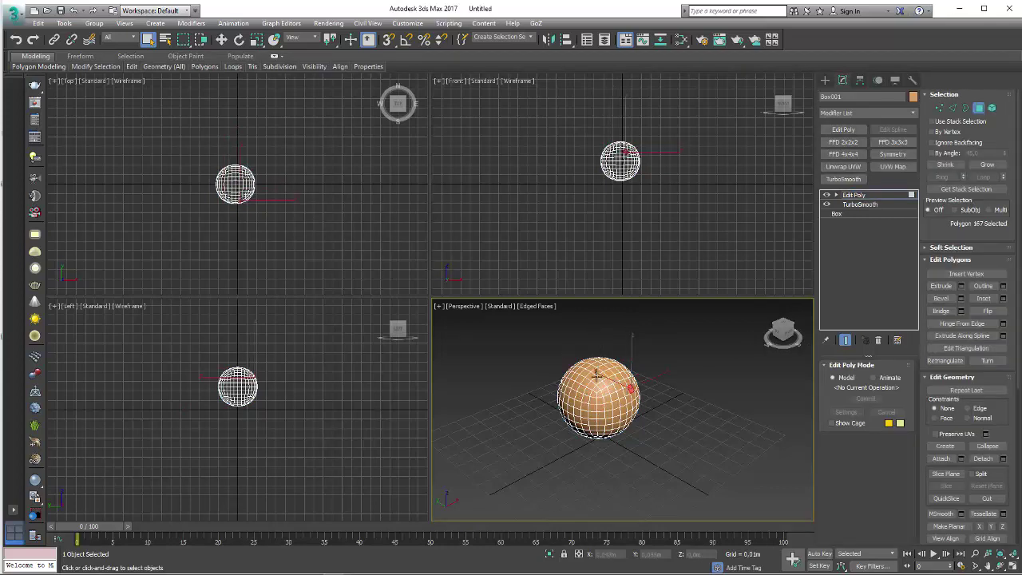
- Use the ribbon's By Random selection to pick 96 polygons across the sphere
click(130, 58)
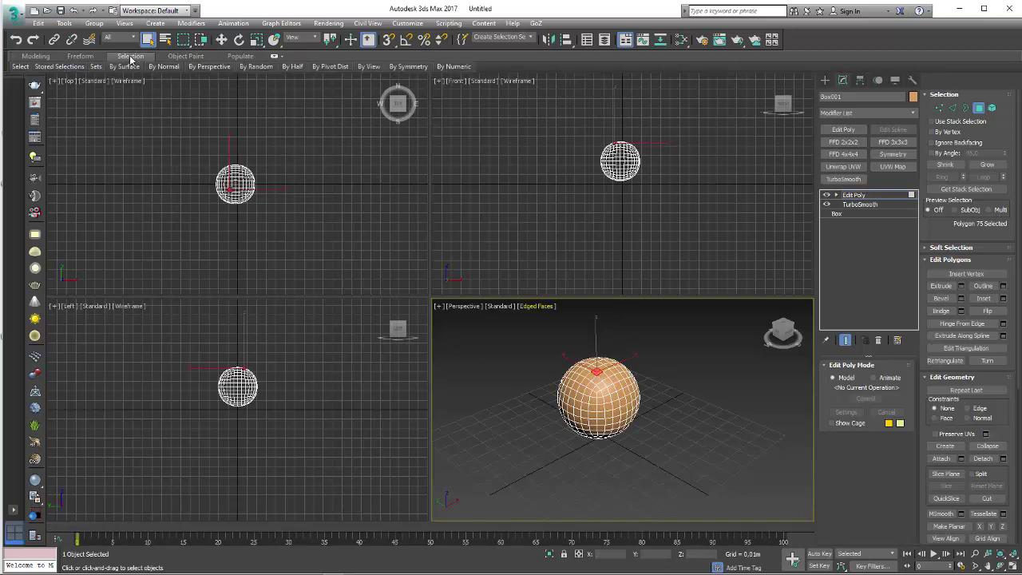
click(275, 56)
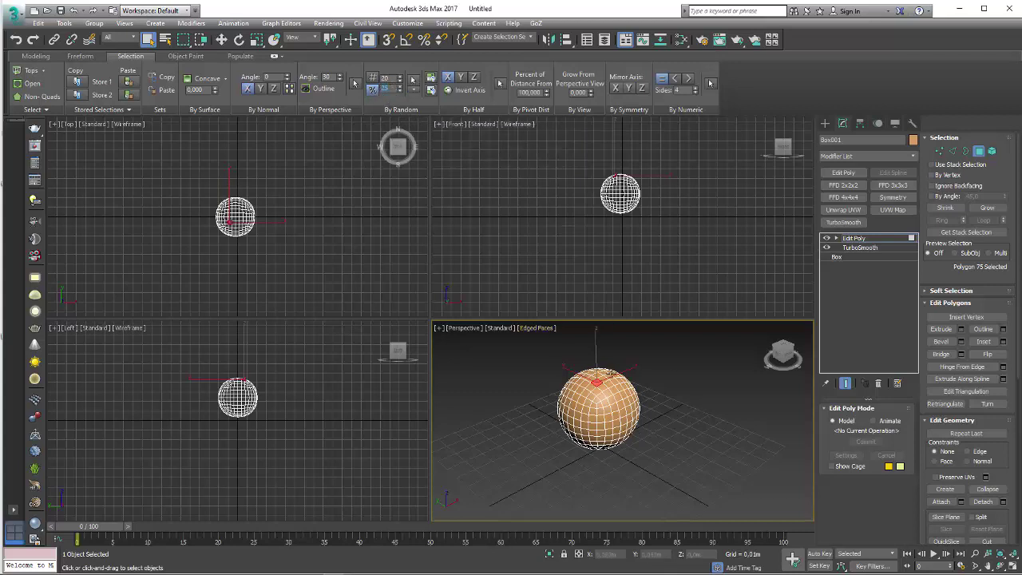
click(414, 80)
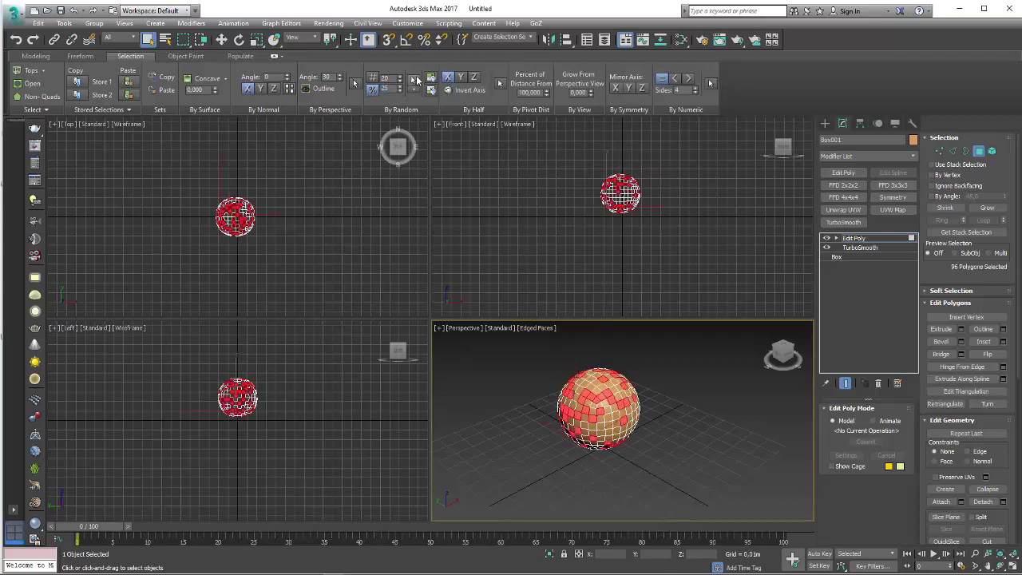
scroll(645, 423, up, 3)
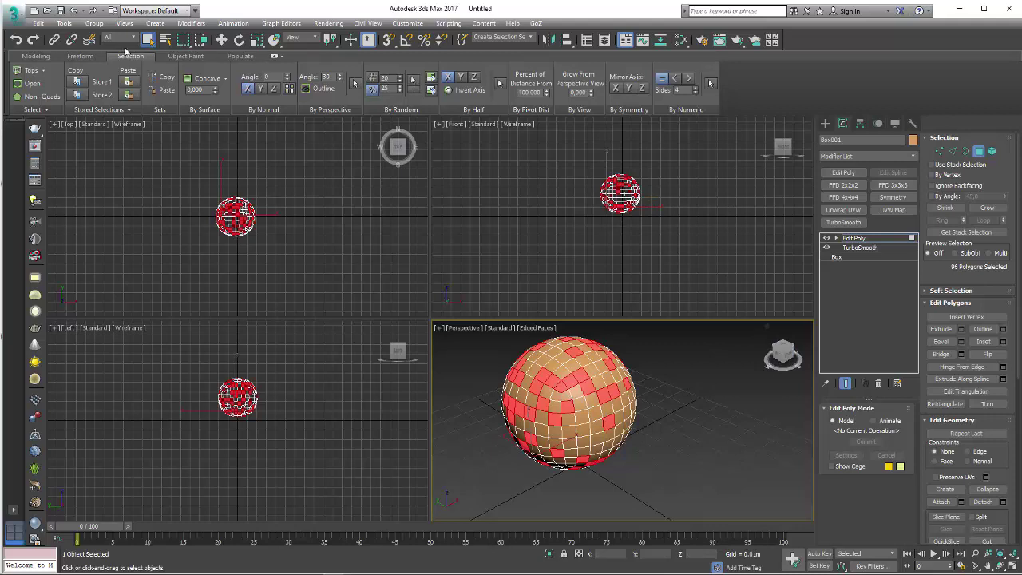
- Bevel the 96 selected polygons outward several times into spikes, then return to object level
click(32, 56)
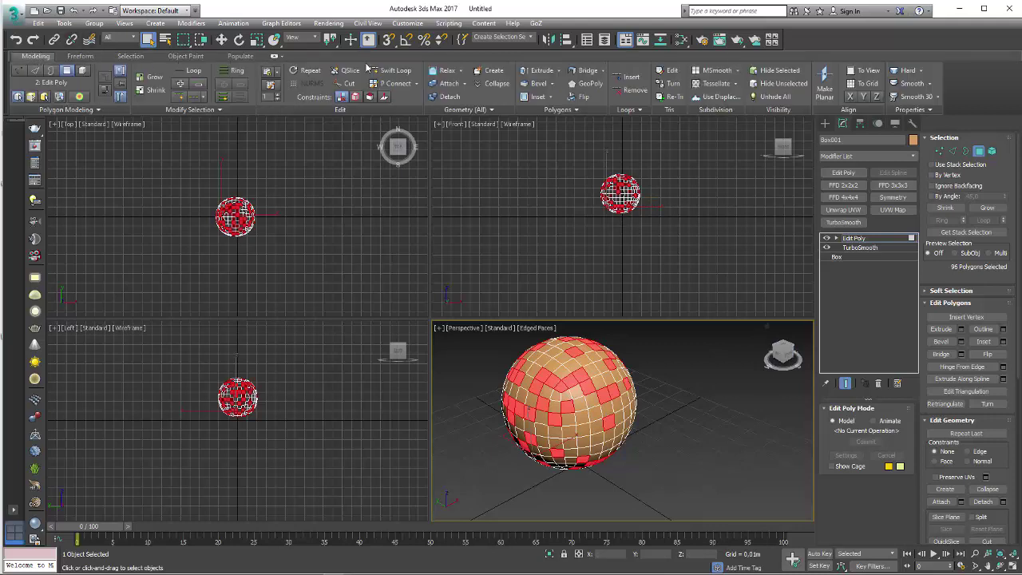
click(538, 83)
drag(616, 393, 565, 298)
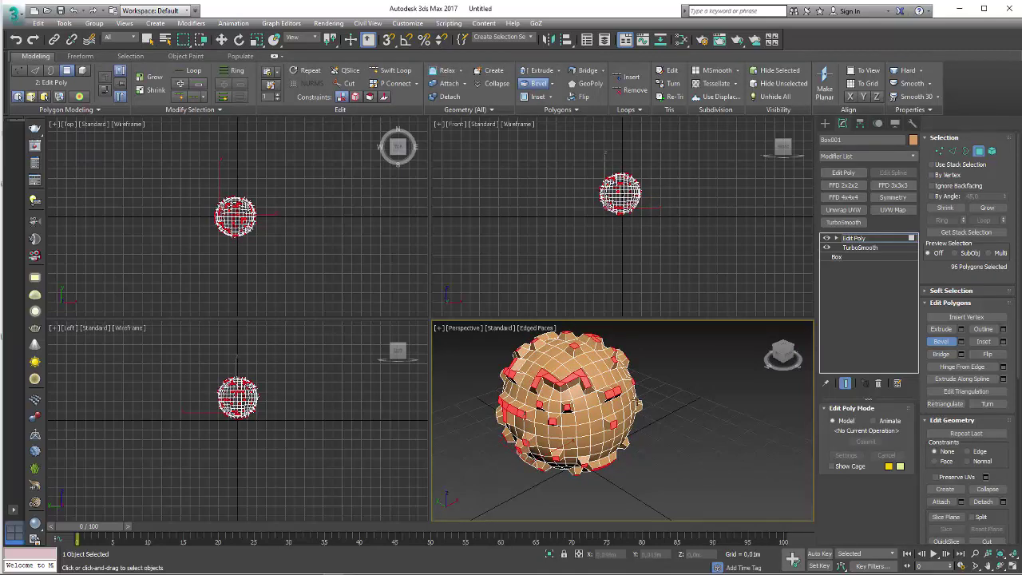
drag(618, 392, 632, 386)
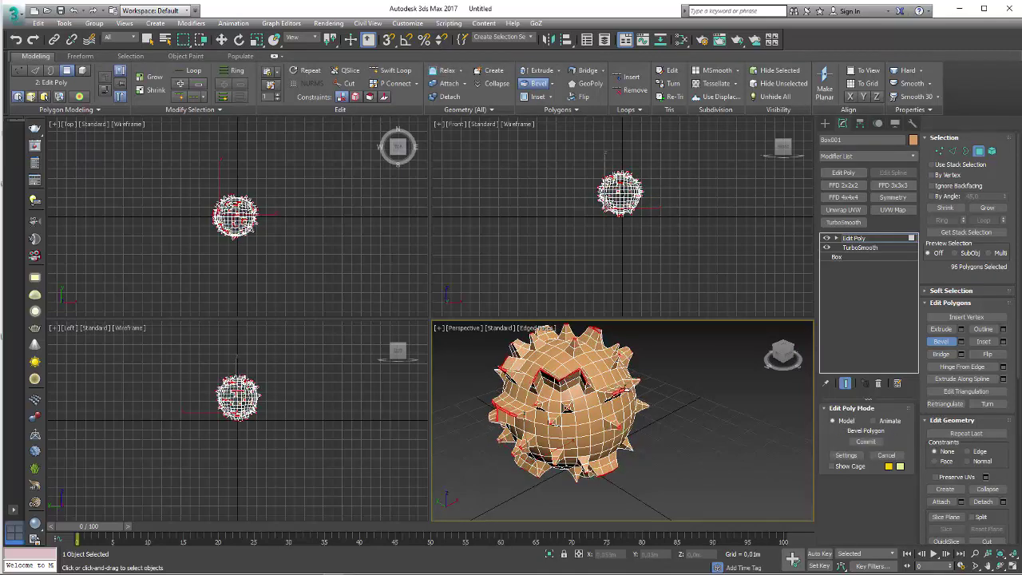
click(631, 386)
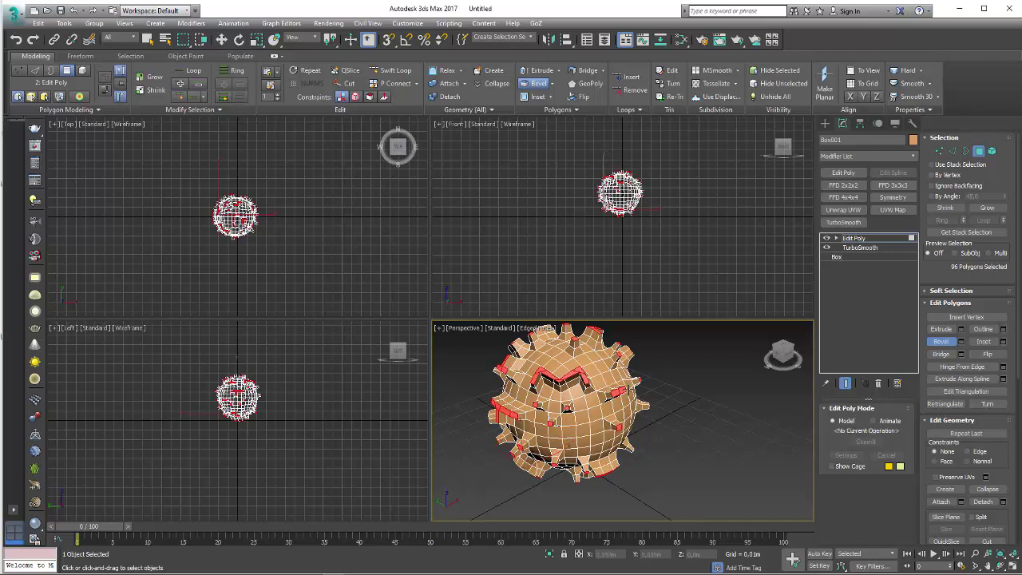
drag(632, 386, 623, 375)
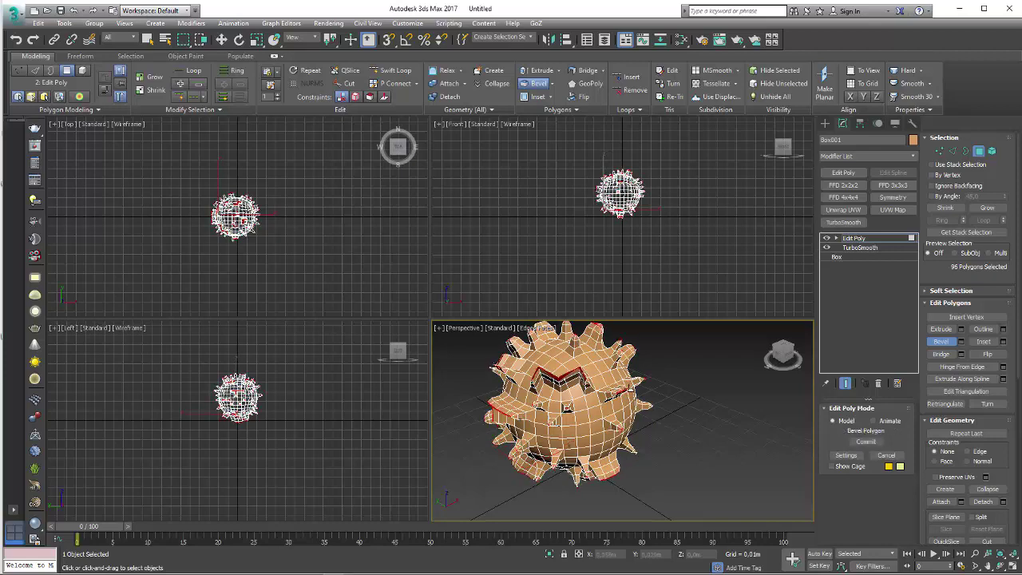
right_click(623, 375)
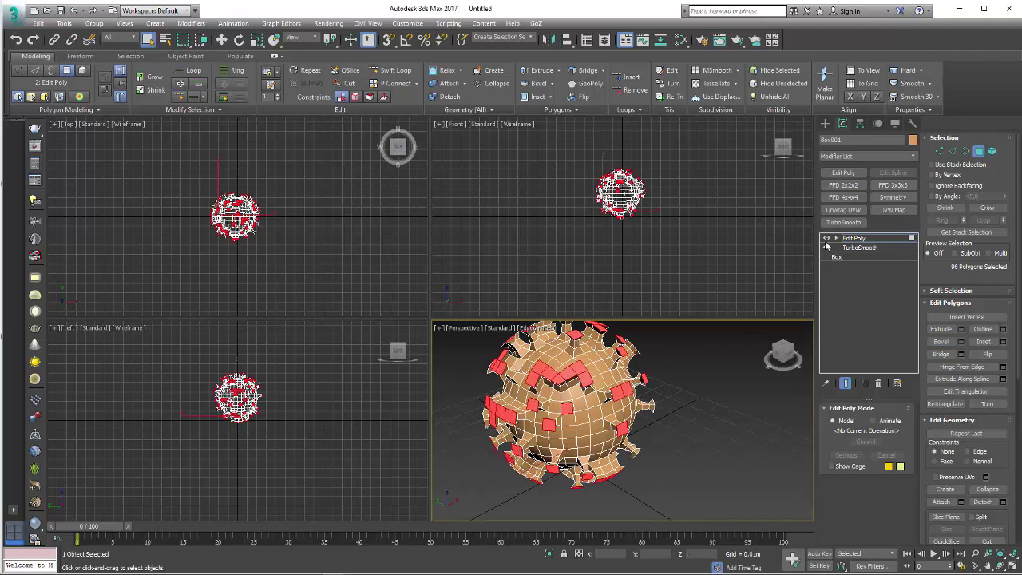
click(860, 241)
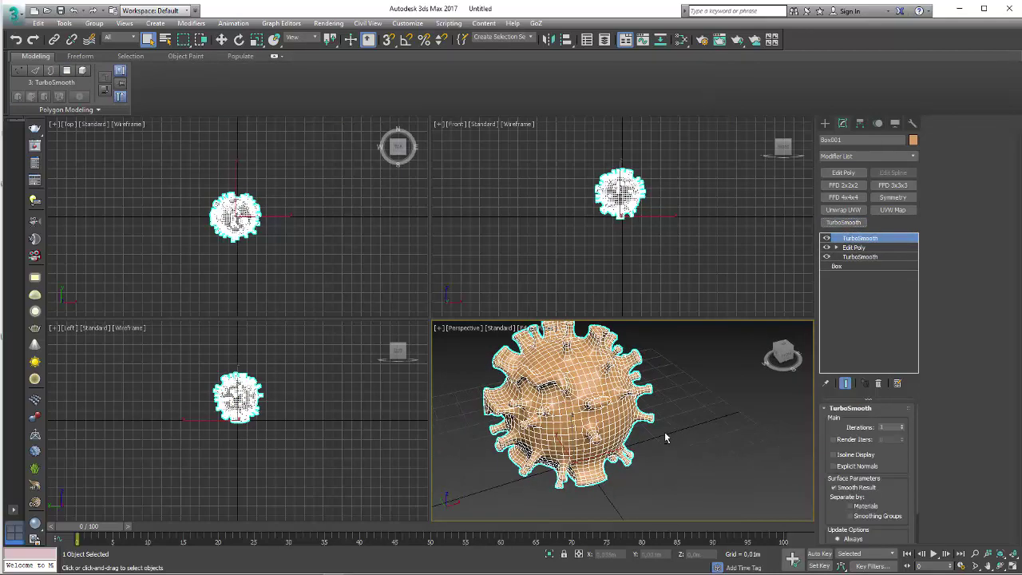
- Turn off edged faces, orbit around the spiky sphere, and bring up the coronavirus reference images
key(F4)
mouse_move(700, 433)
alt+middle_down()
mouse_move(652, 433)
mouse_move(675, 440)
mouse_move(679, 409)
mouse_move(662, 428)
mouse_move(673, 421)
alt+middle_up()
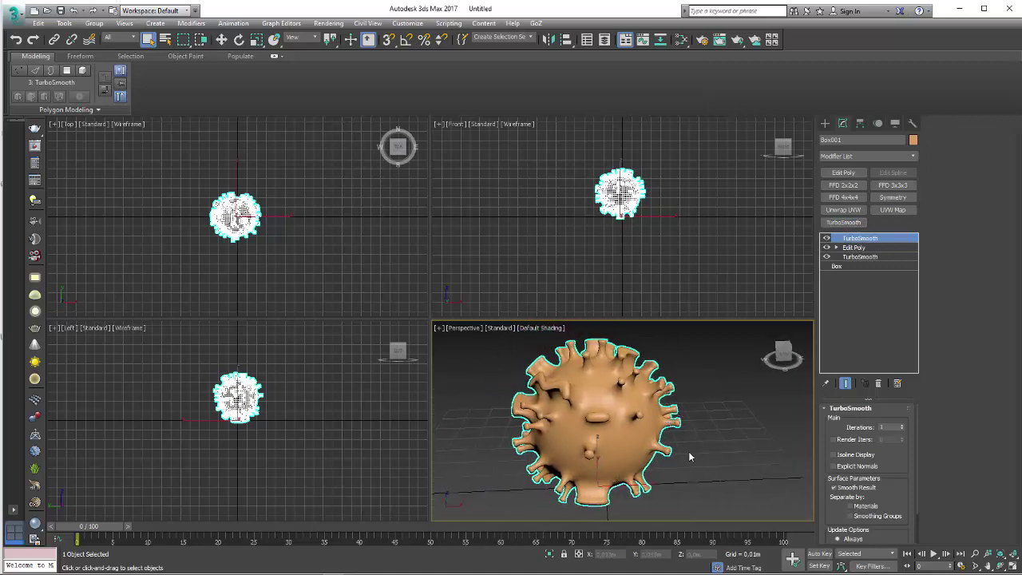
mouse_move(192, 570)
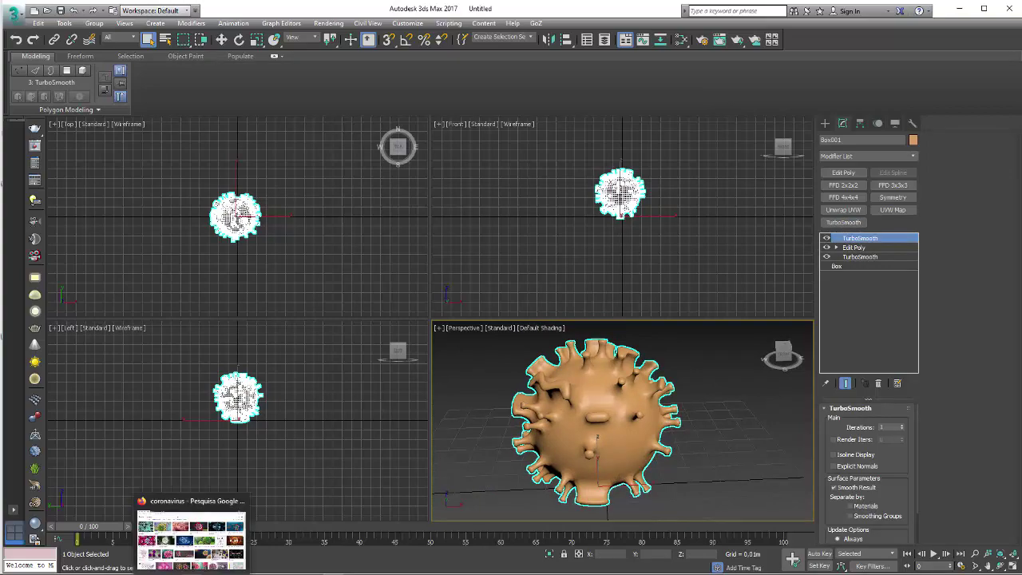
click(195, 531)
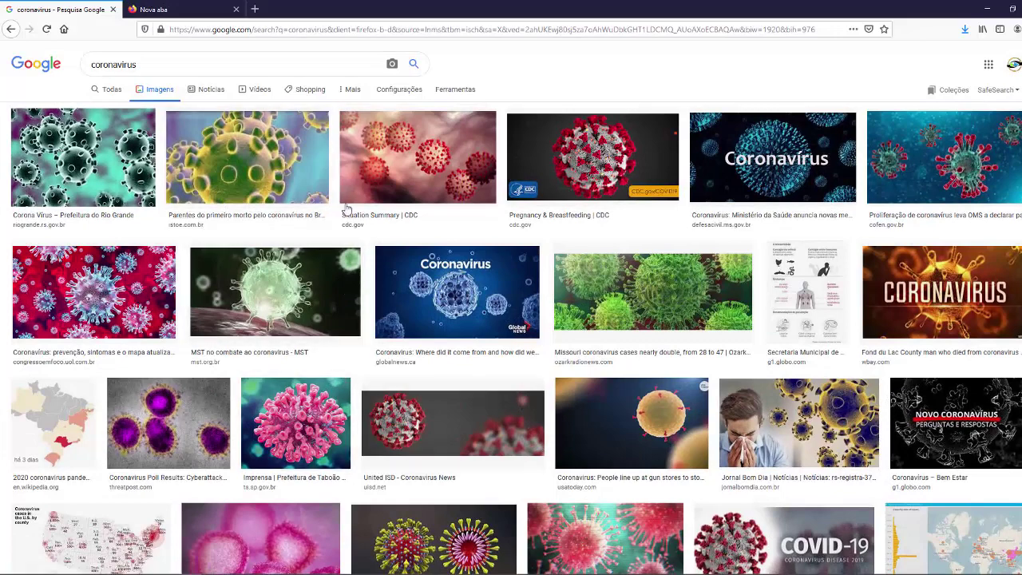
- Open the red coronavirus image large in a new tab, then return to 3ds Max
drag(96, 204, 164, 6)
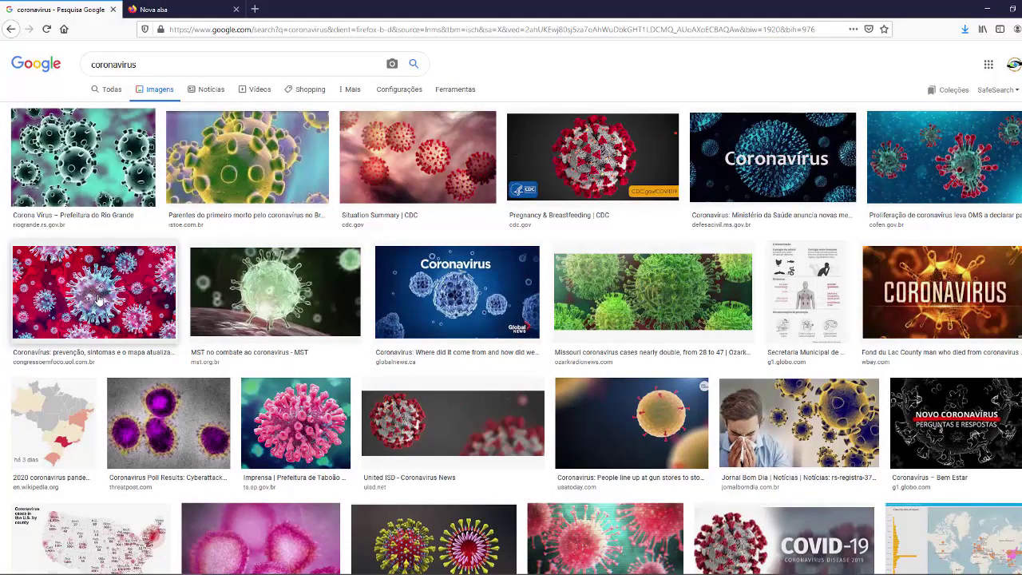
click(164, 6)
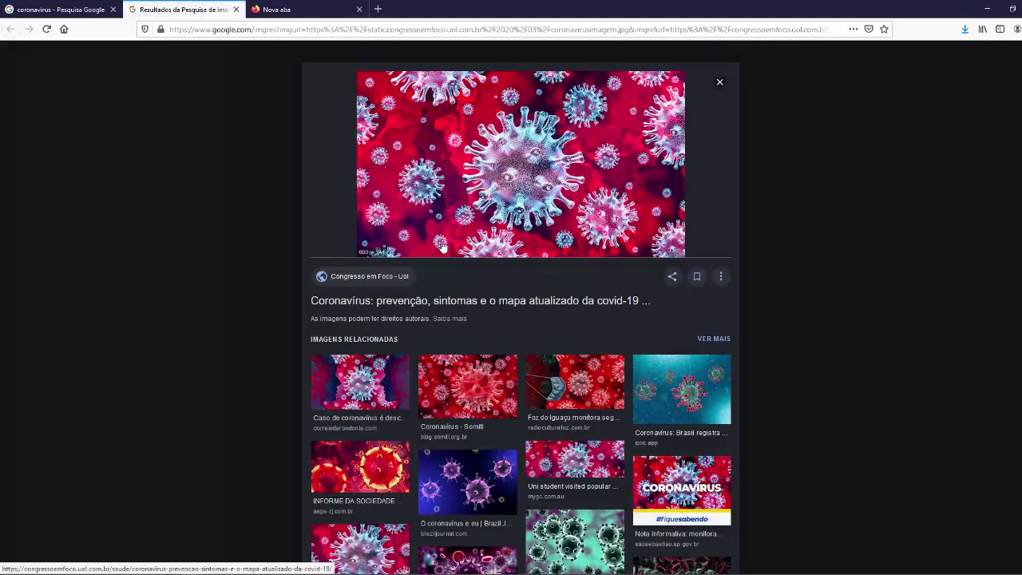
click(987, 8)
scroll(635, 410, down, 3)
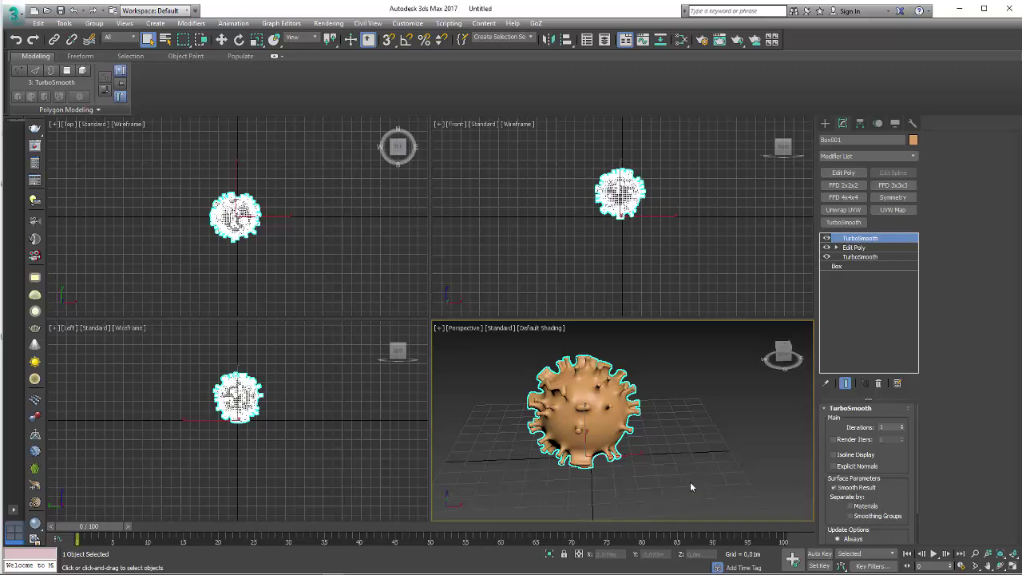
- Maximize the Perspective viewport and switch the Create panel to Extended Primitives
click(1006, 564)
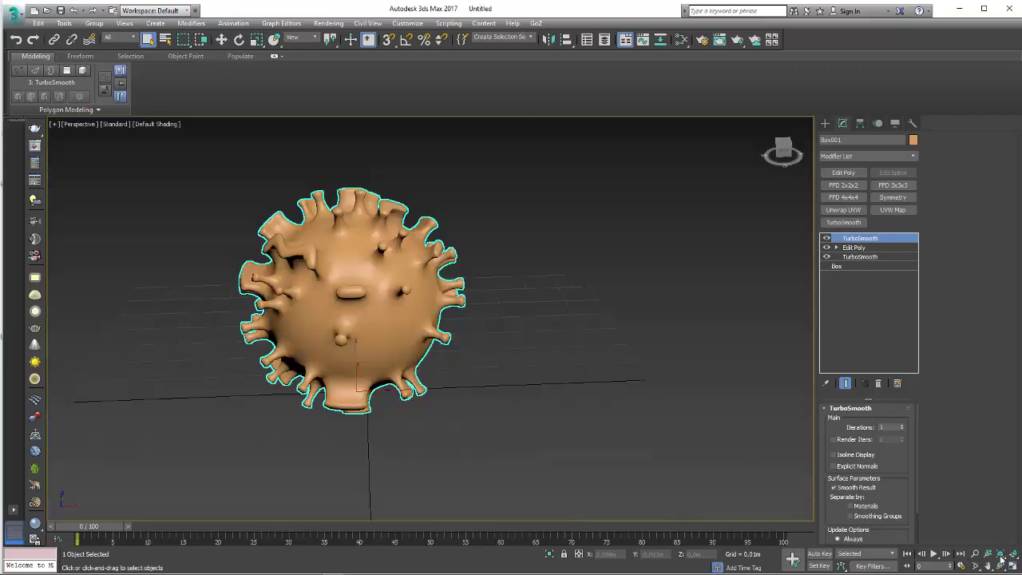
alt+middle_drag(535, 324, 554, 335)
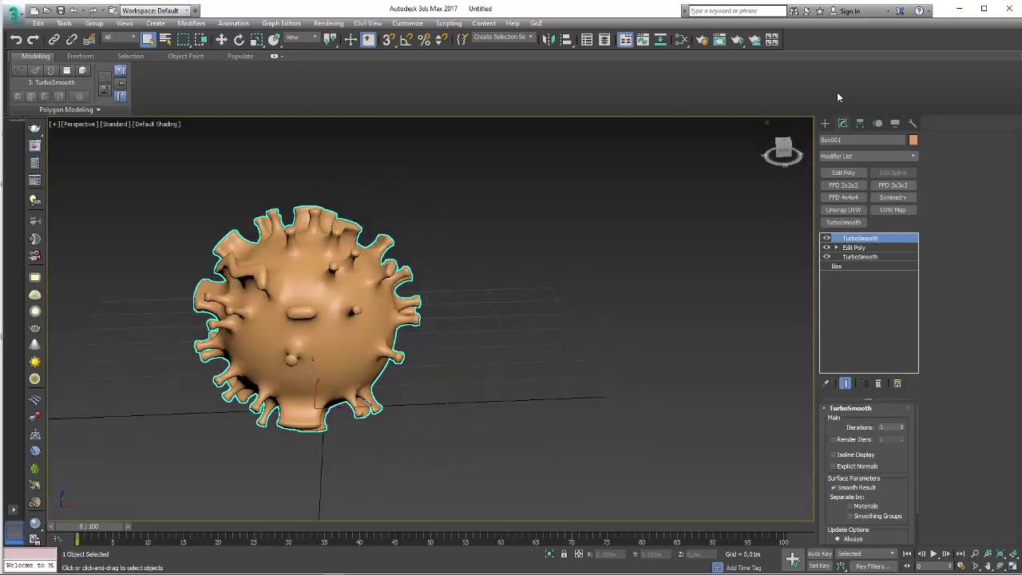
click(827, 124)
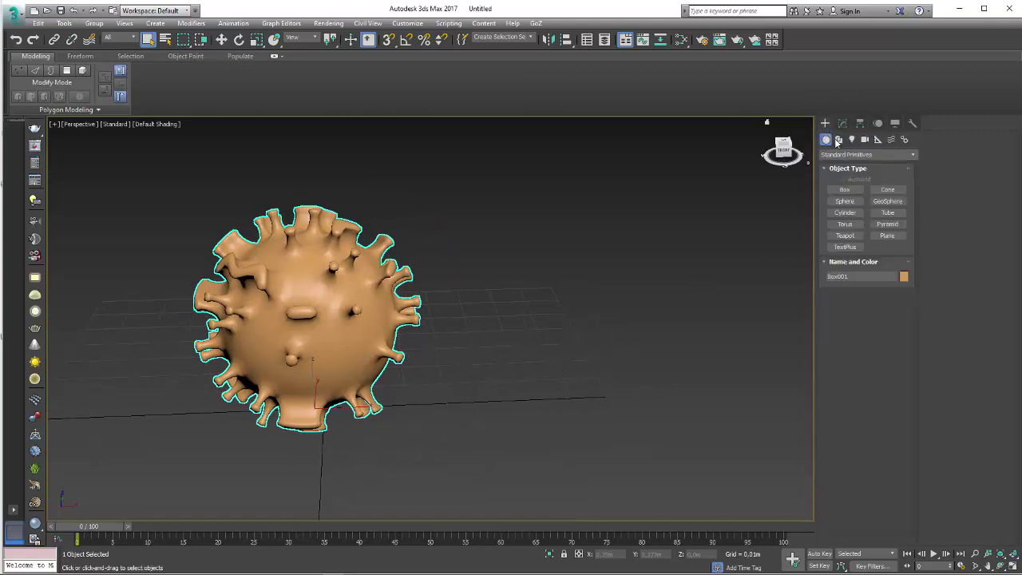
click(852, 157)
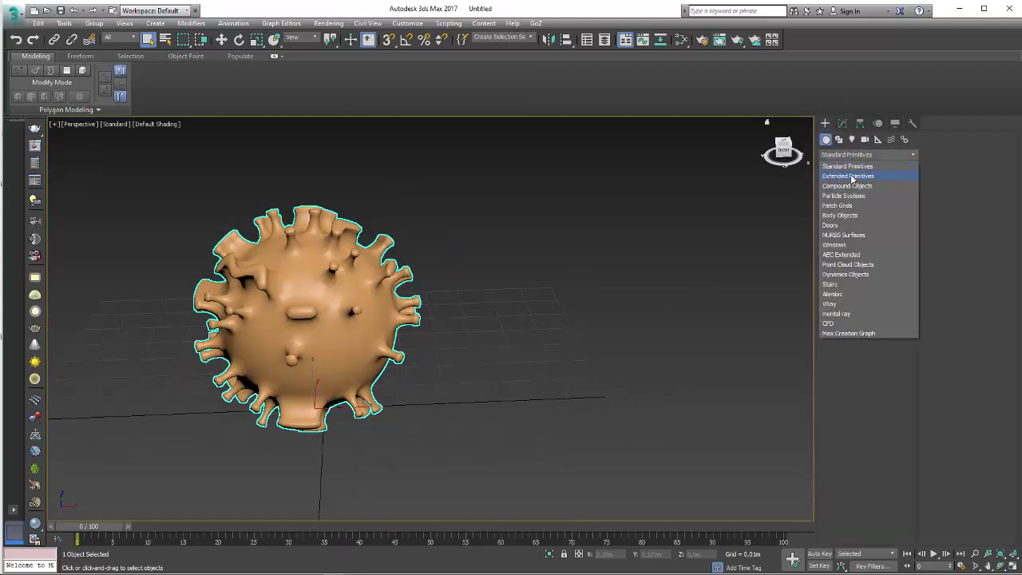
click(851, 175)
- Create a Hedra to the right of the virus model and reframe the view
scroll(641, 306, down, 3)
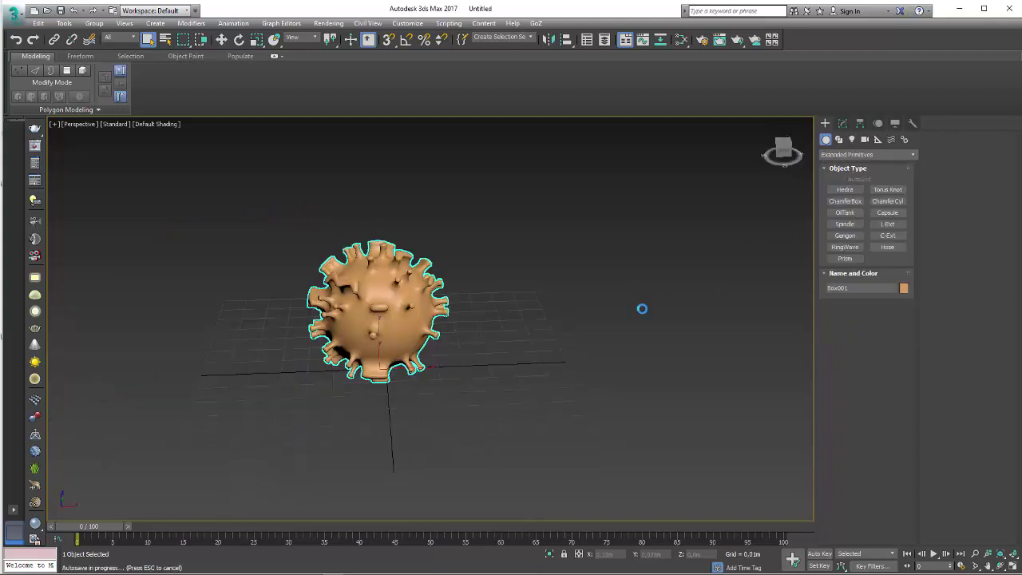
click(845, 190)
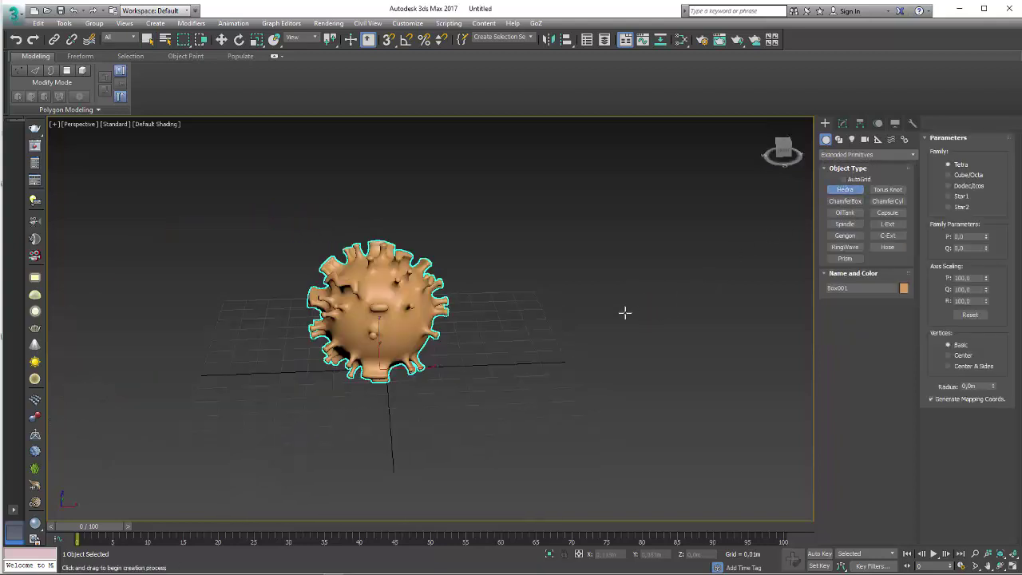
drag(586, 354, 635, 373)
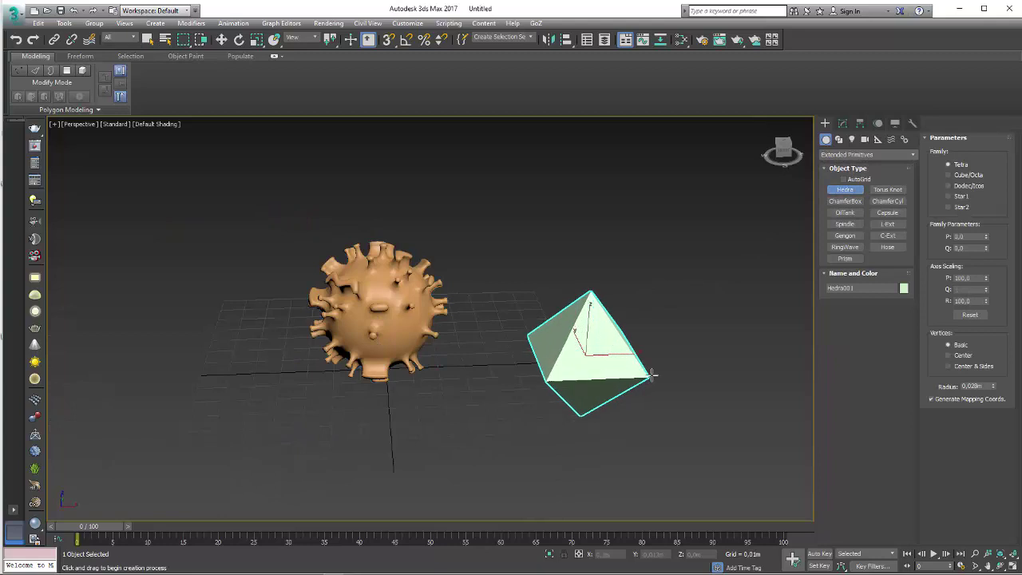
alt+middle_drag(635, 373, 559, 344)
scroll(486, 321, up, 3)
middle_drag(486, 321, 442, 305)
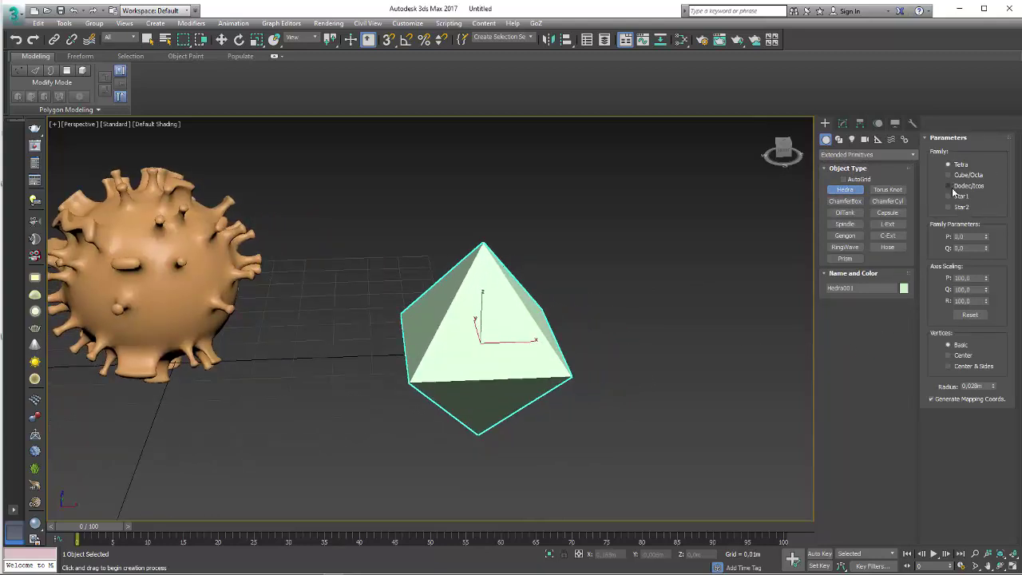
- Set the Hedra family to Dodec/Icos and show edged faces
click(961, 188)
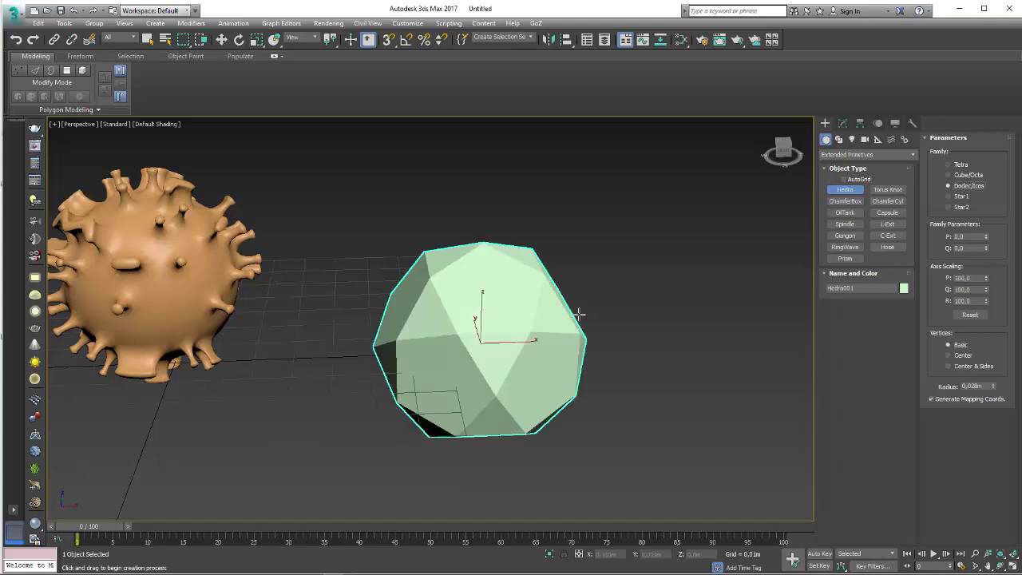
key(F4)
alt+middle_drag(583, 314, 565, 313)
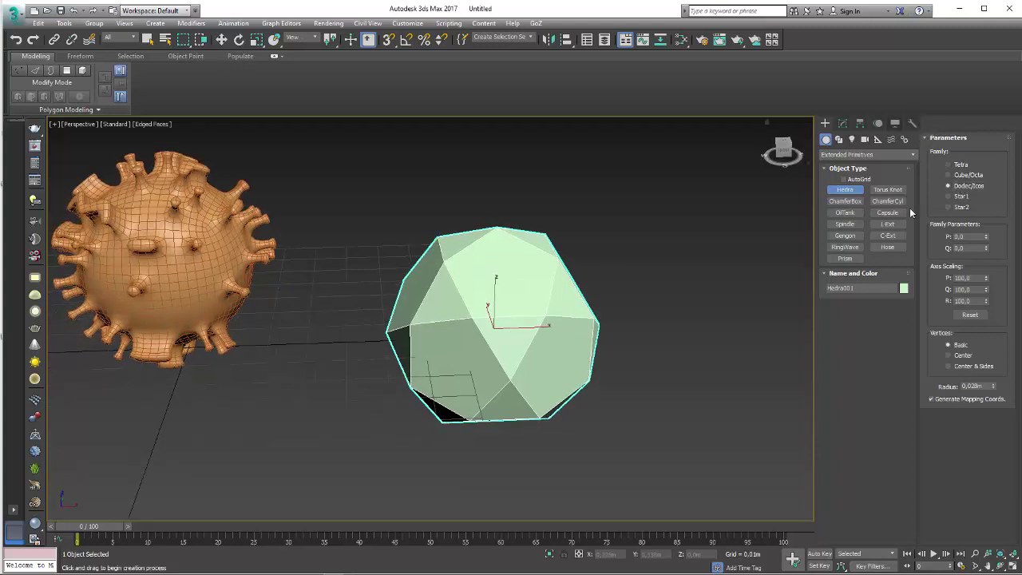
- Change the Hedra's object colour to blue
click(903, 288)
click(556, 287)
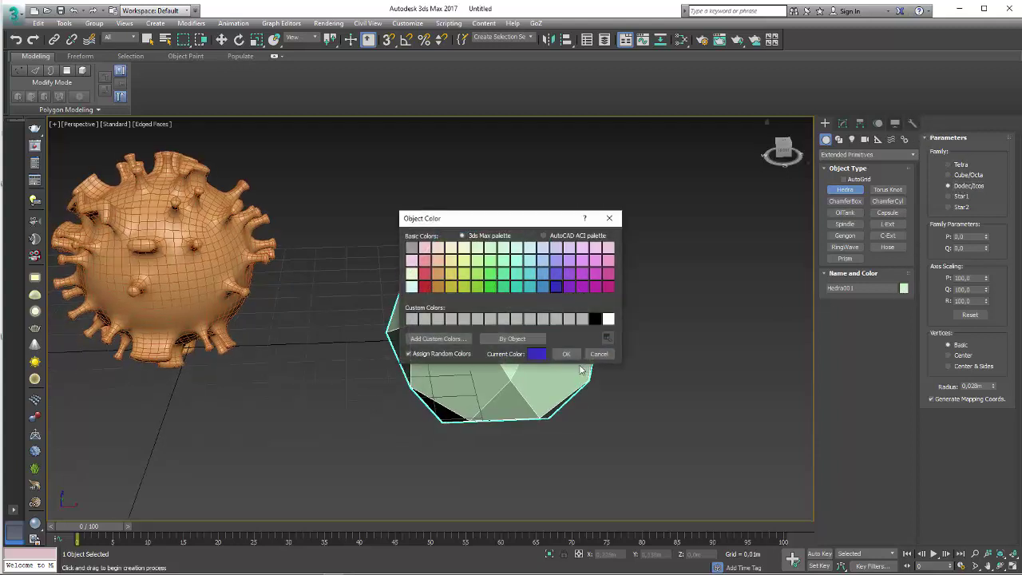
click(565, 352)
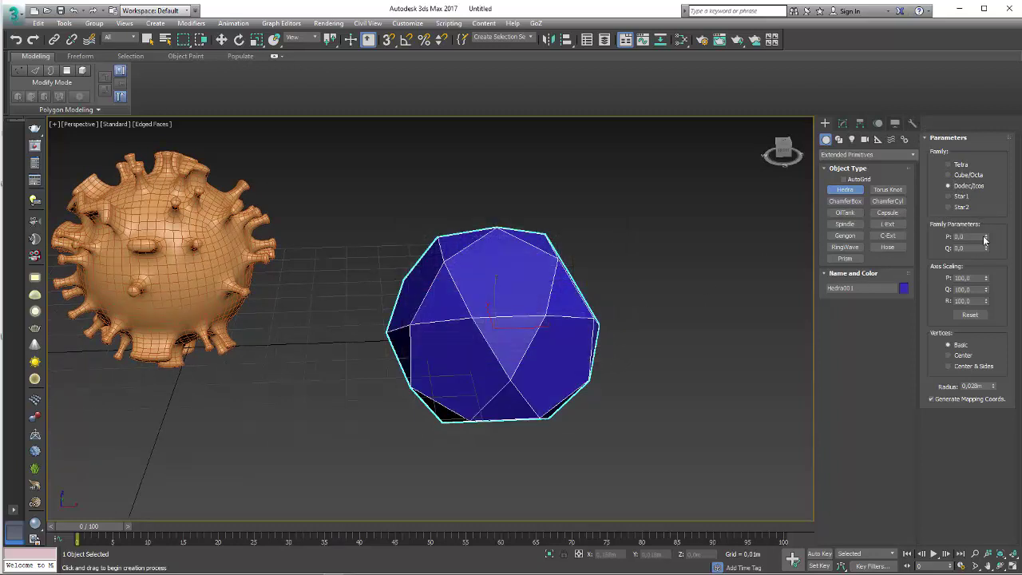
- Test P and R values, keep R at 100, and raise Q axis scaling to 185
drag(987, 239, 993, 245)
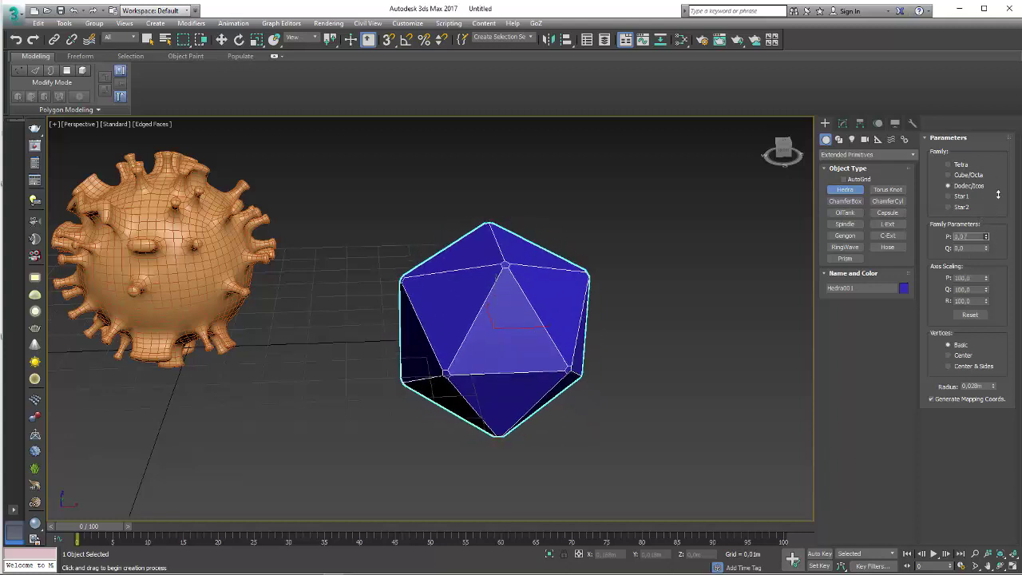
mouse_move(992, 244)
mouse_down()
mouse_move(976, 255)
mouse_move(982, 196)
mouse_move(996, 280)
mouse_up()
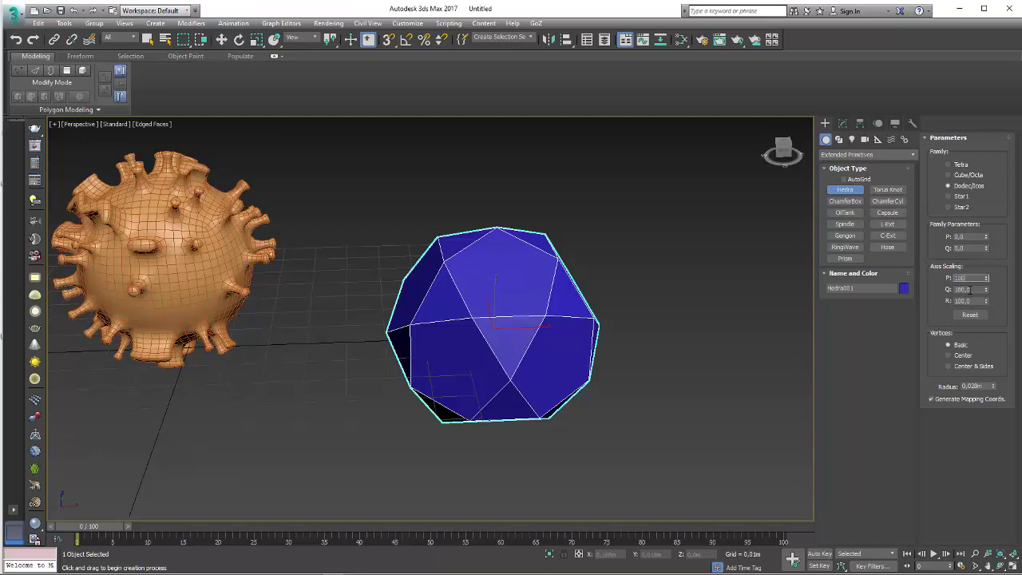
mouse_move(979, 296)
mouse_down()
mouse_move(970, 199)
mouse_move(982, 302)
mouse_up()
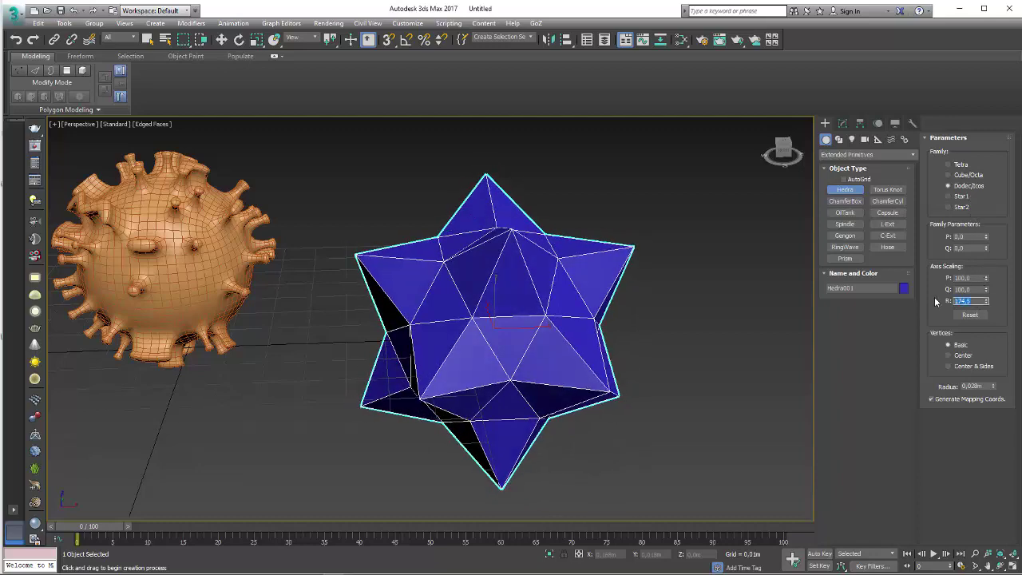
key(Return)
drag(987, 291, 979, 192)
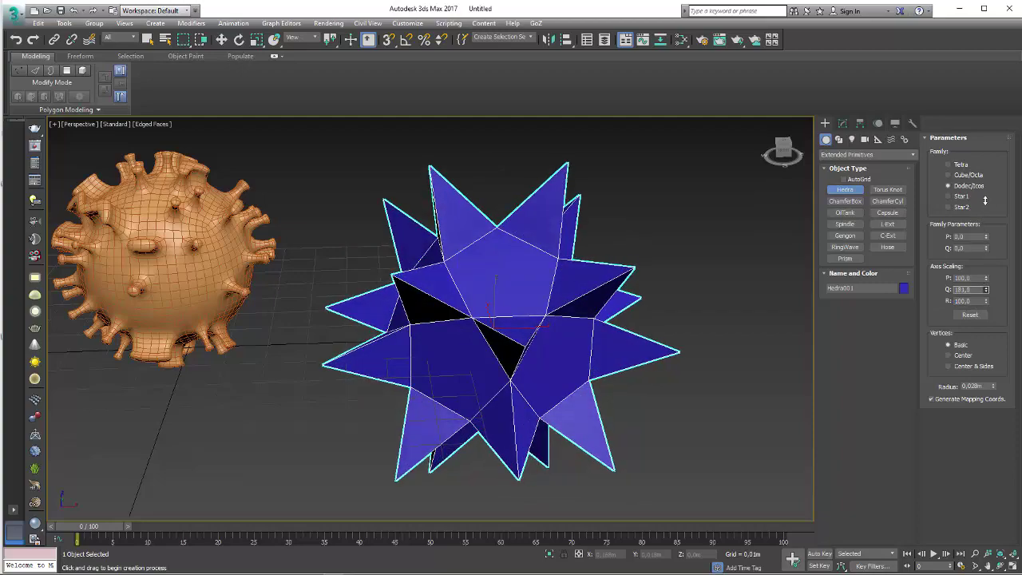
mouse_move(764, 230)
alt+middle_down()
mouse_move(649, 291)
mouse_move(645, 267)
mouse_move(650, 317)
mouse_move(397, 209)
alt+middle_up()
- Zoom in on the star, compare it with the coronavirus reference image, and return to 3ds Max
scroll(520, 338, up, 1)
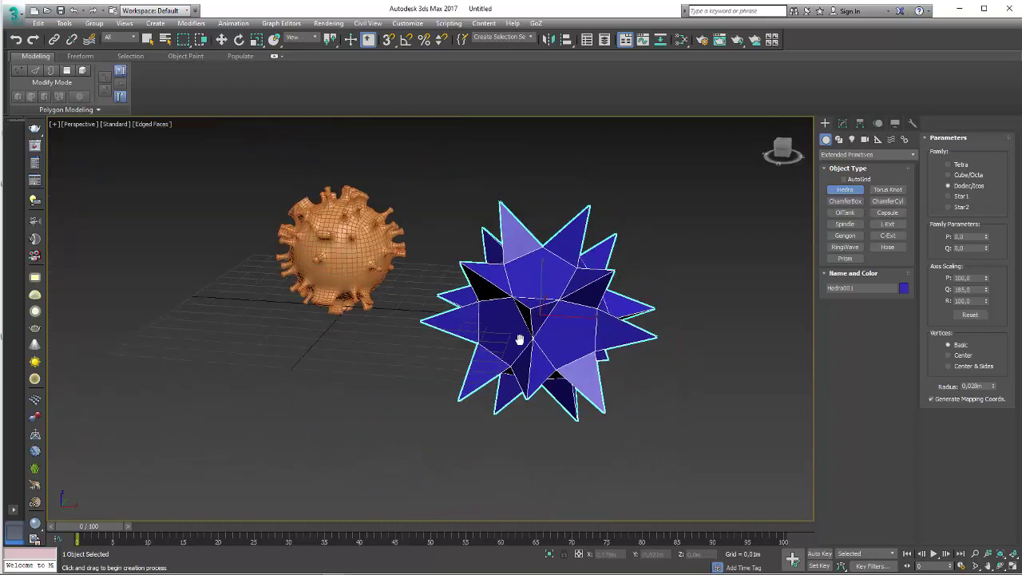
scroll(520, 338, up, 1)
scroll(529, 339, up, 2)
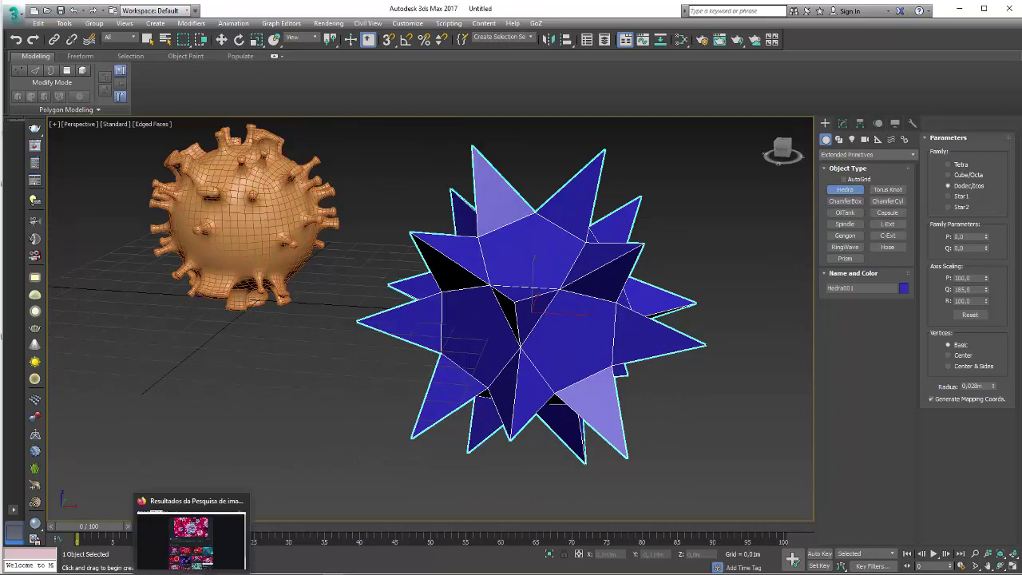
click(200, 542)
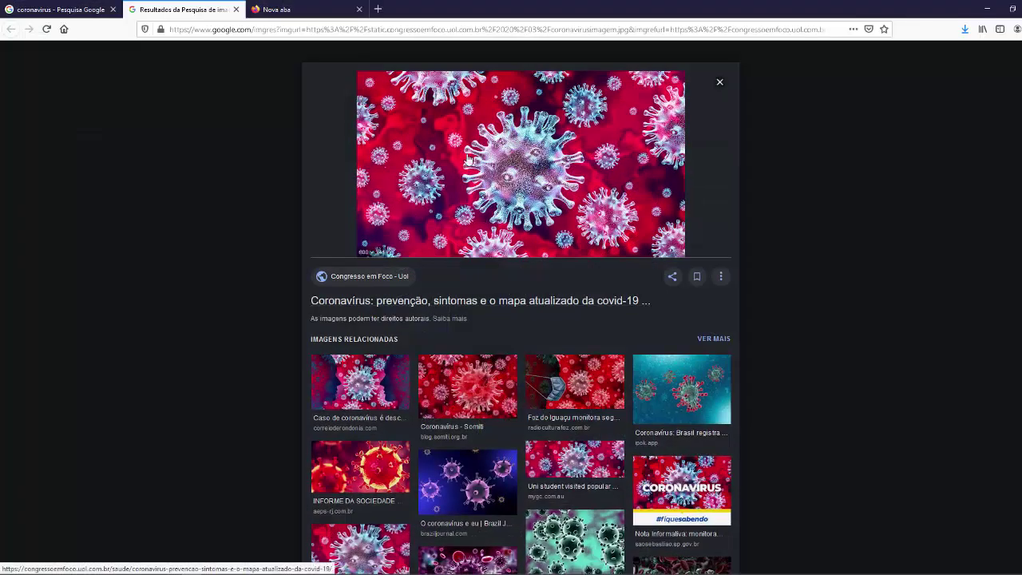
click(986, 9)
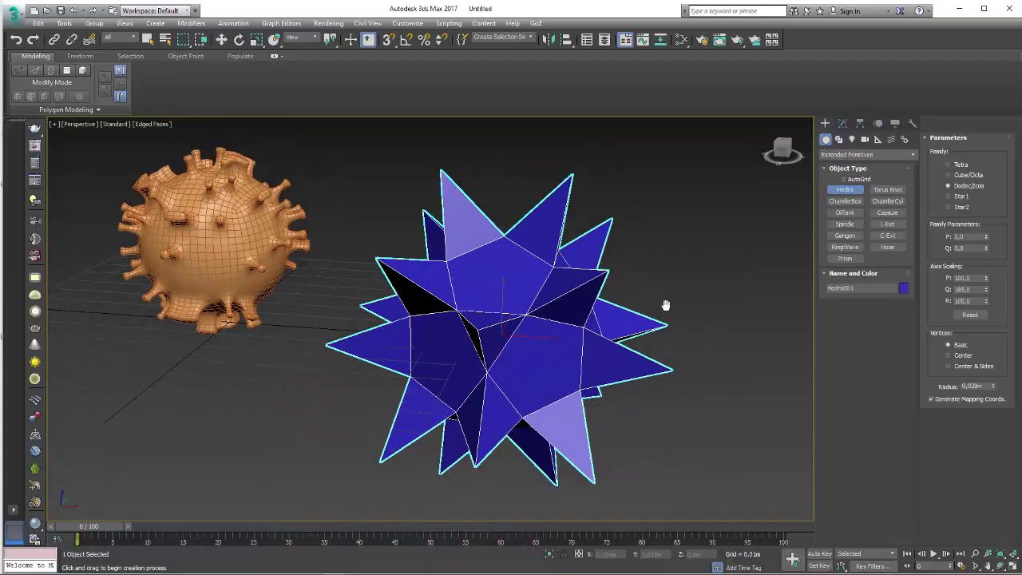
- Set the hedra's P to 1.0 and lower Q axis scaling to about 135
middle_drag(666, 304, 661, 304)
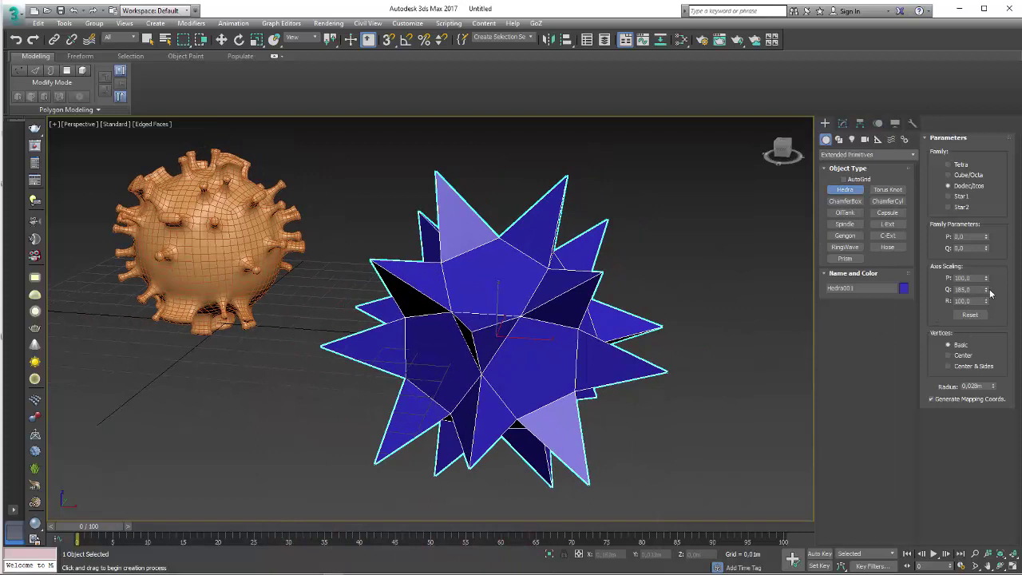
drag(990, 292, 991, 326)
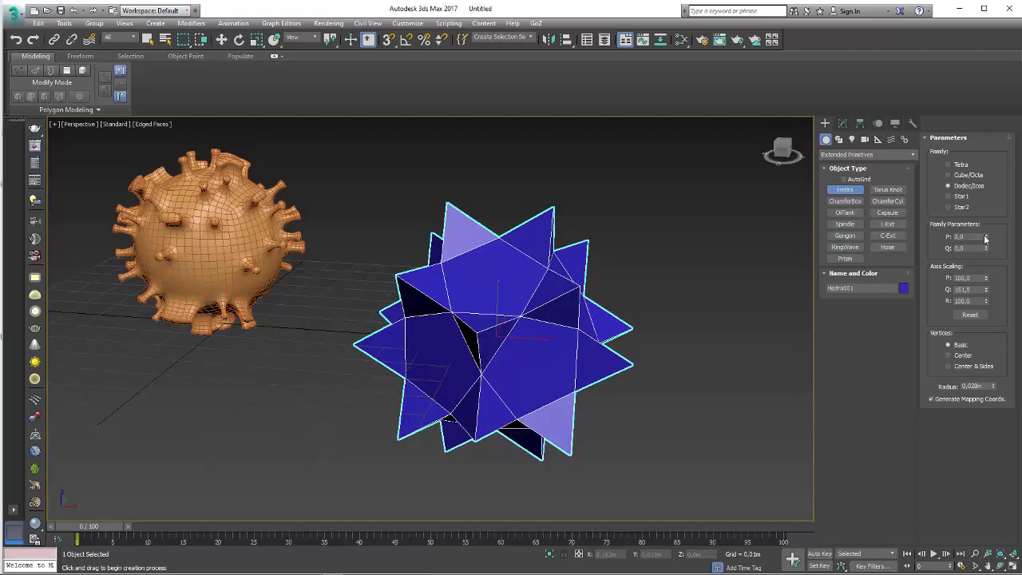
drag(985, 238, 978, 169)
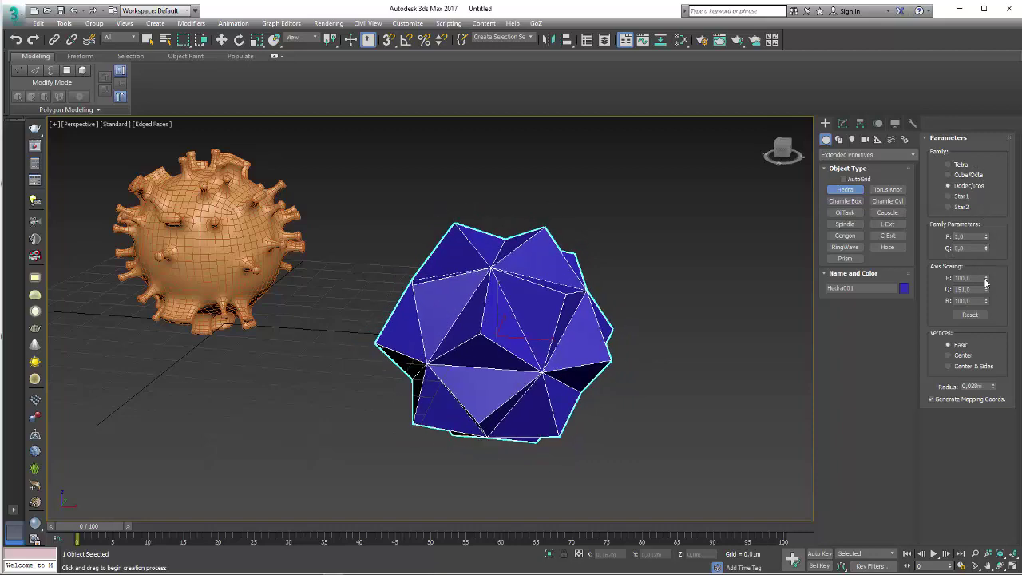
drag(986, 294, 987, 305)
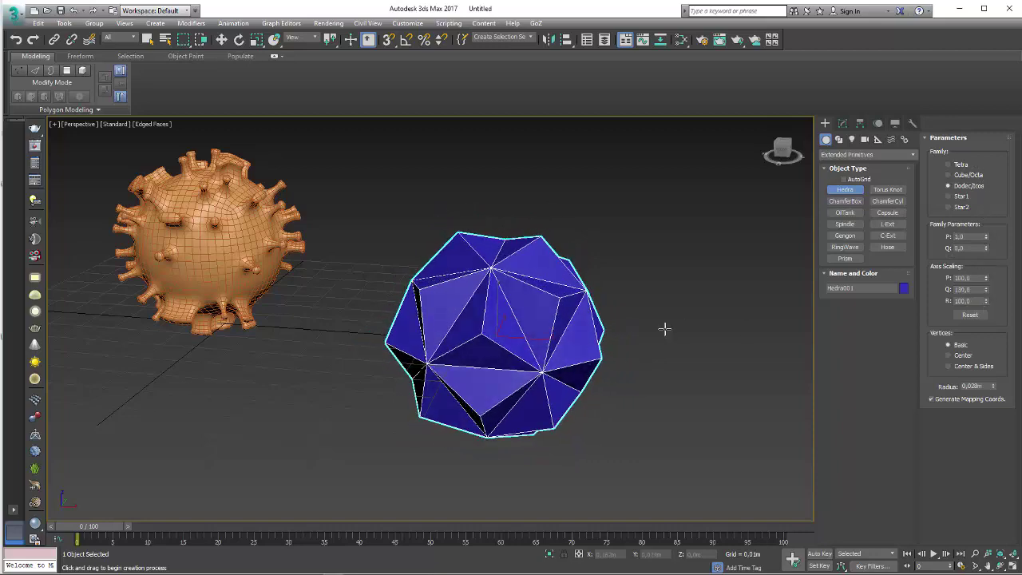
alt+middle_drag(547, 342, 553, 365)
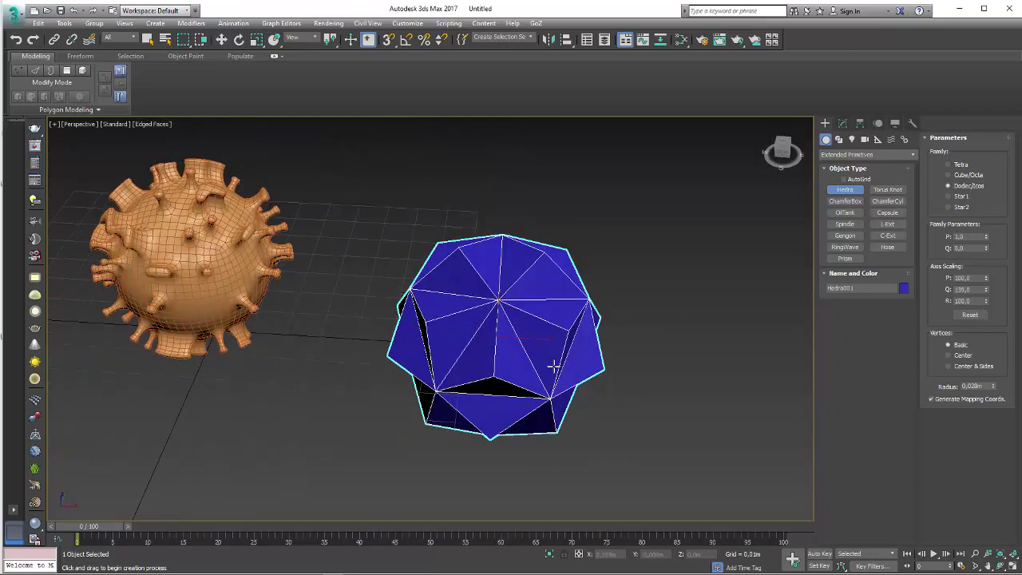
- Add a TurboSmooth modifier to Hedra001, then an Edit Poly modifier above it
click(842, 123)
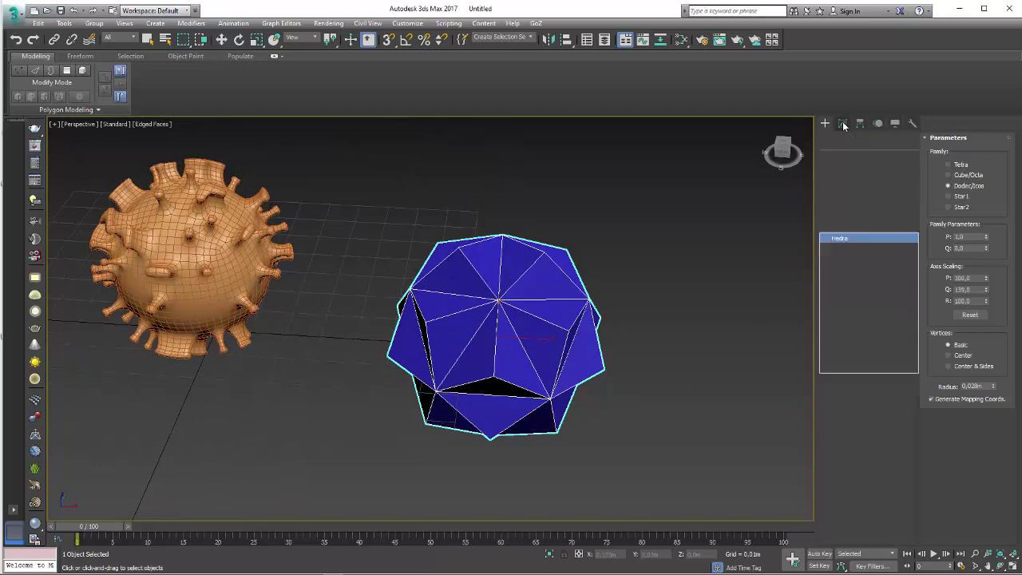
click(852, 224)
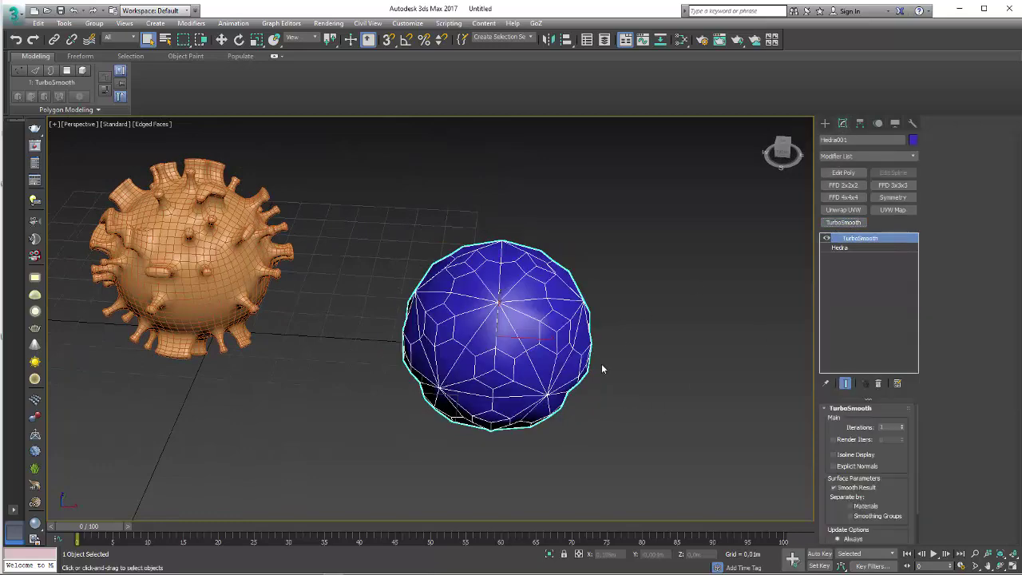
alt+middle_drag(619, 376, 607, 404)
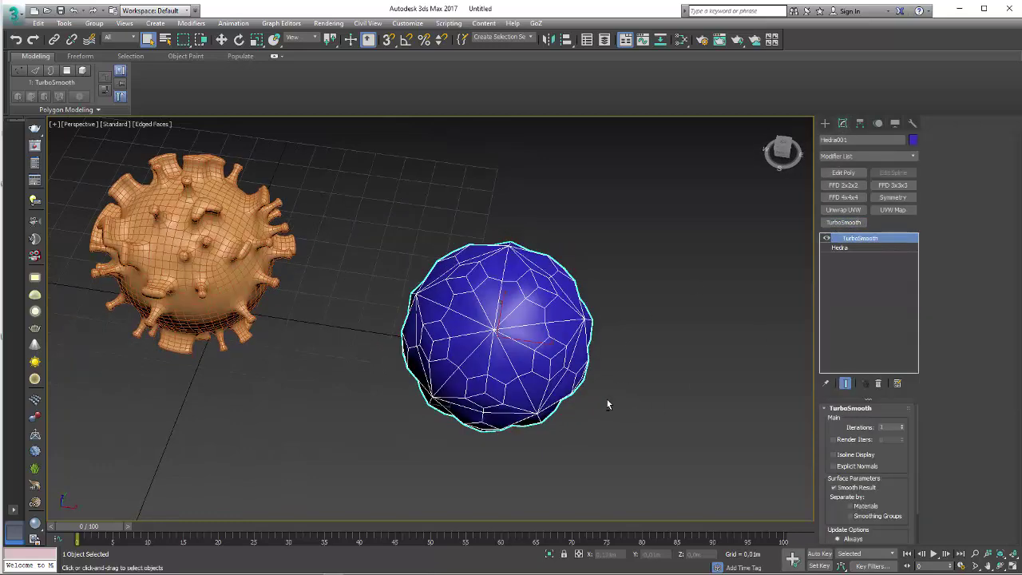
click(843, 173)
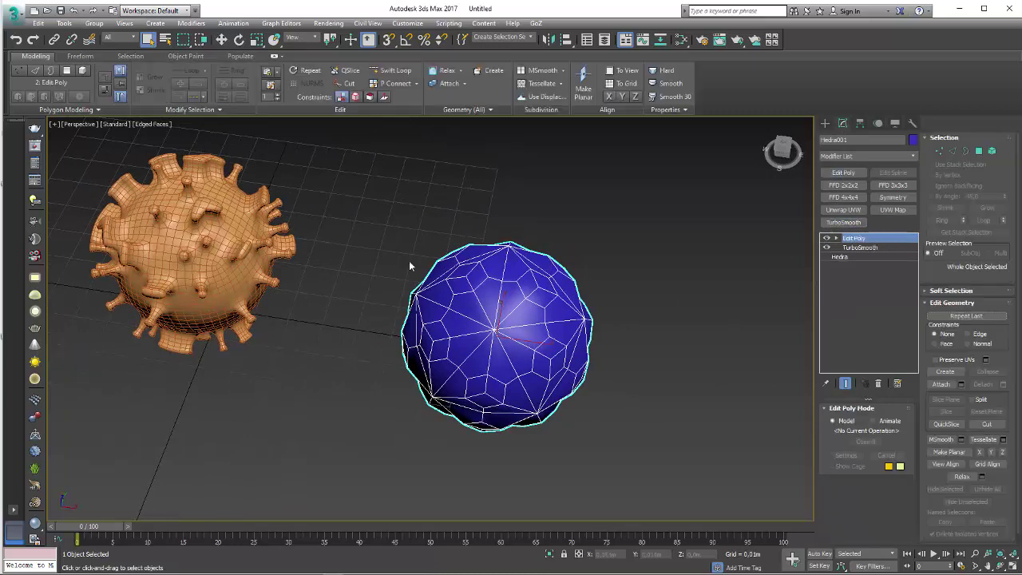
- Convert a picked vertex to its surrounding polygons and use Select Similar to select all 60 patches
click(941, 152)
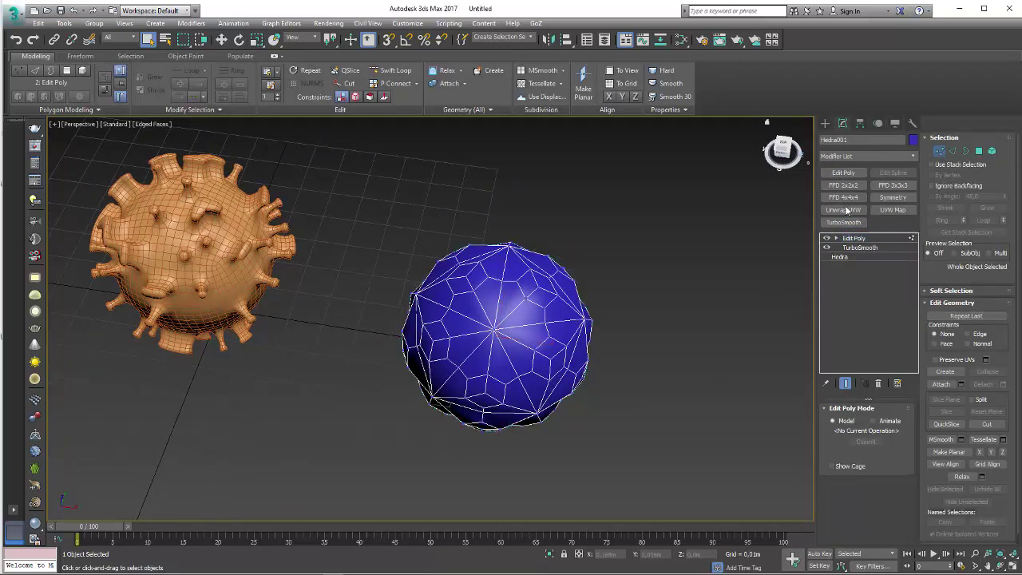
scroll(507, 315, up, 3)
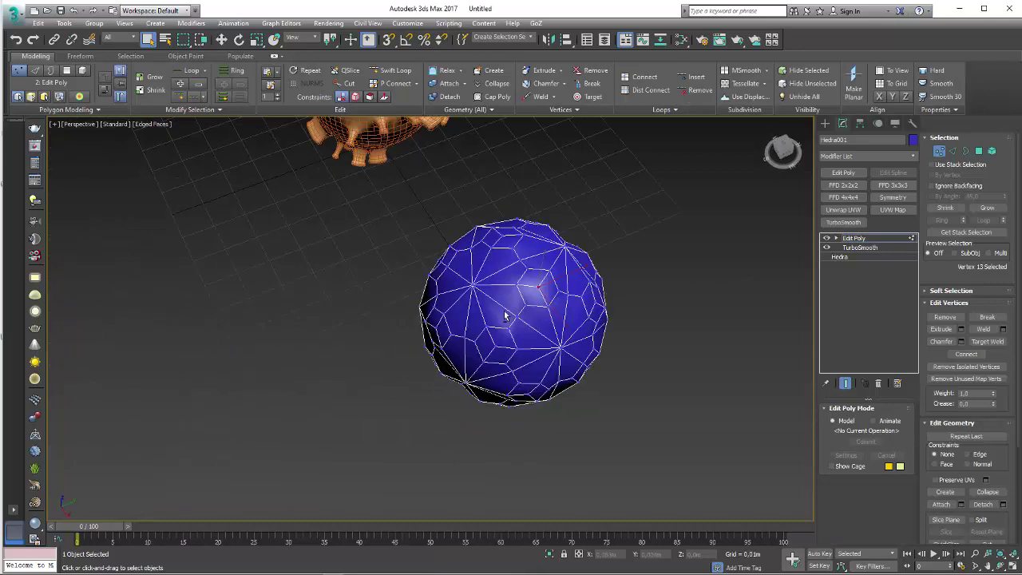
scroll(519, 299, down, 2)
scroll(529, 287, up, 2)
scroll(545, 292, up, 2)
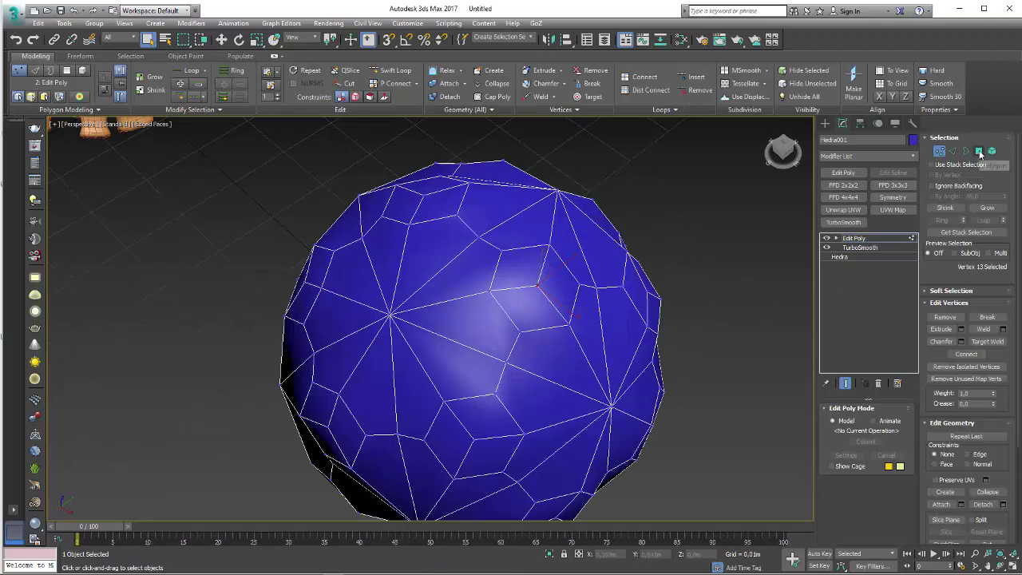
ctrl+click(979, 154)
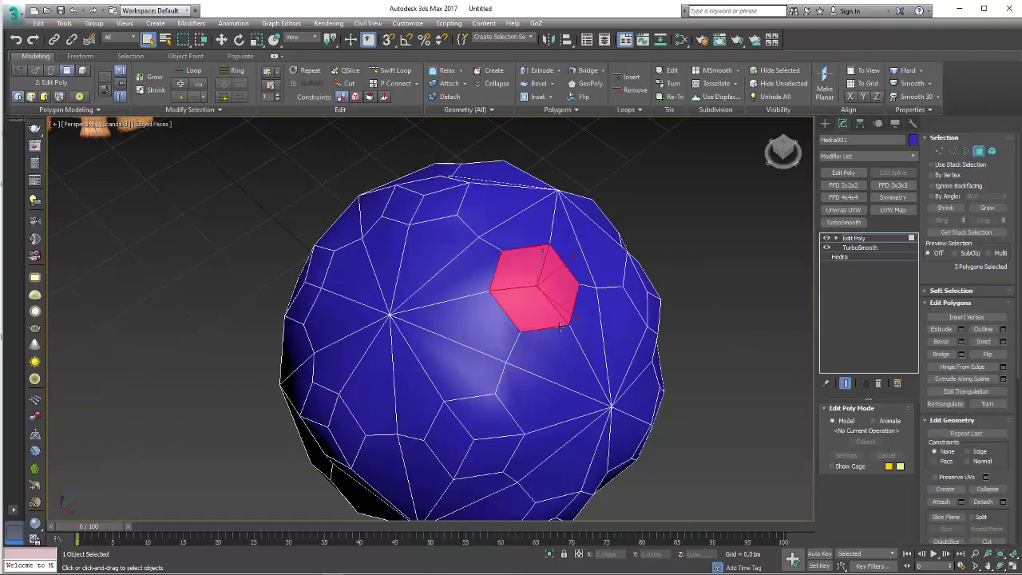
scroll(619, 352, down, 3)
scroll(617, 334, down, 1)
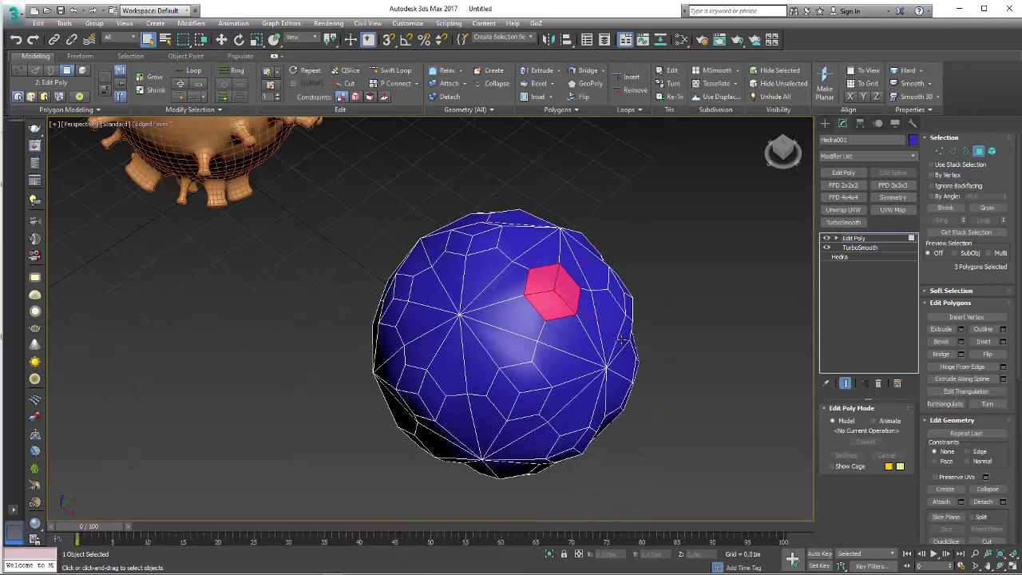
alt+middle_drag(617, 334, 614, 307)
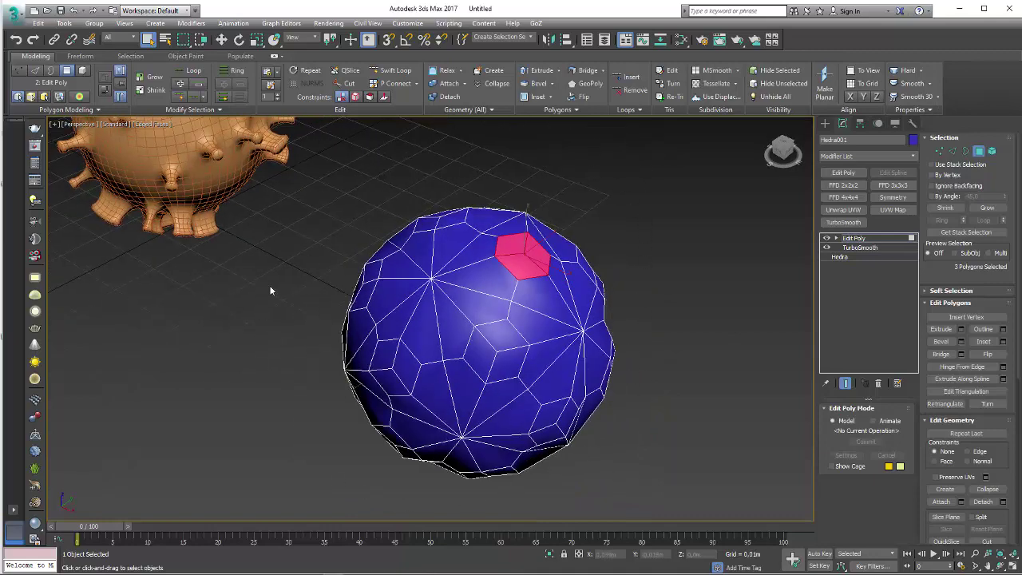
click(193, 110)
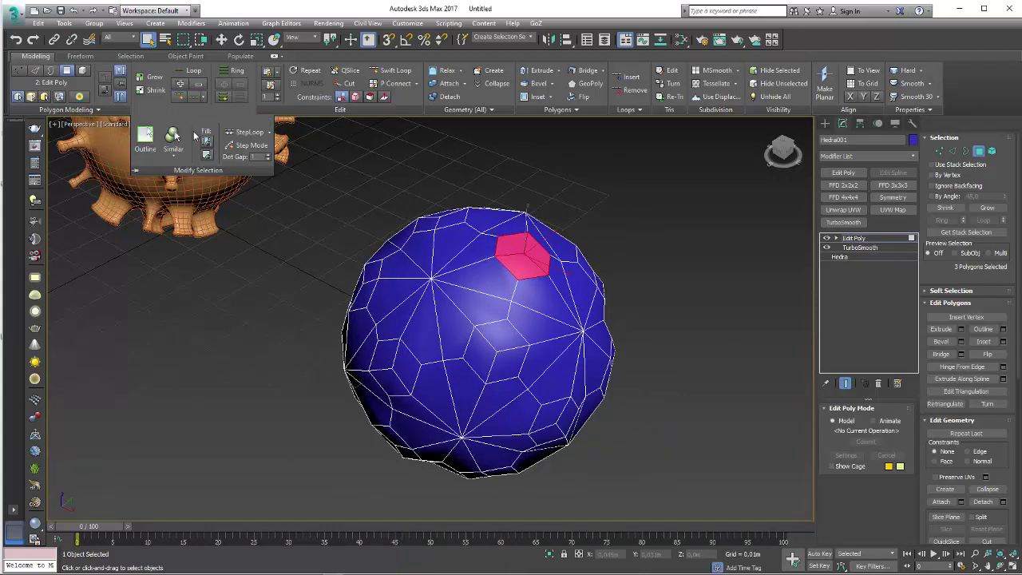
click(173, 137)
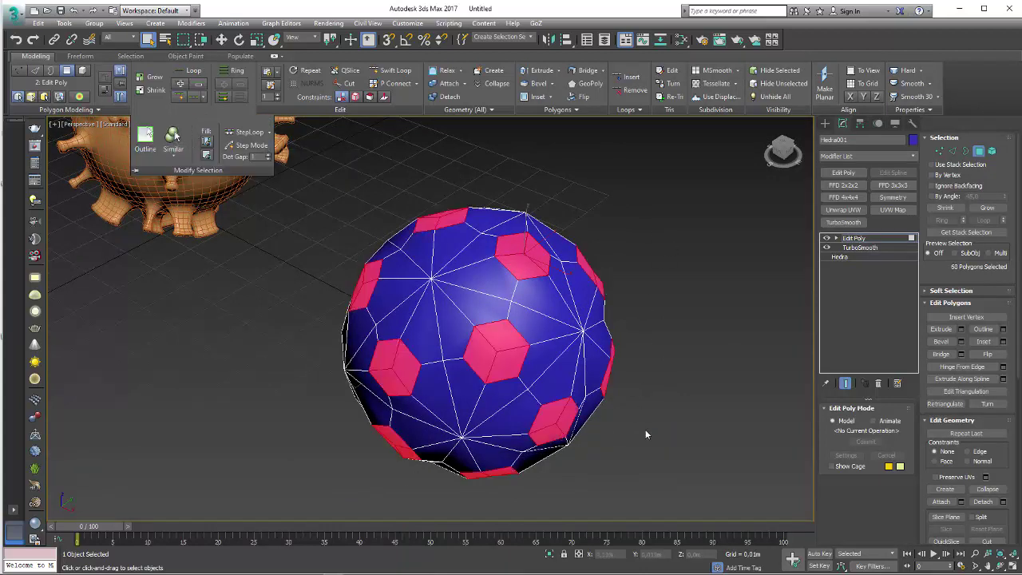
- Bevel the 60 selected patches outward with an inset, then extrude them further into stalks
mouse_move(608, 424)
alt+middle_down()
mouse_move(484, 416)
mouse_move(571, 439)
alt+middle_up()
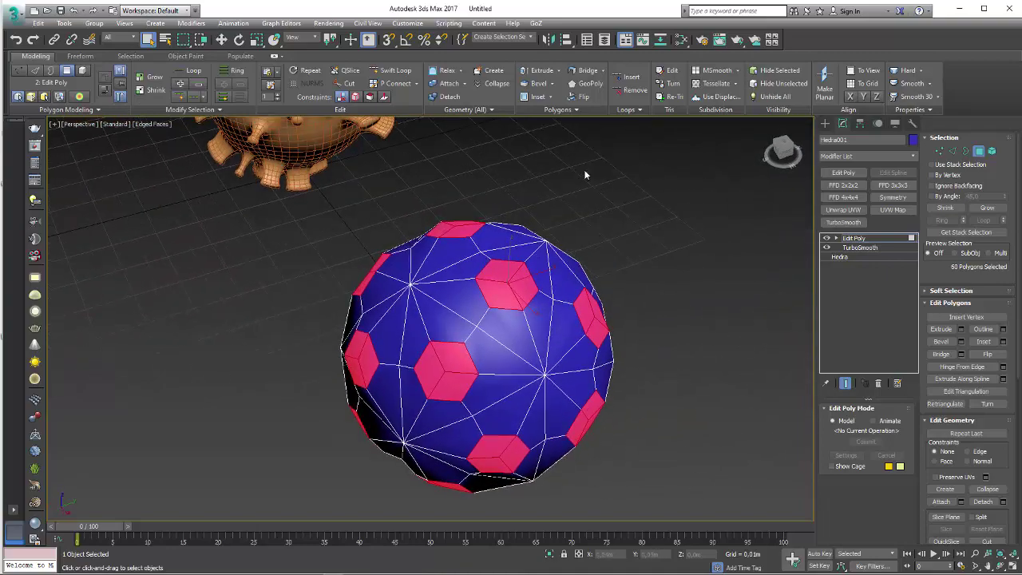
click(537, 84)
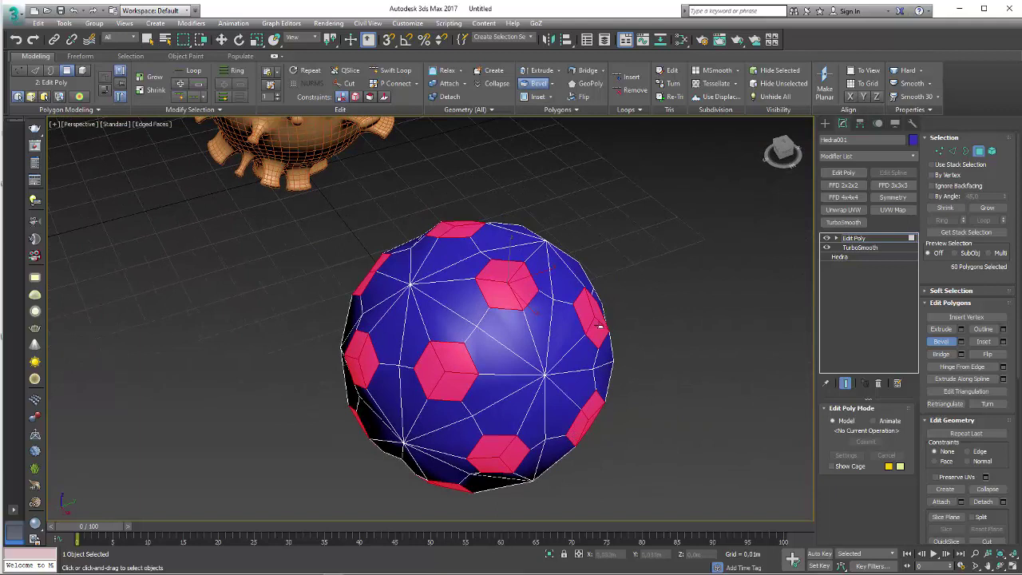
drag(600, 324, 610, 323)
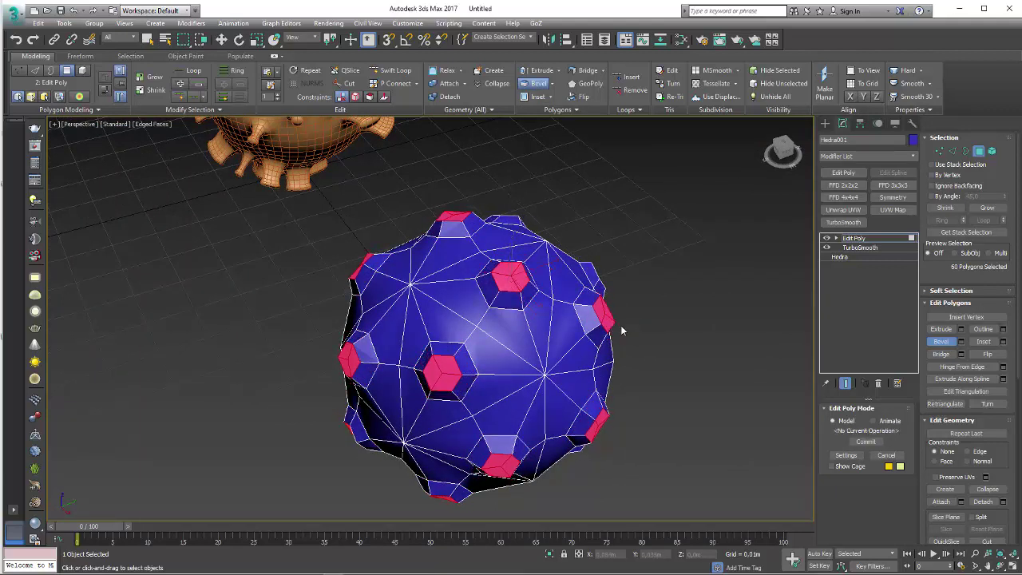
drag(622, 329, 649, 299)
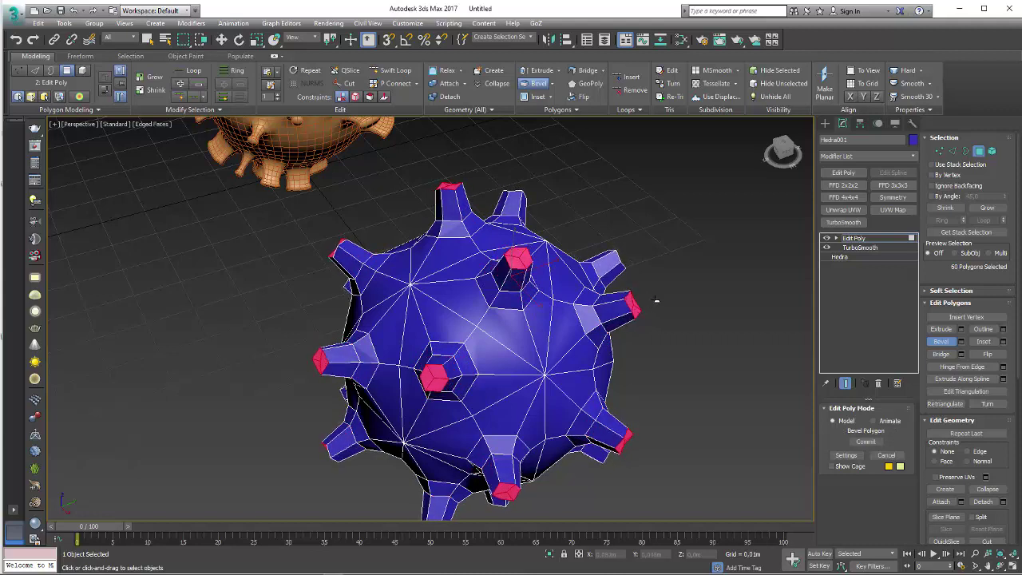
drag(635, 307, 651, 297)
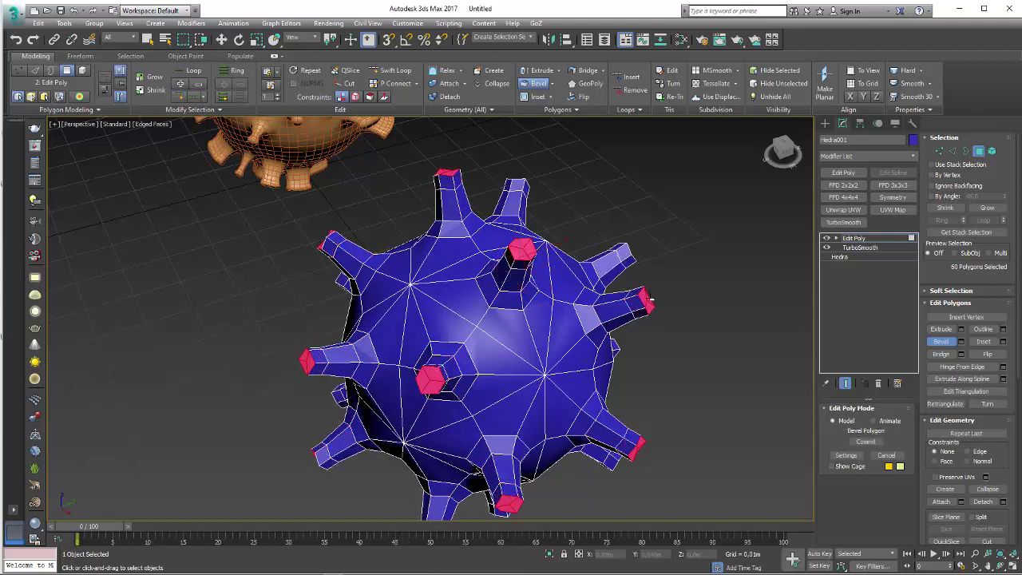
click(656, 296)
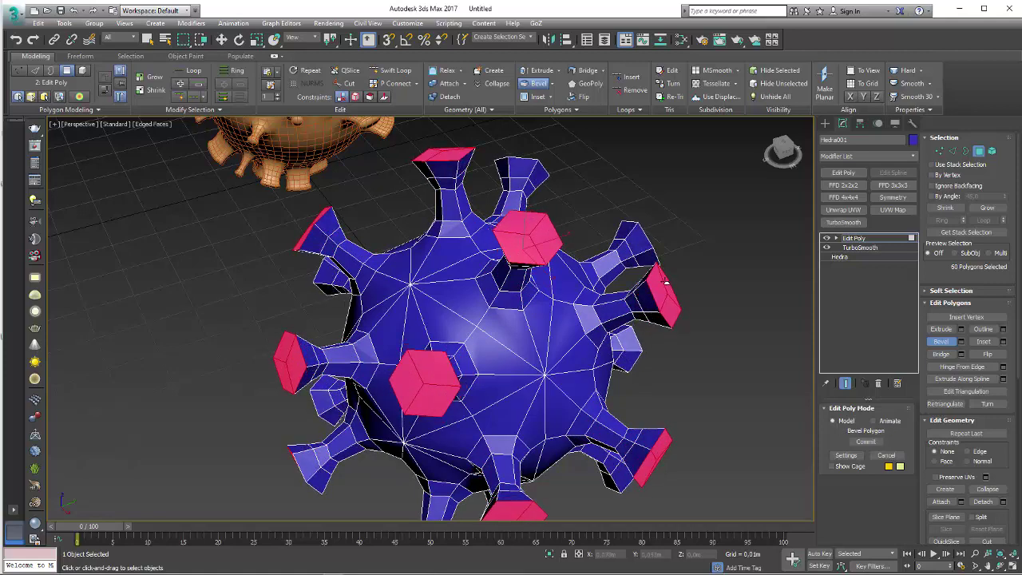
- Add more bevel stages that widen and recess the hexagonal caps, then exit Bevel
click(669, 298)
drag(669, 298, 678, 289)
click(677, 286)
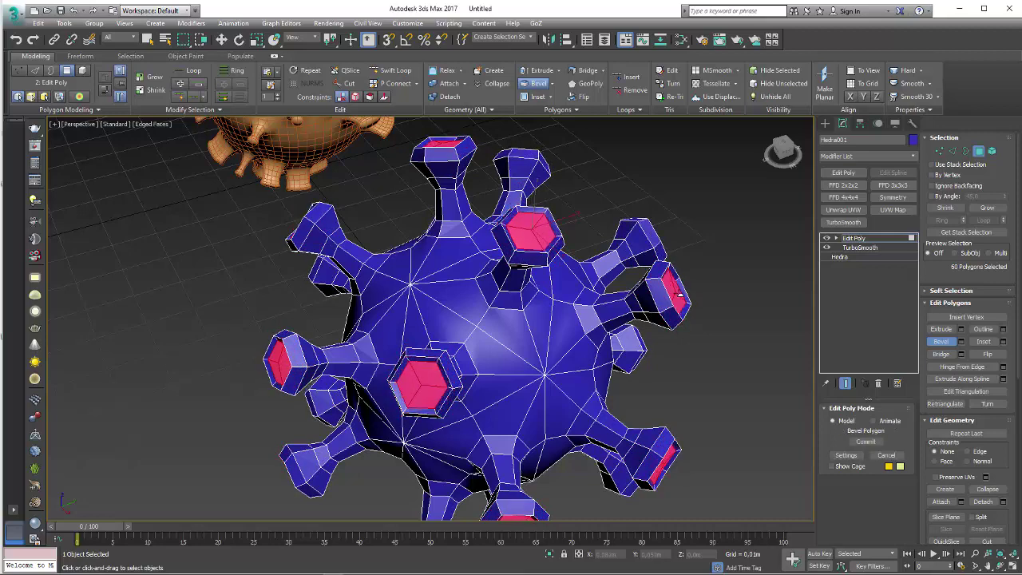
click(678, 293)
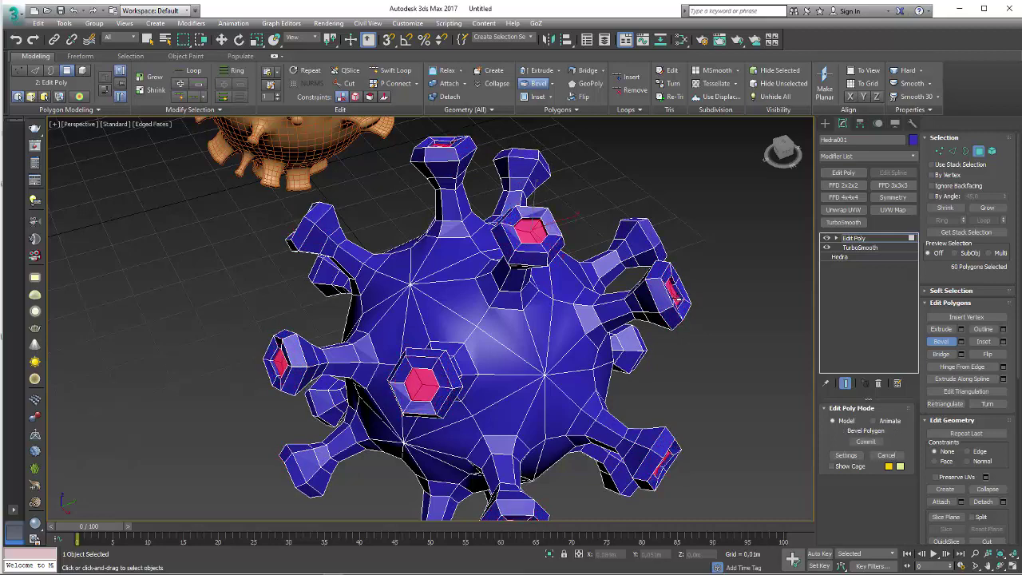
right_click(678, 295)
alt+middle_drag(679, 295, 636, 327)
scroll(636, 327, down, 5)
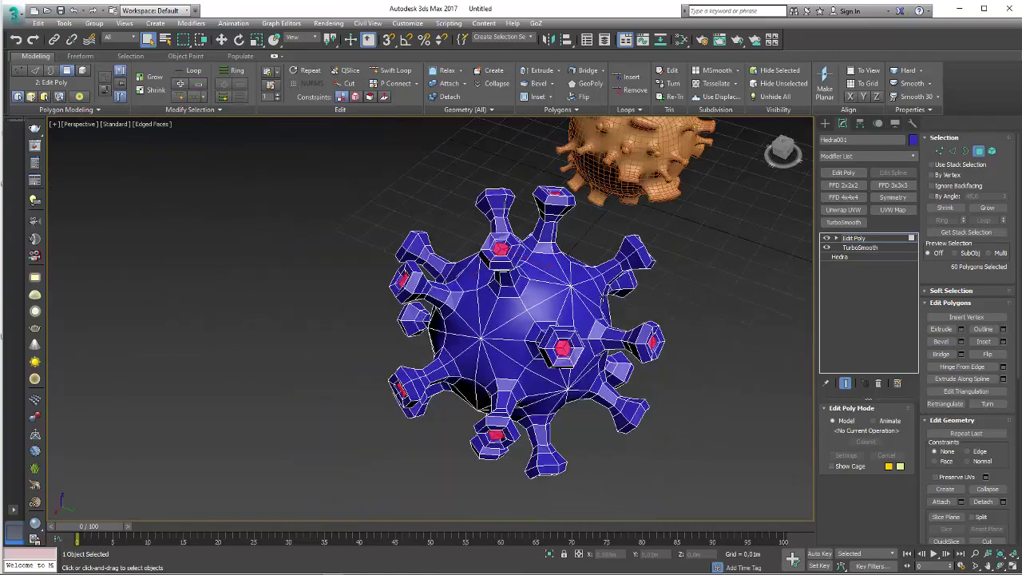
alt+middle_drag(702, 271, 801, 245)
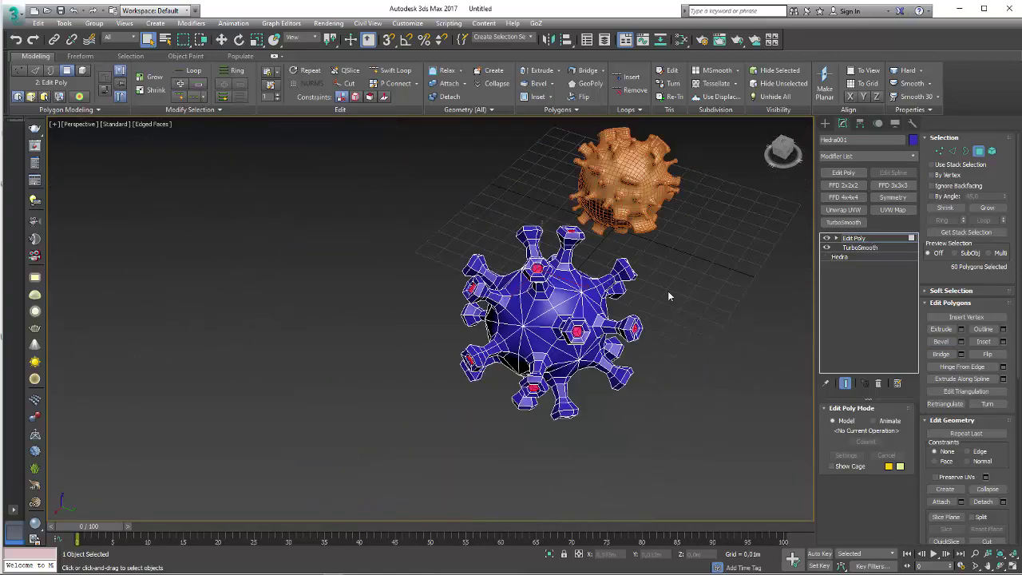
- At Vertex level, use Select Similar to grow the selection to the 12 fan-centre vertices
click(881, 241)
alt+middle_drag(655, 288, 596, 267)
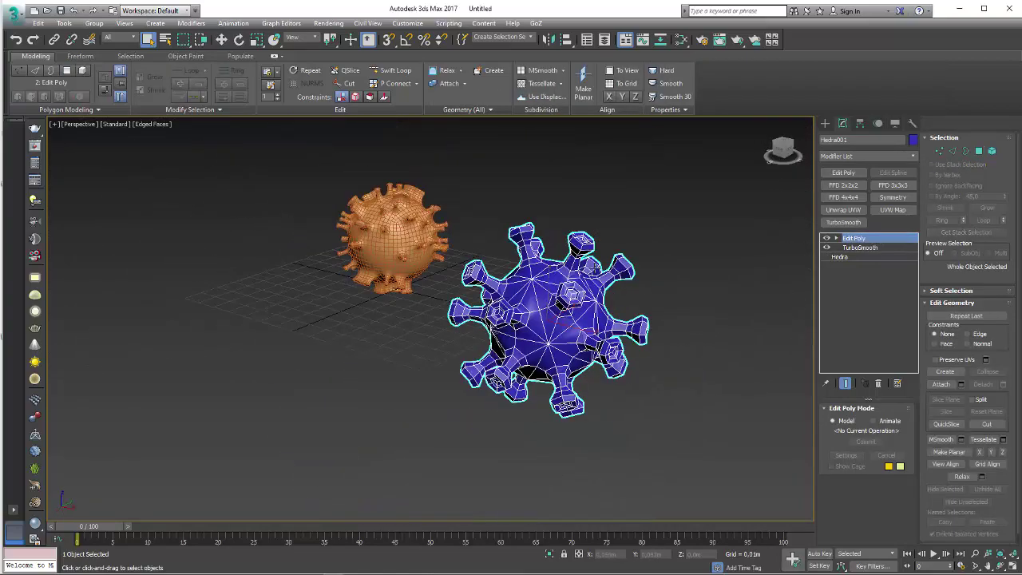
scroll(611, 326, up, 3)
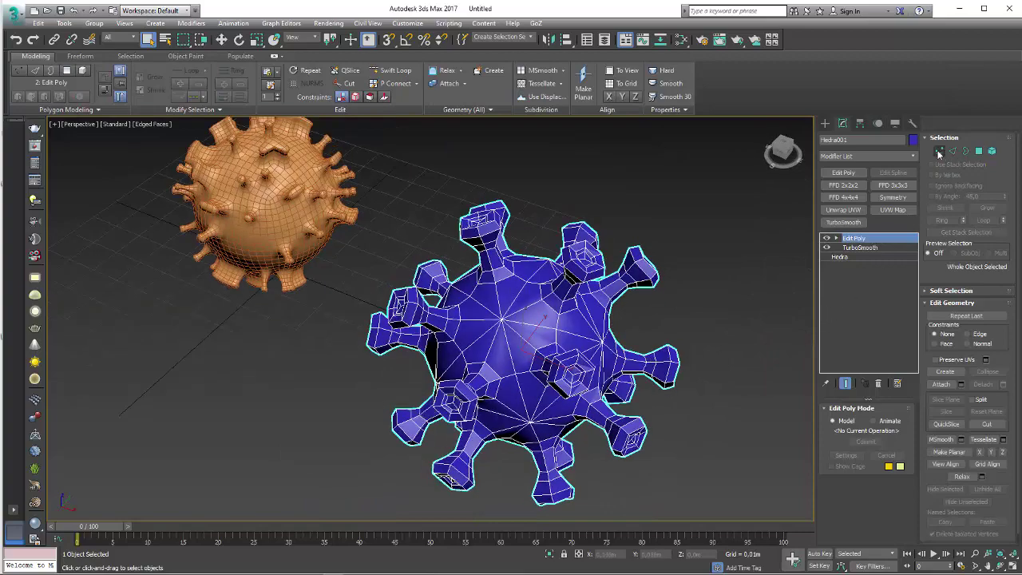
click(939, 152)
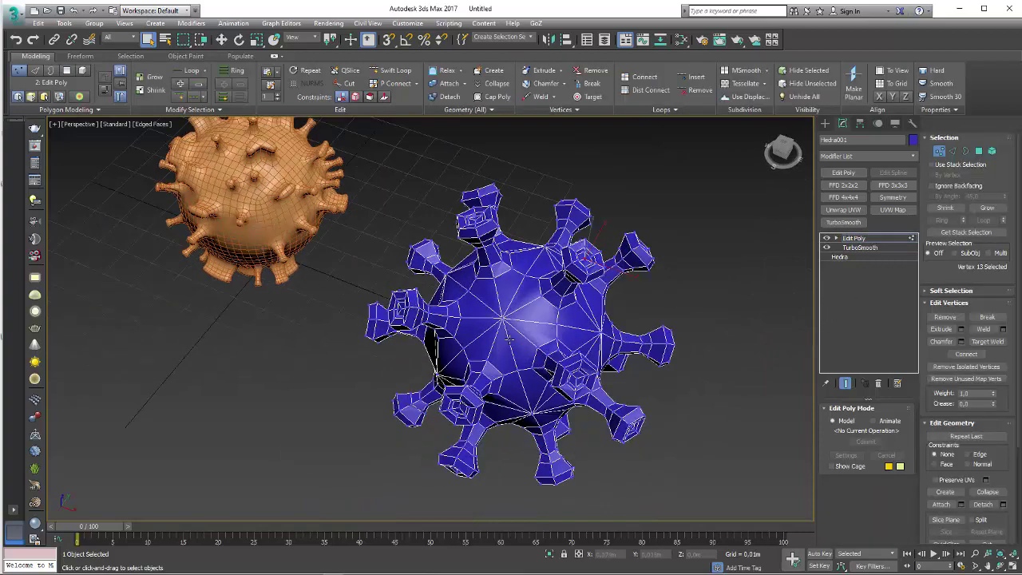
mouse_move(499, 318)
alt+middle_down()
mouse_move(492, 278)
mouse_move(562, 302)
alt+middle_up()
scroll(493, 278, up, 2)
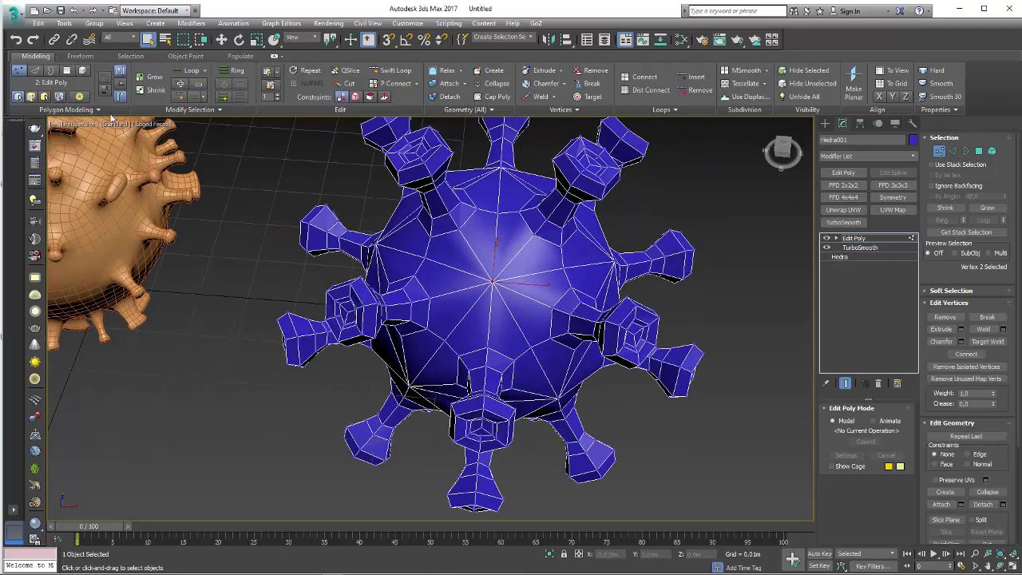
click(186, 111)
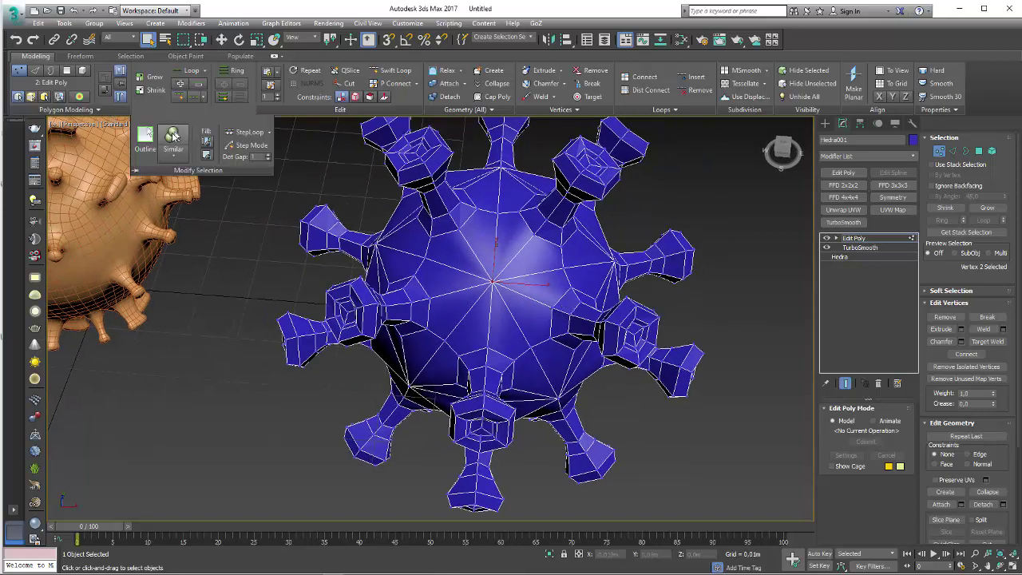
click(175, 136)
alt+middle_drag(549, 303, 489, 304)
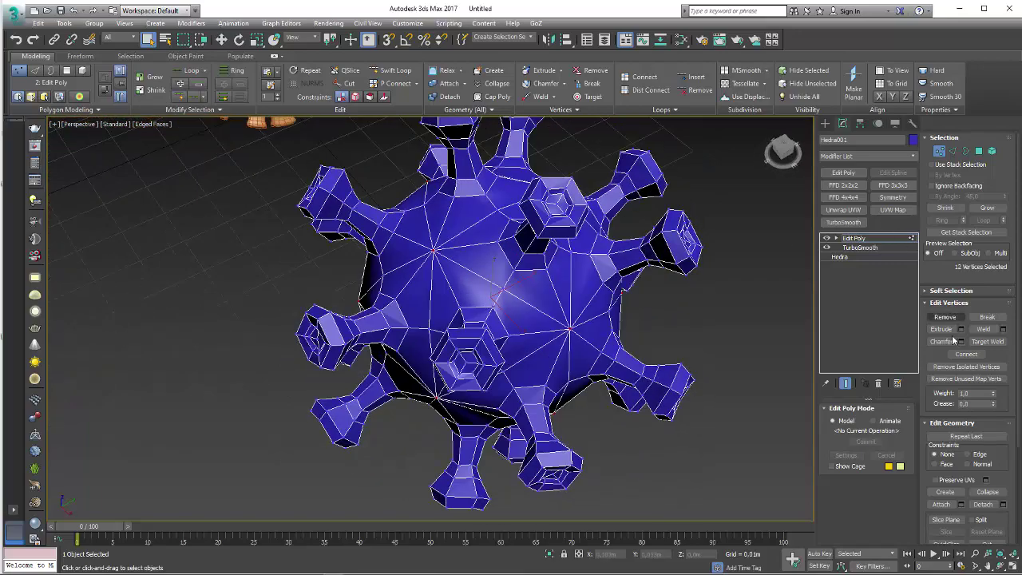
- Extrude the 12 vertices with a width of about 0.007m and zero height
shift+click(544, 72)
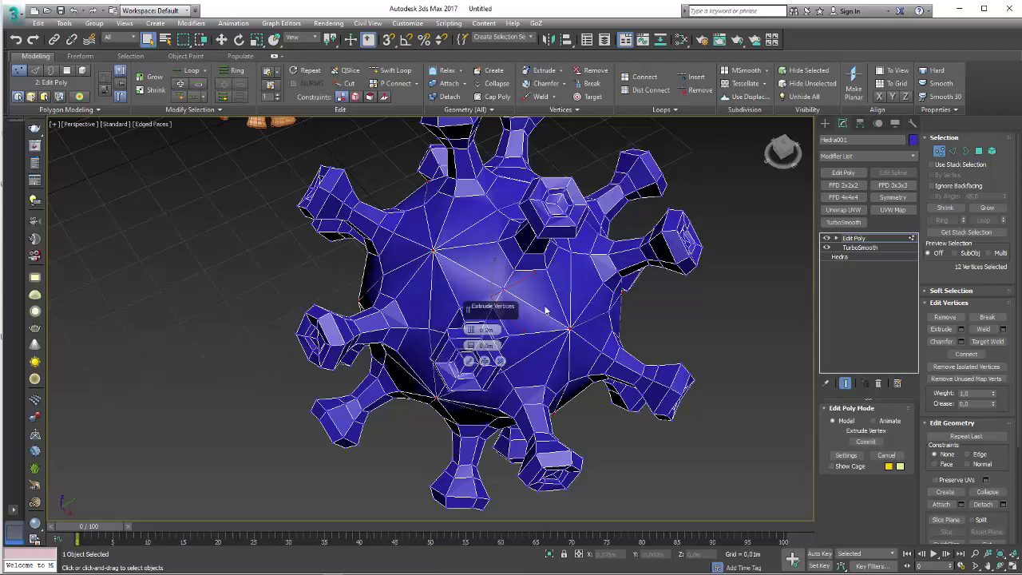
drag(433, 311, 717, 278)
alt+middle_drag(717, 278, 621, 294)
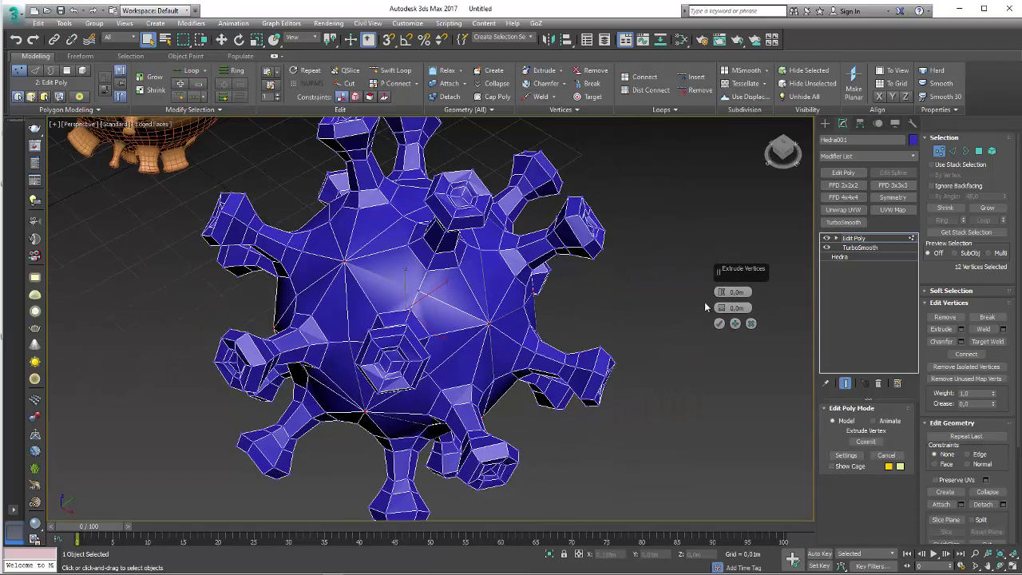
click(720, 304)
drag(721, 292, 744, 275)
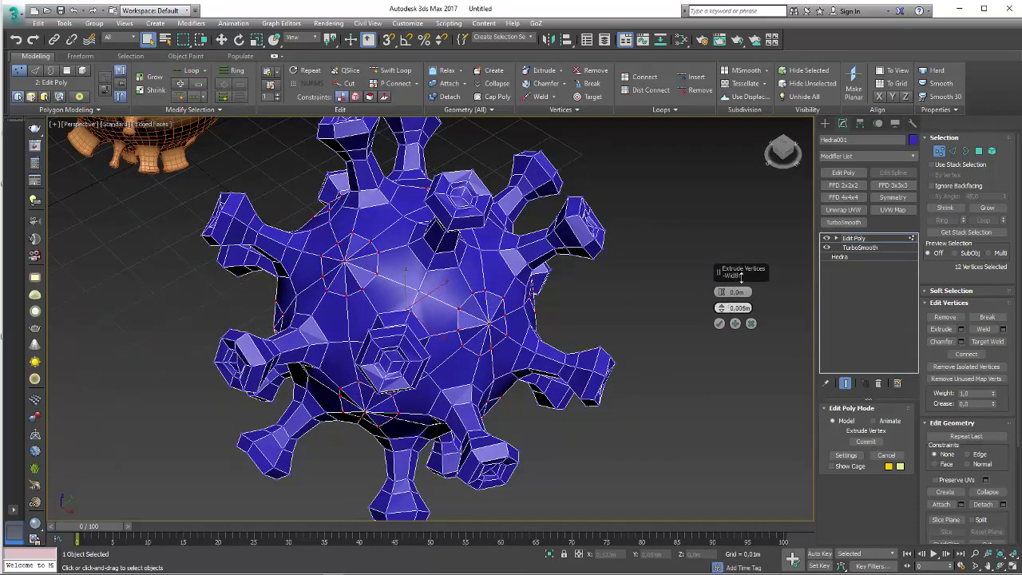
click(719, 323)
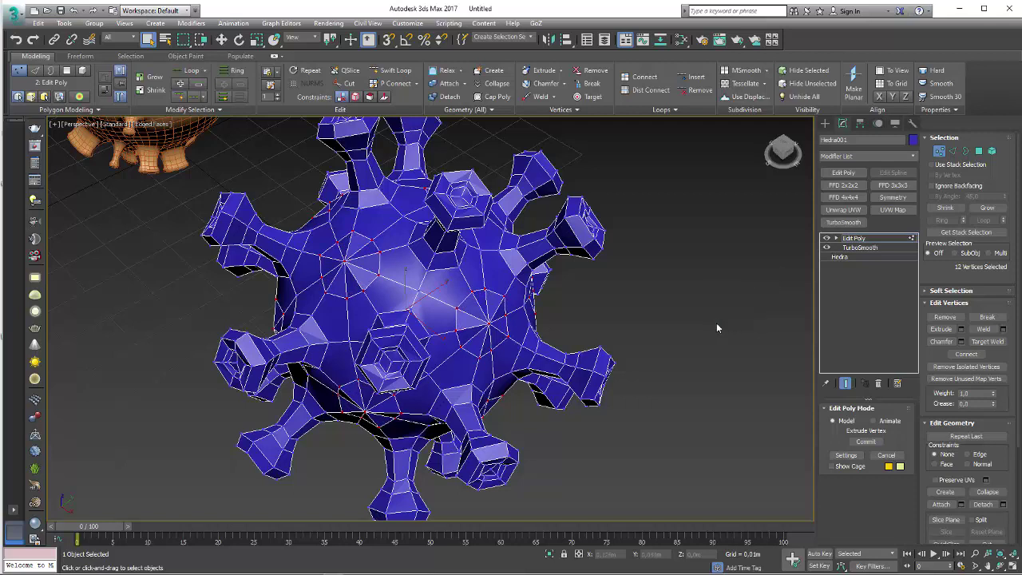
click(979, 151)
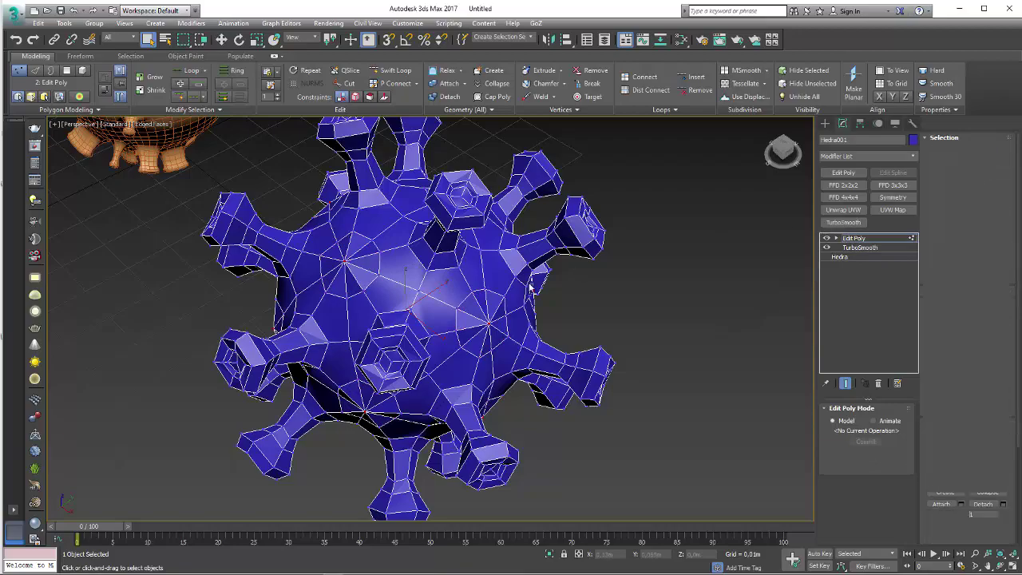
- Bevel the 120 faces around the vertex centres outward into raised caps
mouse_move(634, 324)
alt+middle_down()
mouse_move(457, 249)
mouse_move(530, 314)
alt+middle_up()
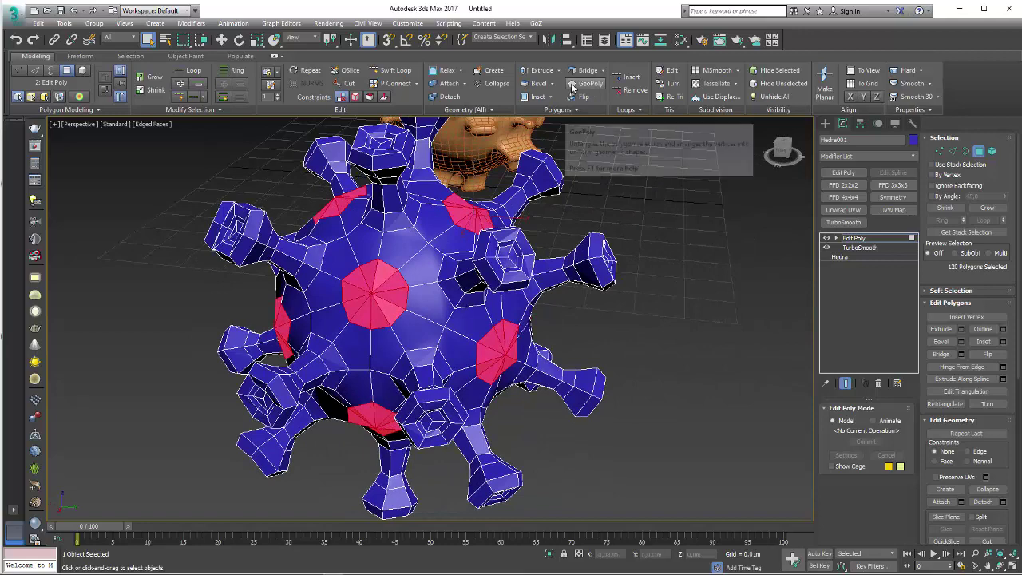
click(532, 83)
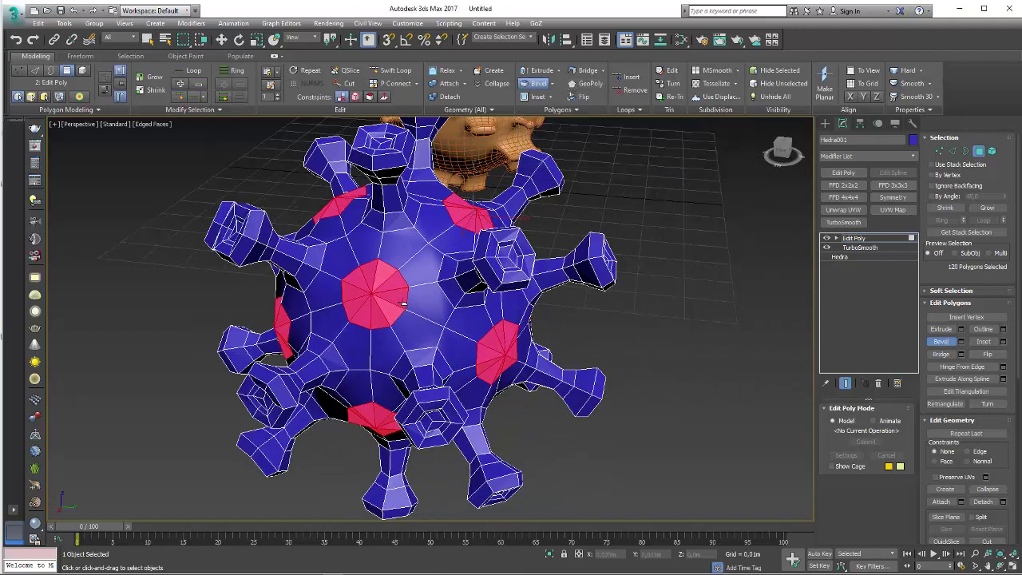
drag(403, 304, 404, 277)
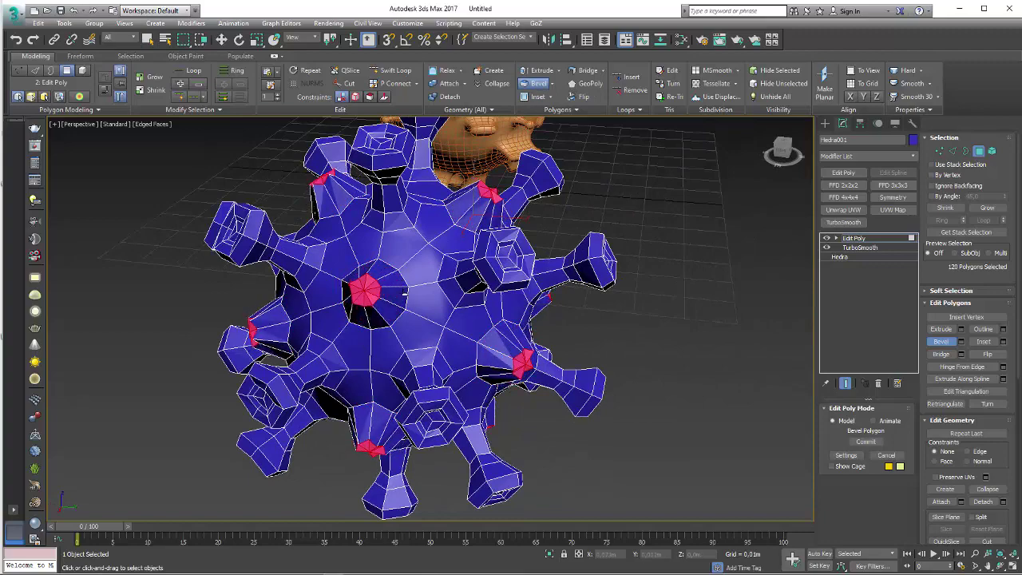
click(405, 295)
- Bevel them outward a second time, narrowing into short stalks with small pentagonal caps
alt+middle_drag(448, 348, 501, 323)
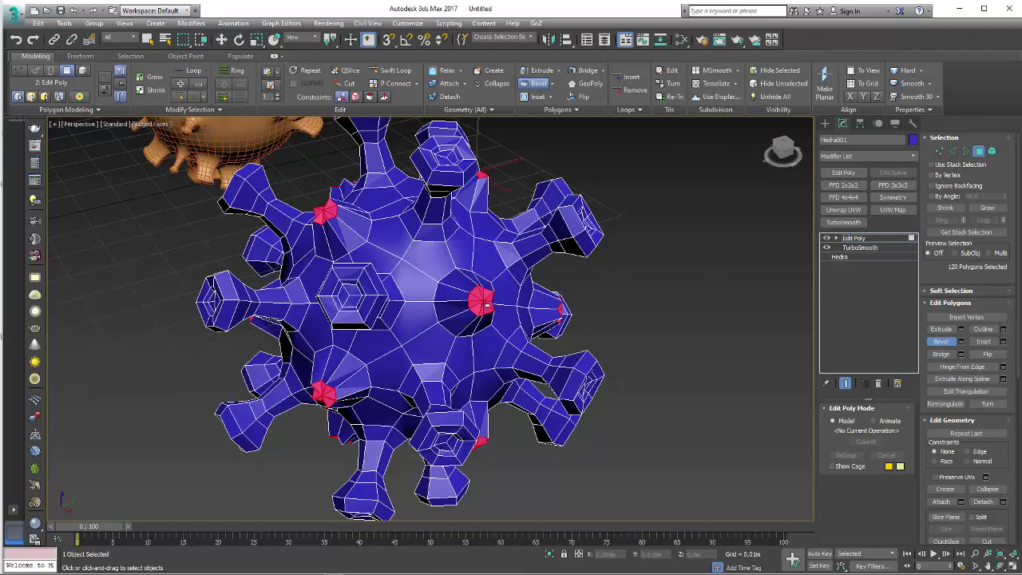
mouse_move(486, 305)
mouse_down()
mouse_move(524, 281)
mouse_move(507, 285)
mouse_move(508, 269)
mouse_move(527, 307)
mouse_up()
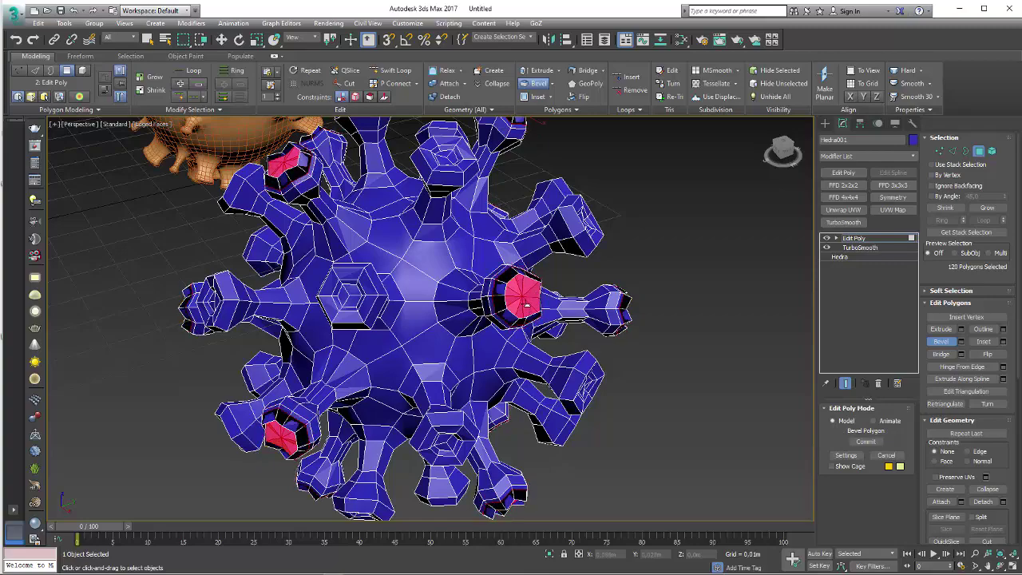
drag(525, 304, 520, 297)
alt+middle_drag(521, 297, 650, 295)
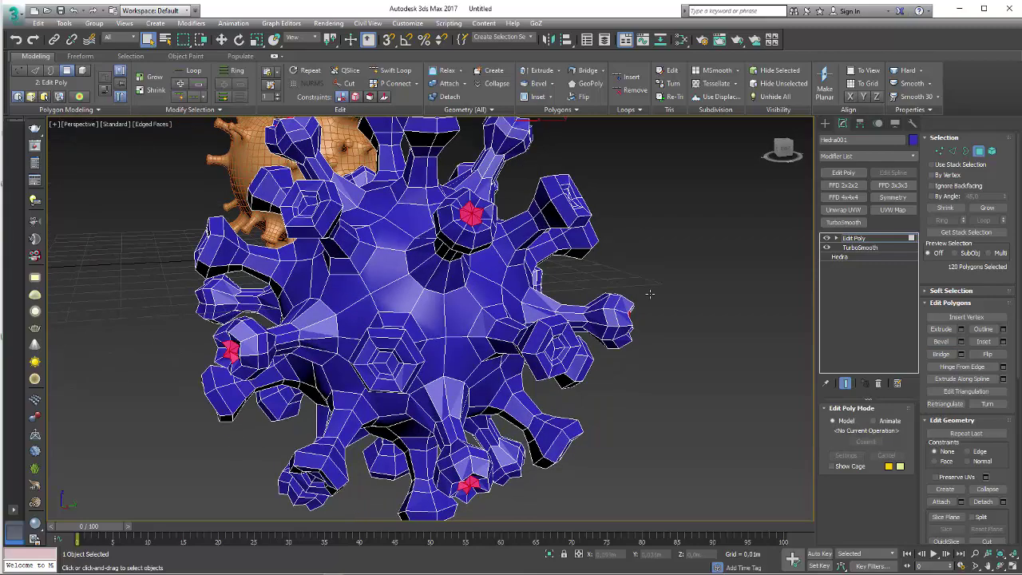
- Add a TurboSmooth on top of Hedra001's stack and switch to Default Shading (F4)
click(872, 239)
scroll(559, 335, down, 3)
alt+middle_drag(559, 335, 607, 359)
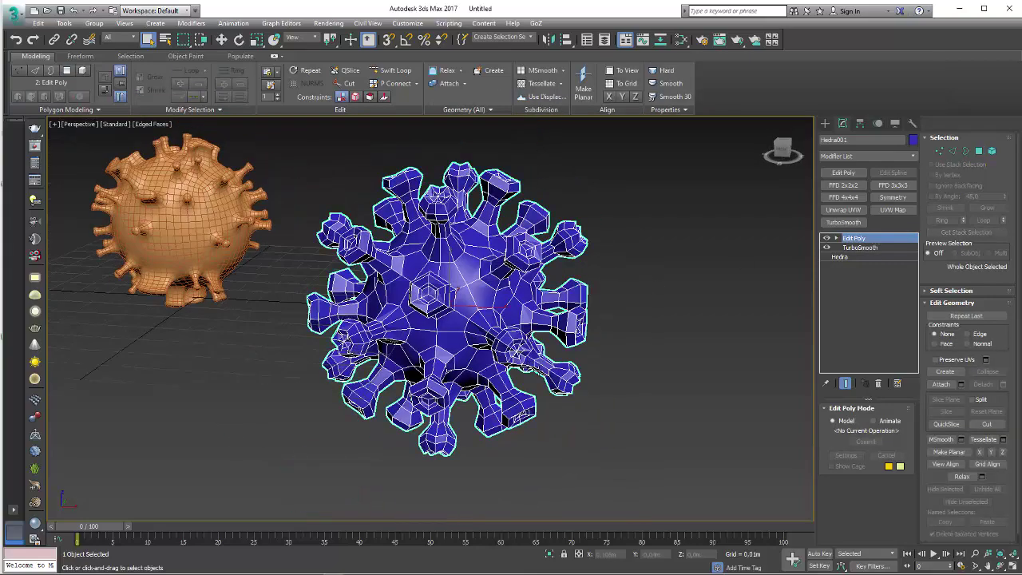
middle_drag(592, 433, 681, 409)
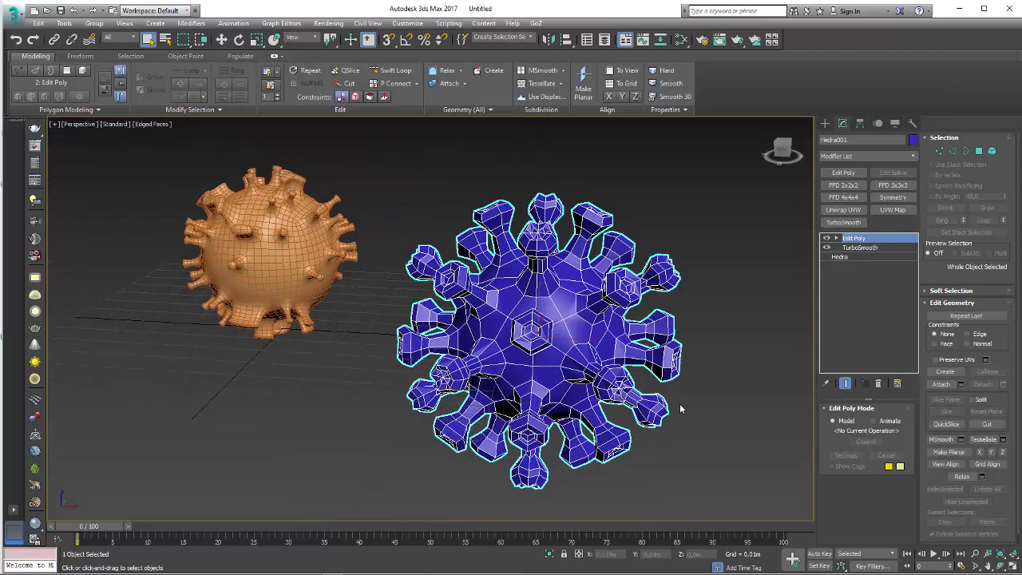
click(845, 224)
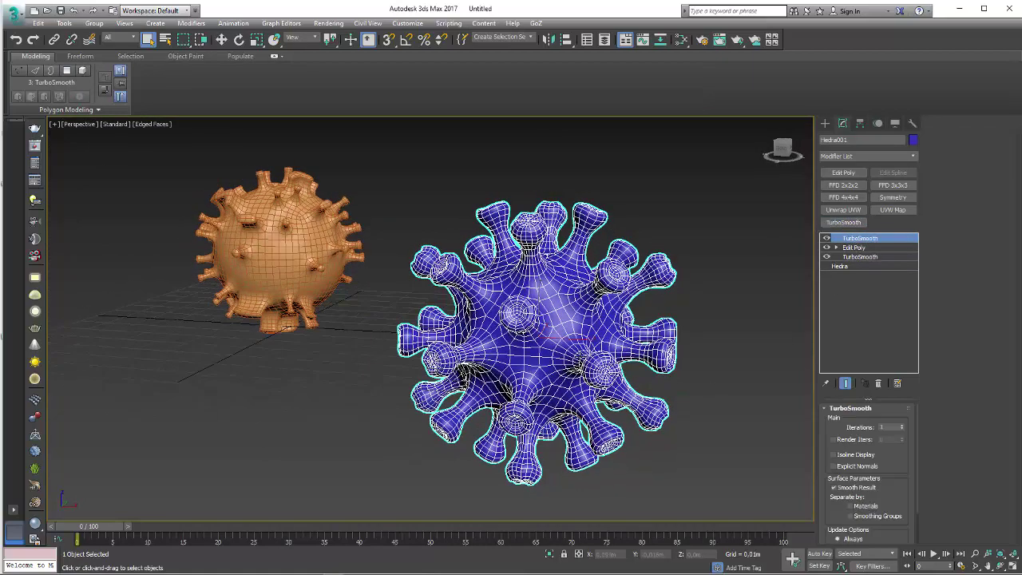
key(F4)
- Move the blue virus upward beside the orange model and pull the view back
alt+middle_drag(613, 357, 622, 349)
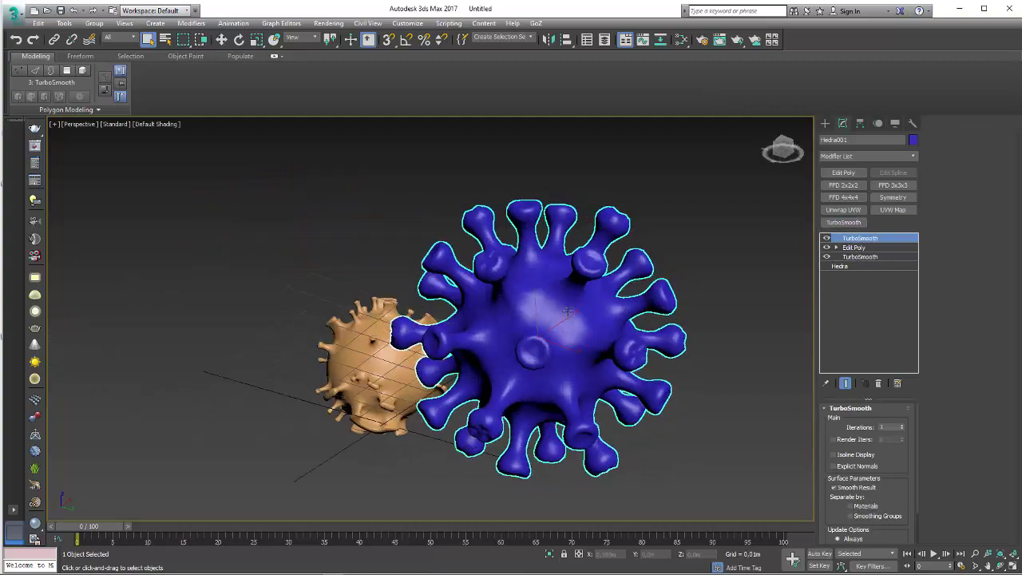
key(w)
drag(557, 321, 528, 265)
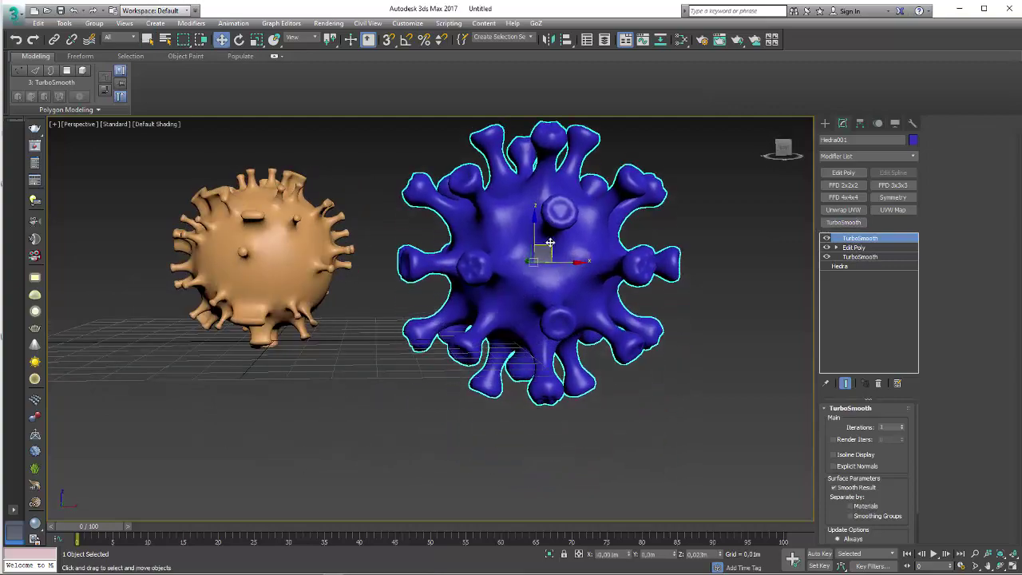
key(r)
alt+middle_drag(528, 265, 680, 49)
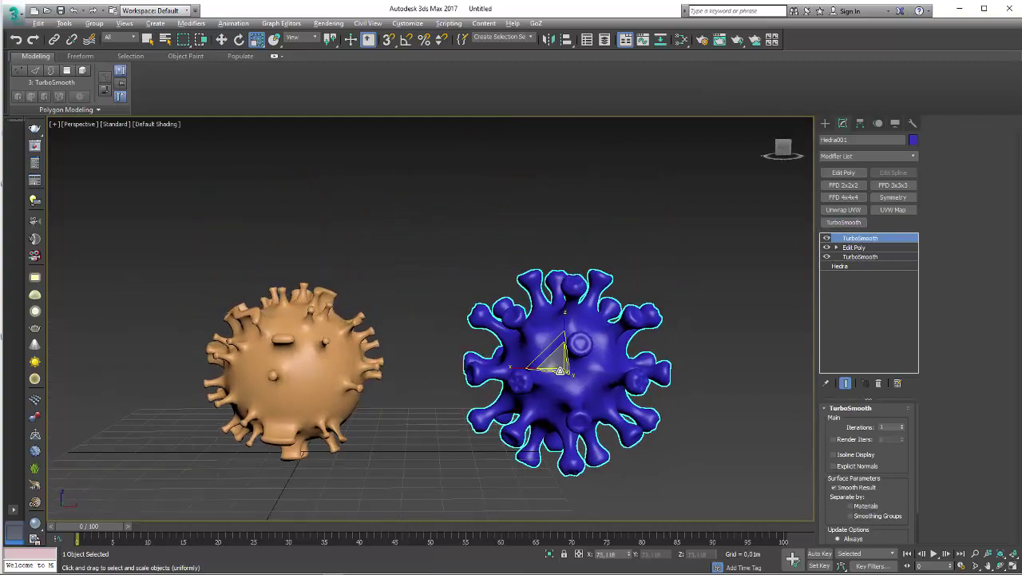
- Confirm V-Ray Next is selected in Render Setup's Renderer list, then close the dialog
click(701, 39)
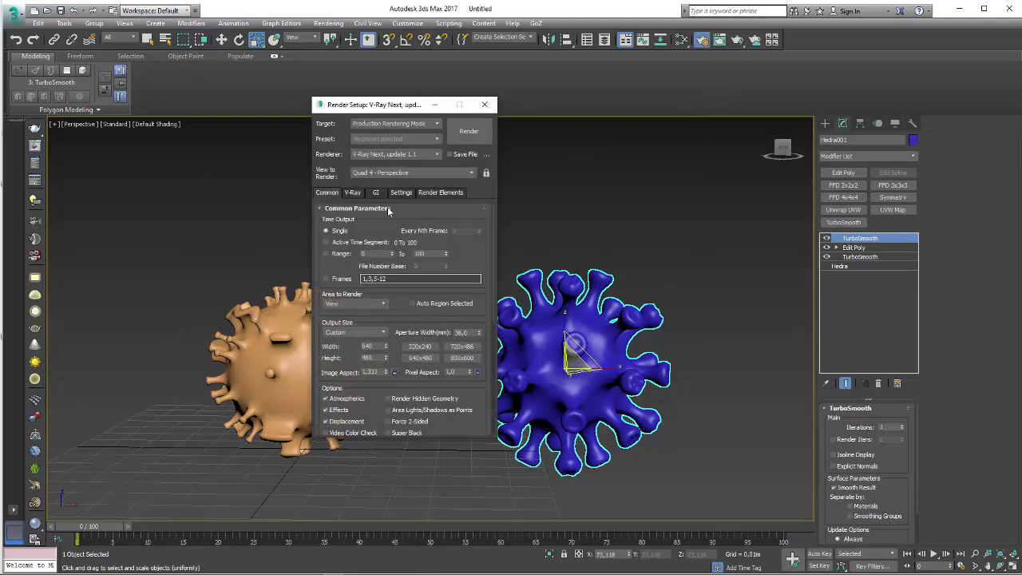
click(396, 155)
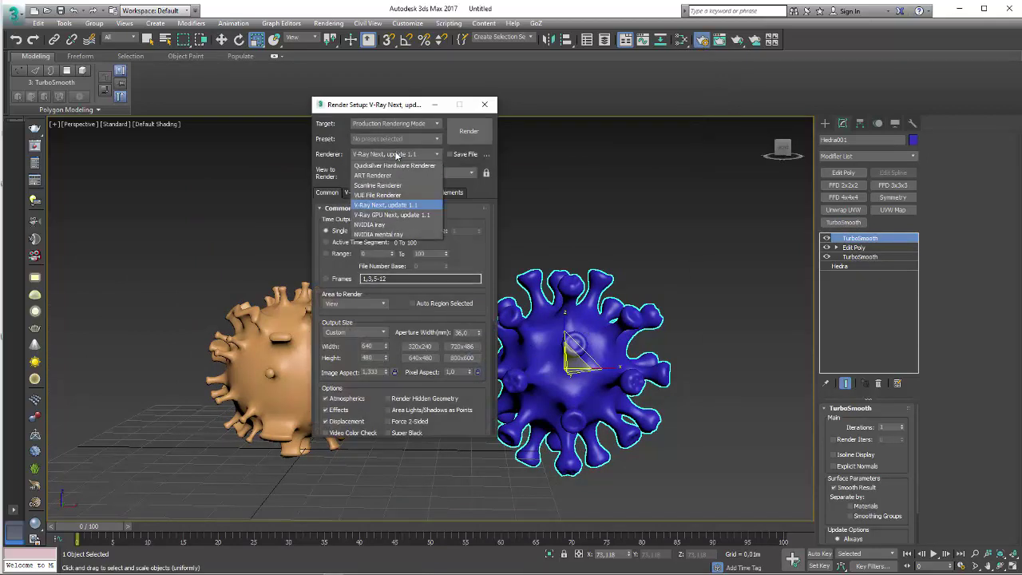
click(391, 203)
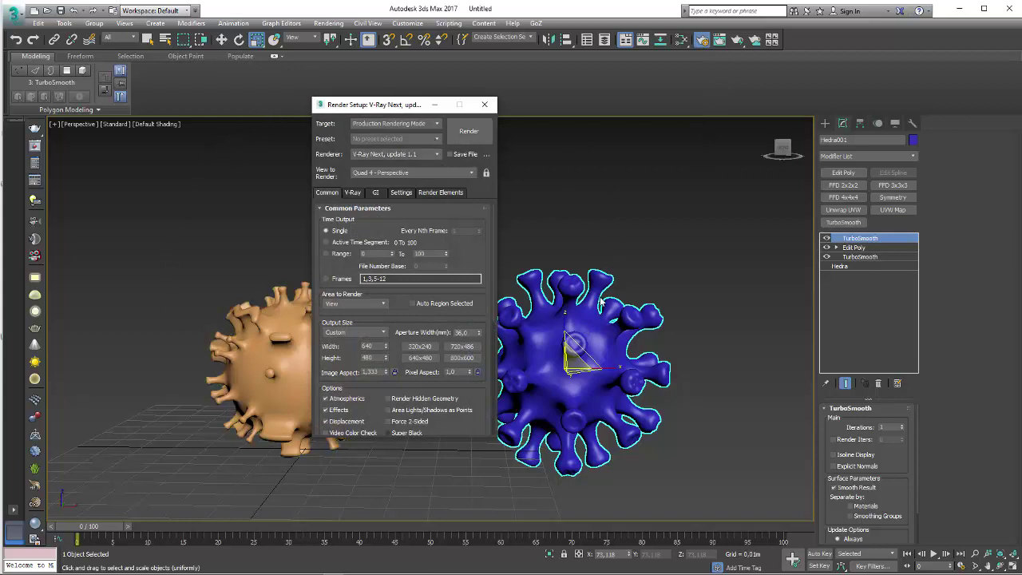
click(485, 106)
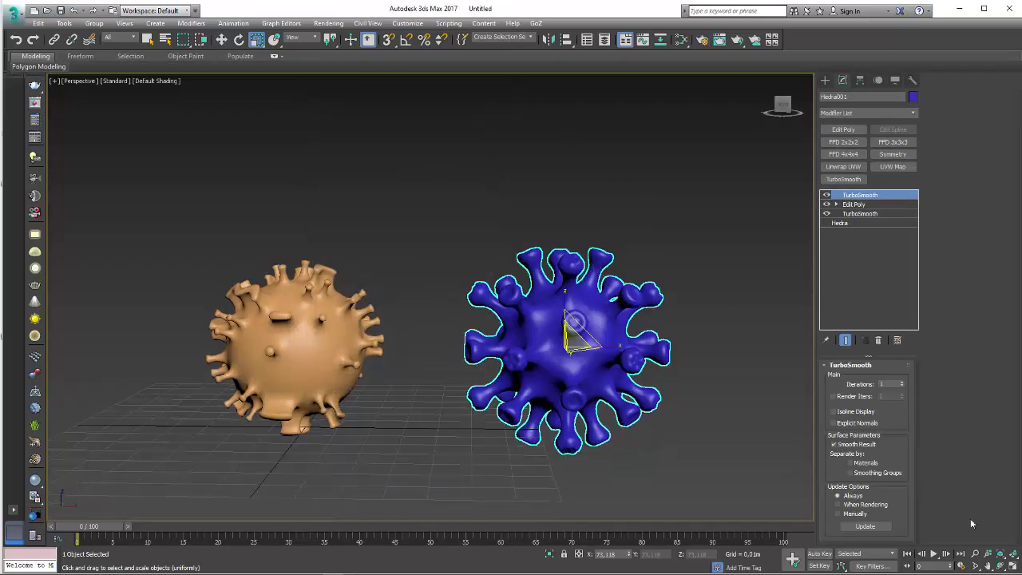
- Switch to four viewports, shrink the top row, and make the lower-left view a shaded Perspective
click(1012, 566)
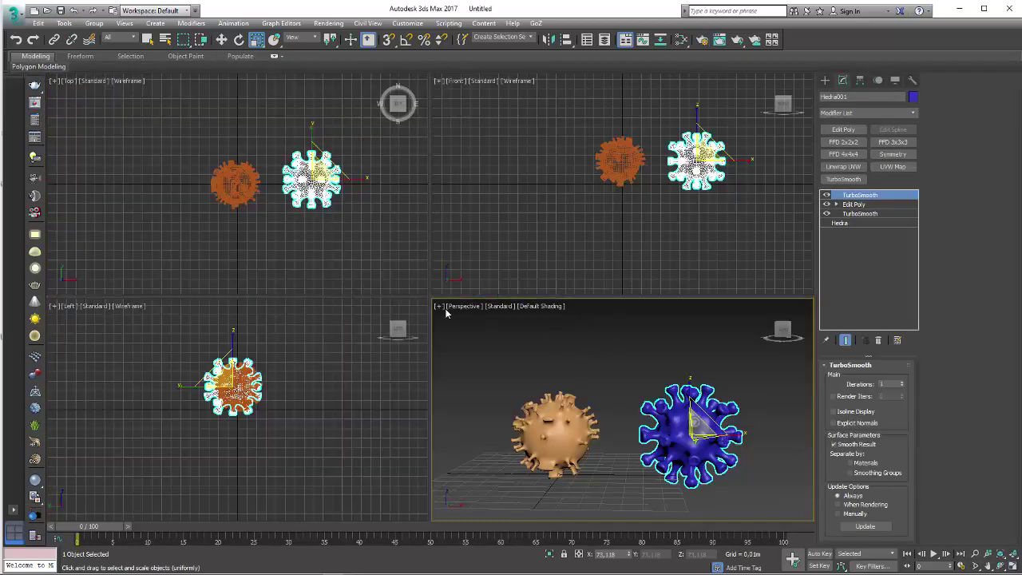
drag(426, 305, 428, 80)
middle_drag(388, 279, 320, 417)
key(p)
key(F3)
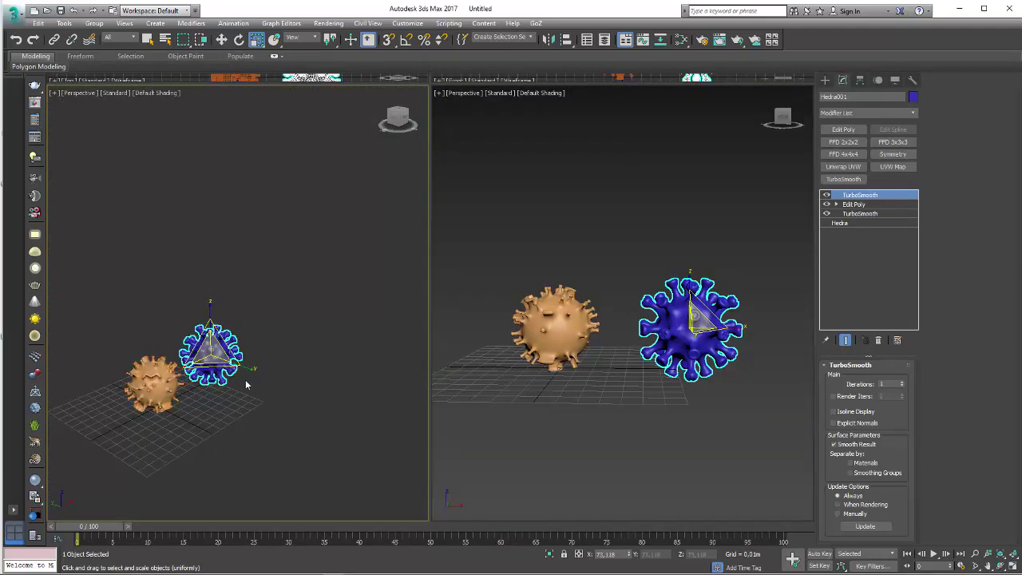
- Frame both viruses in the perspective views with the safe frame (Shift+F) shown
mouse_move(247, 378)
middle_down()
mouse_move(294, 380)
mouse_move(322, 391)
mouse_move(264, 389)
mouse_move(338, 402)
mouse_move(310, 396)
middle_up()
scroll(338, 400, up, 3)
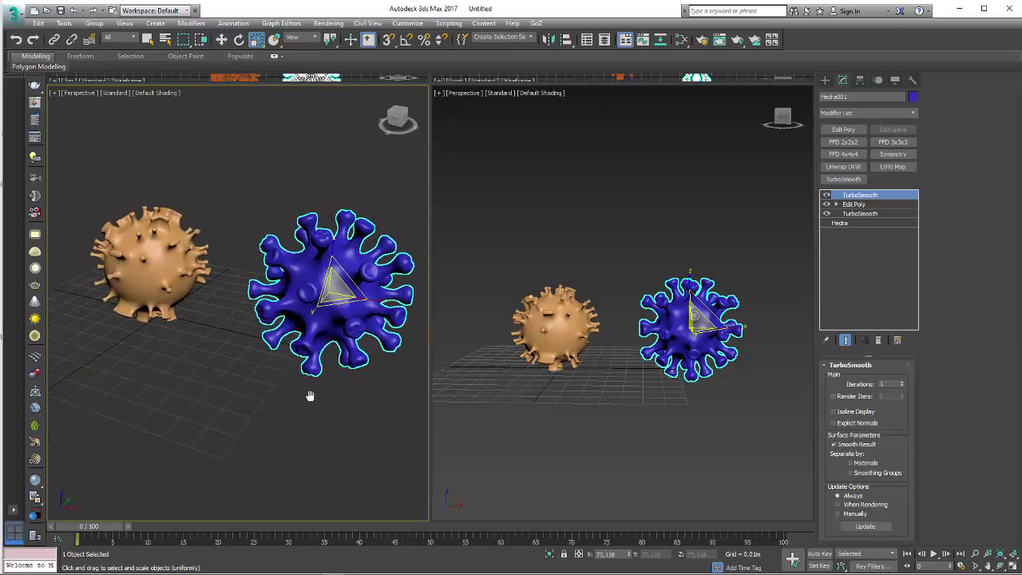
key(shift+f)
alt+middle_drag(360, 375, 331, 391)
middle_drag(495, 401, 516, 389)
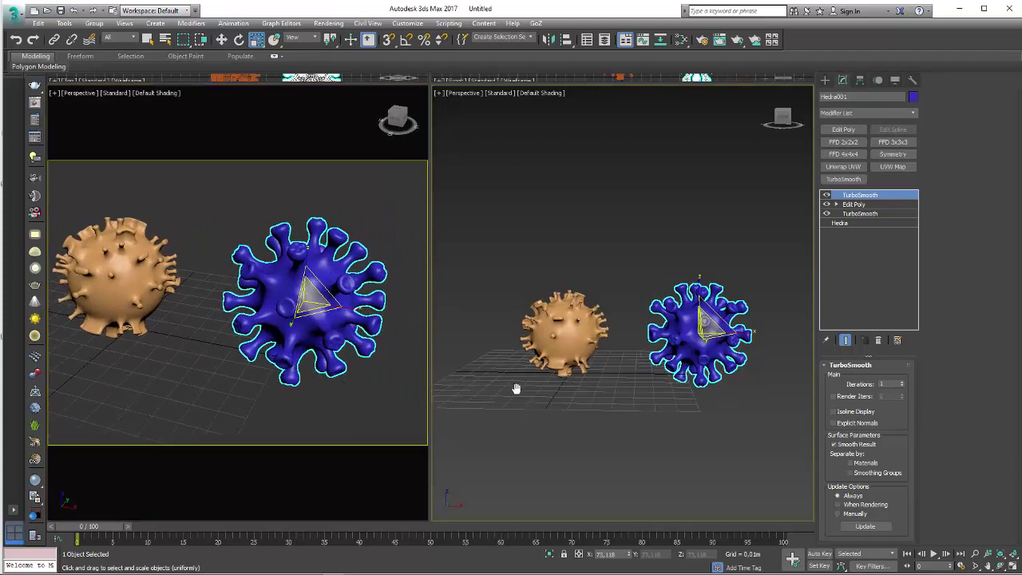
- Create a new VRayMtl node in the Slate Material Editor
click(681, 39)
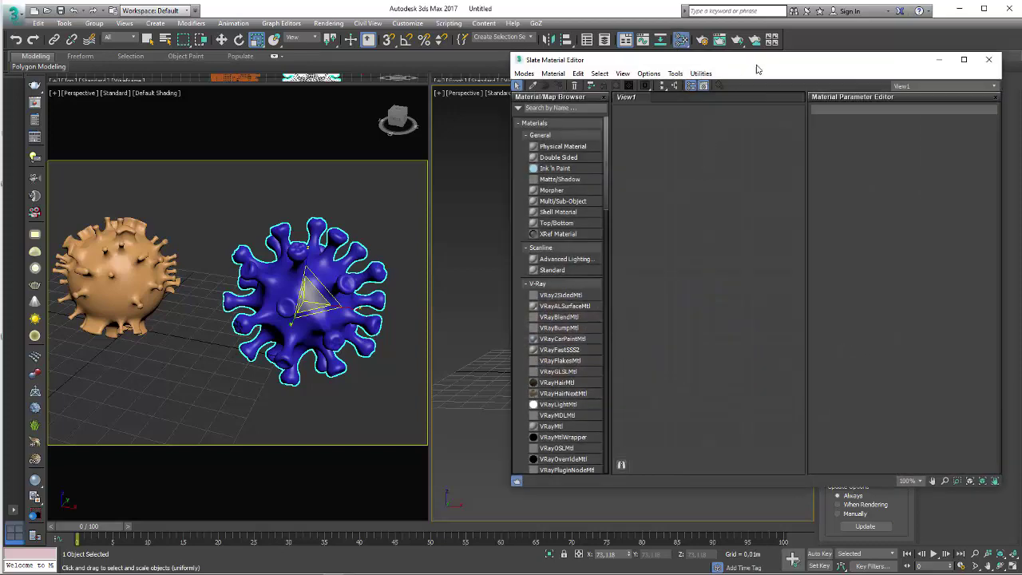
drag(758, 63, 679, 91)
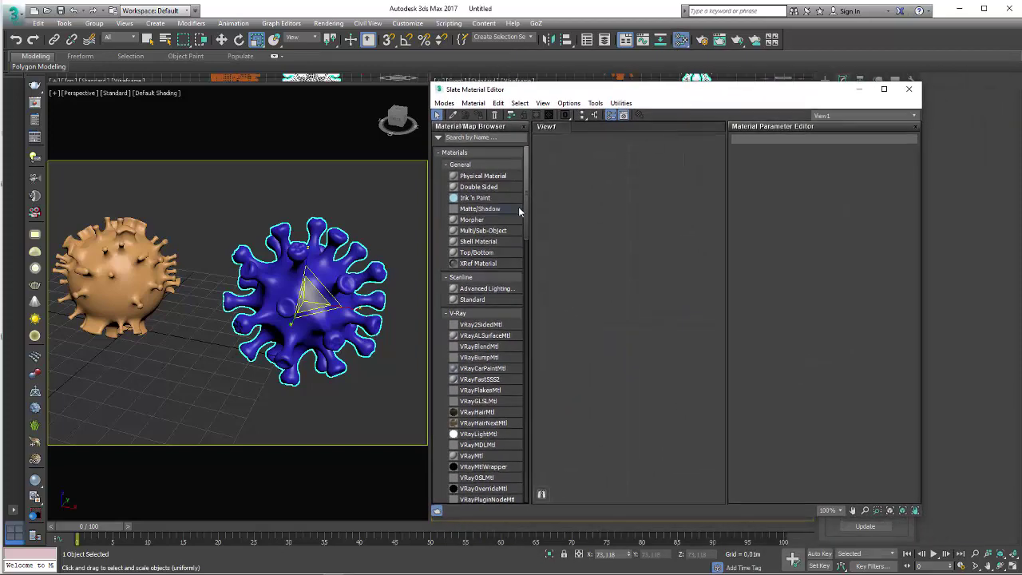
drag(527, 206, 530, 273)
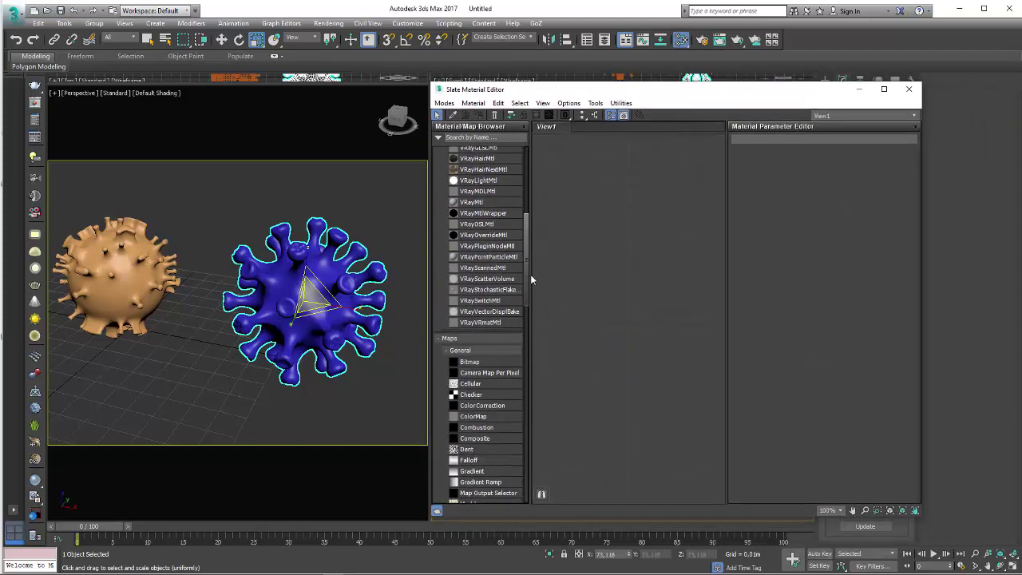
drag(467, 202, 610, 232)
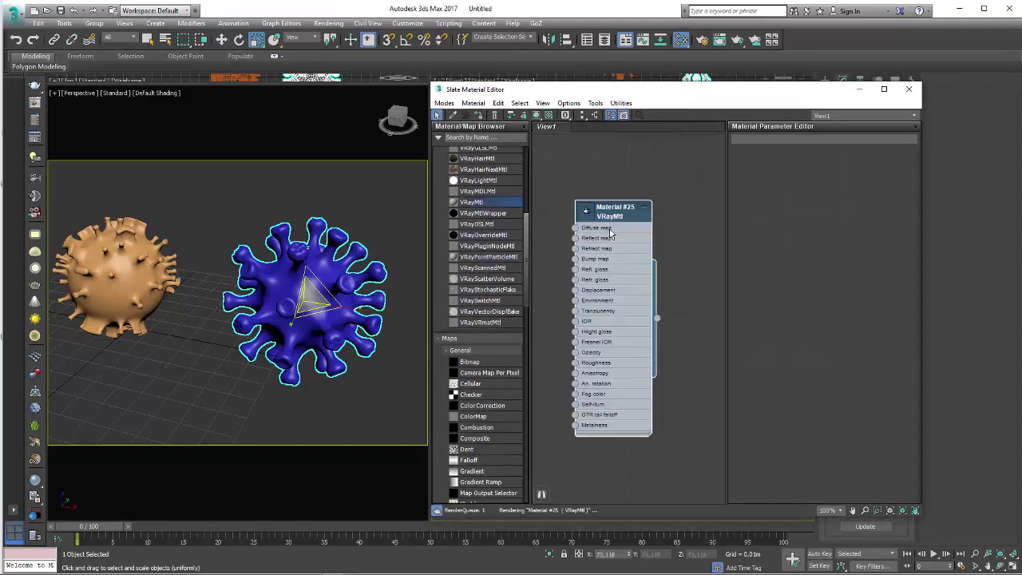
- Assign Material #25 to both virus models and start a production render
drag(346, 194, 171, 327)
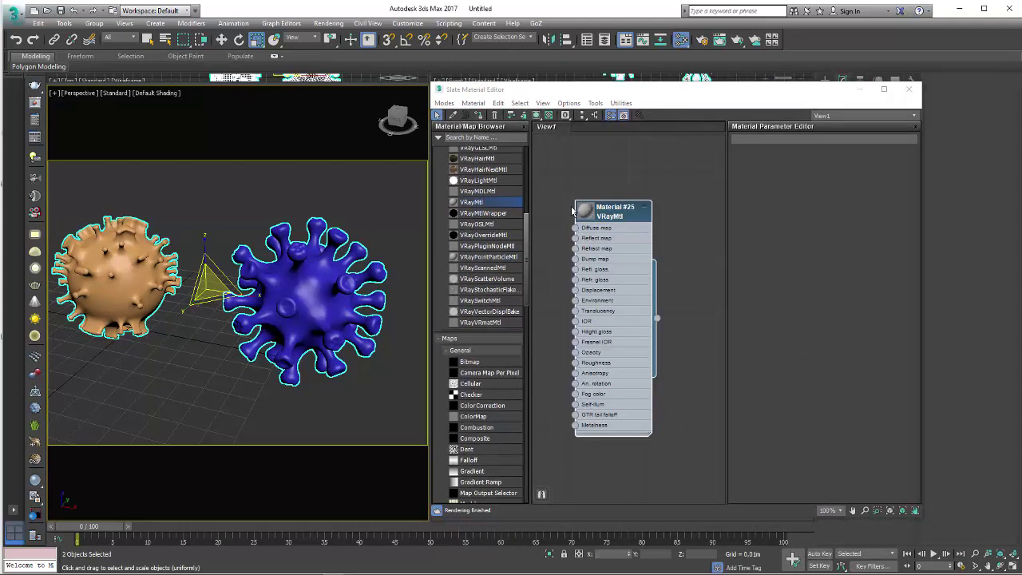
right_click(613, 212)
click(636, 230)
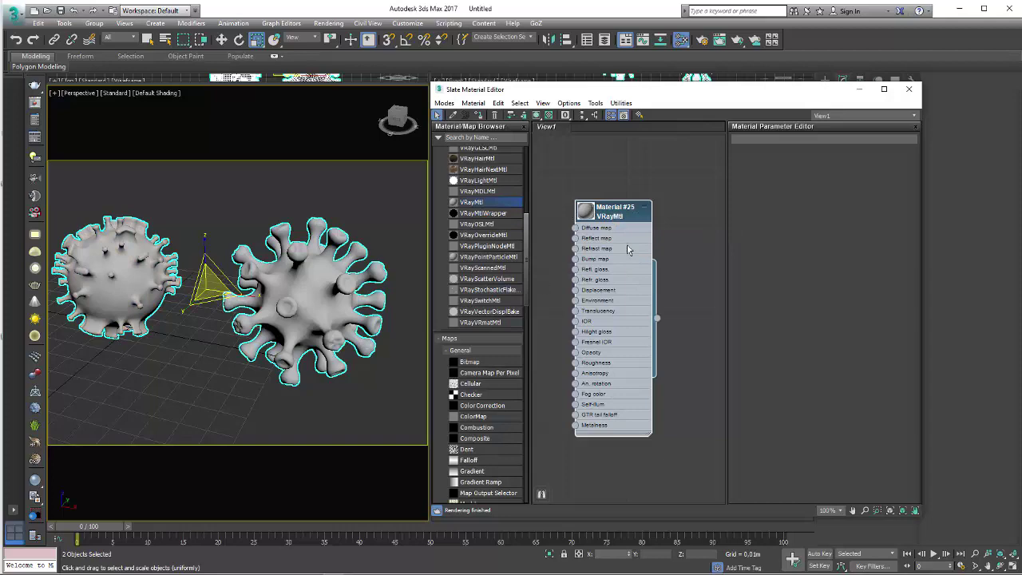
drag(621, 218, 671, 194)
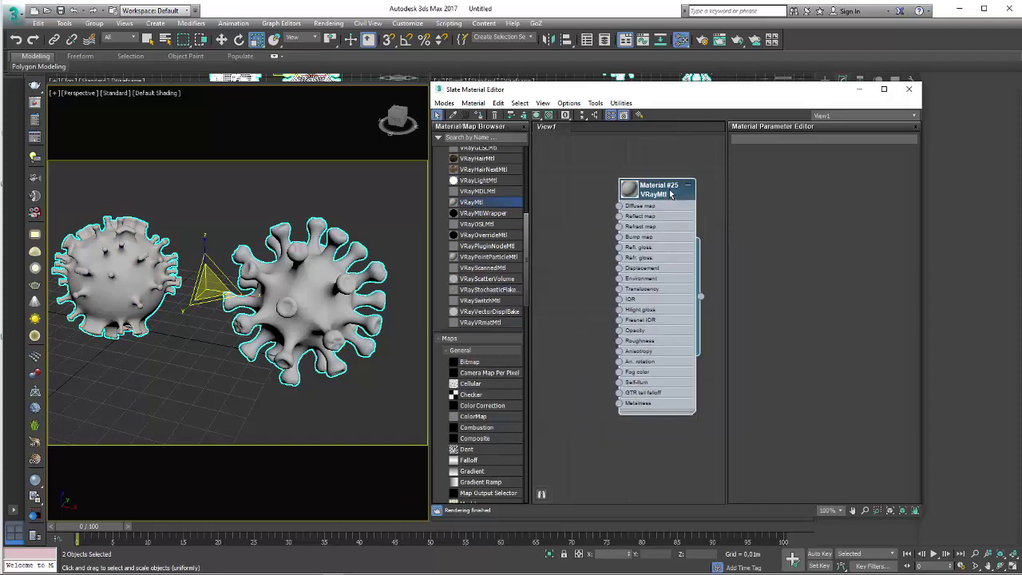
click(737, 39)
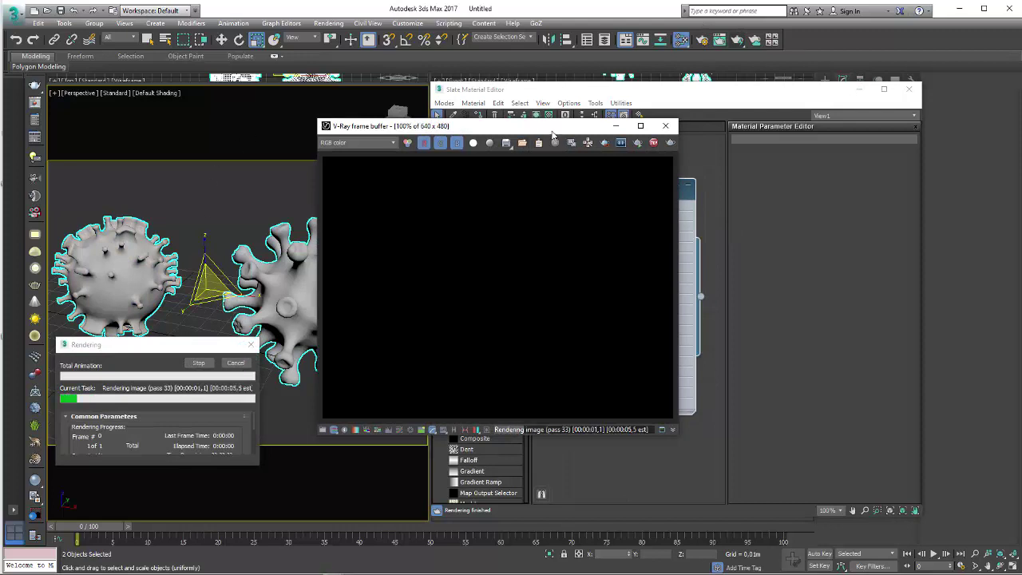
- Check the render's alpha channel, return to RGB, close the frame buffer, and show the coronavirus reference
drag(552, 132, 500, 124)
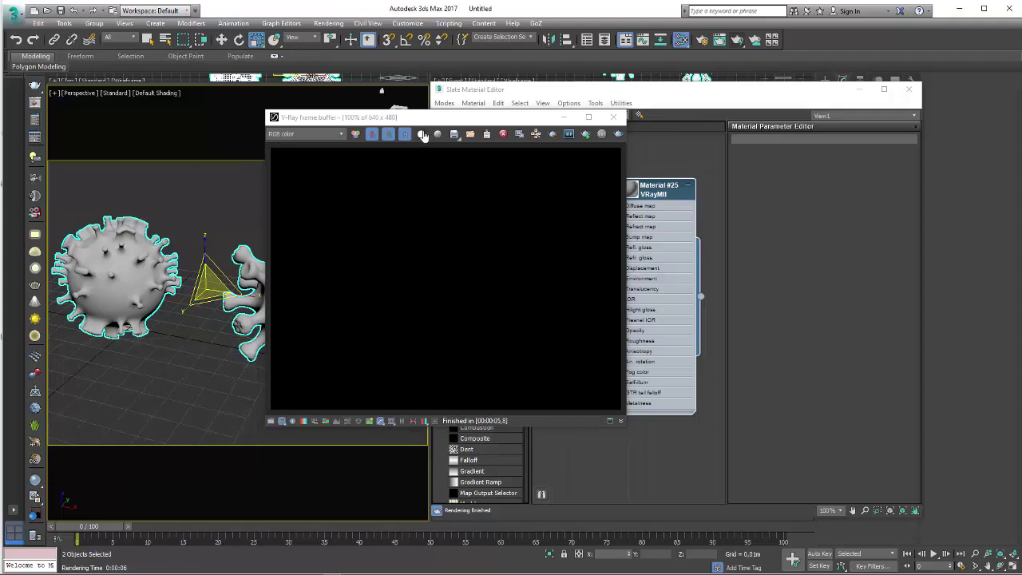
drag(452, 122, 413, 125)
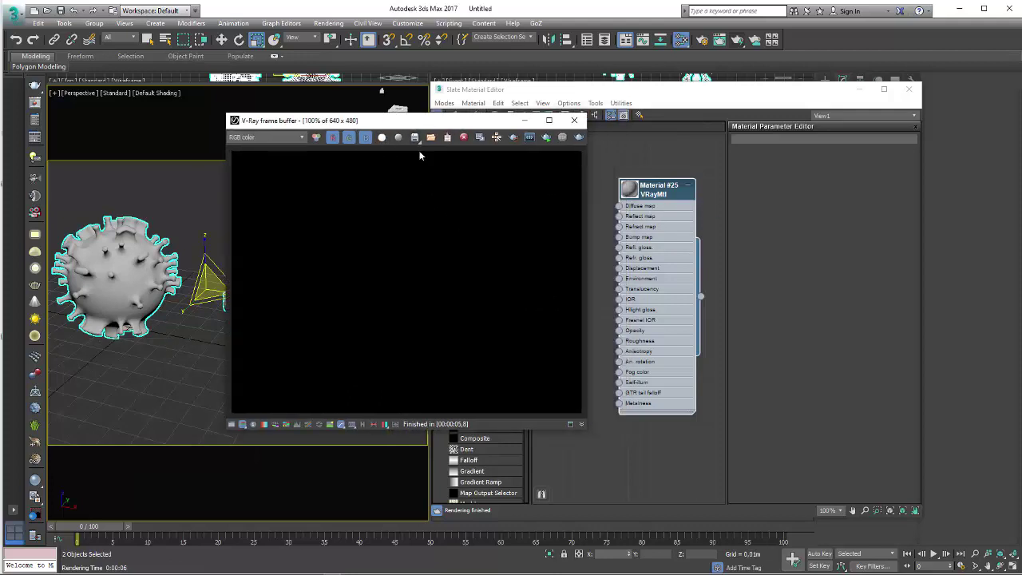
click(382, 137)
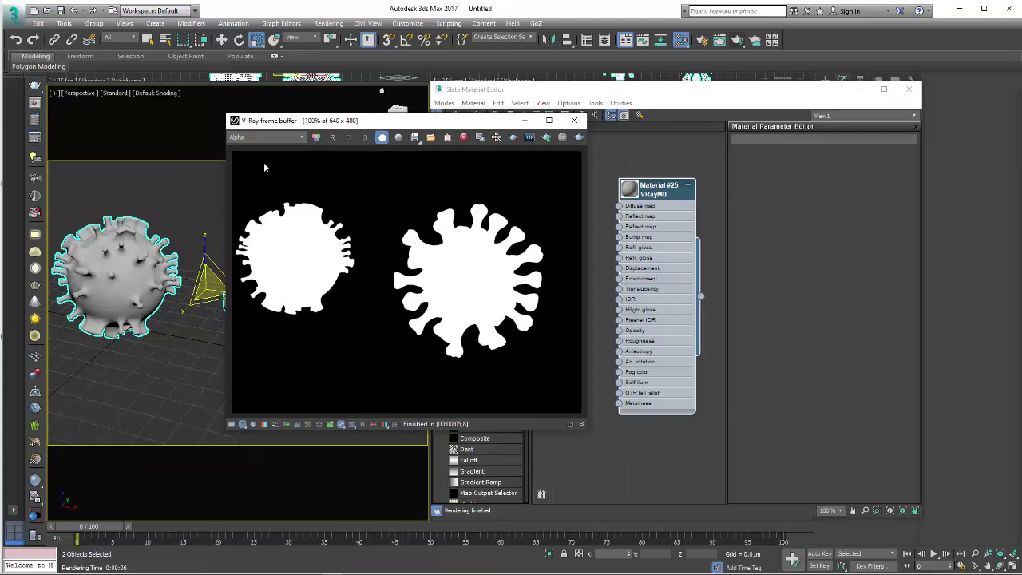
click(382, 138)
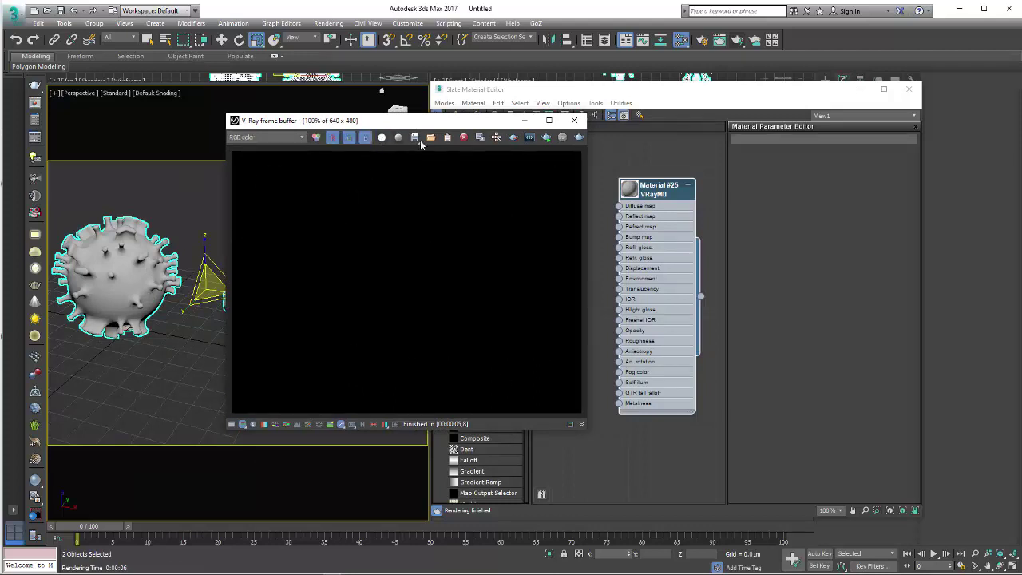
click(577, 122)
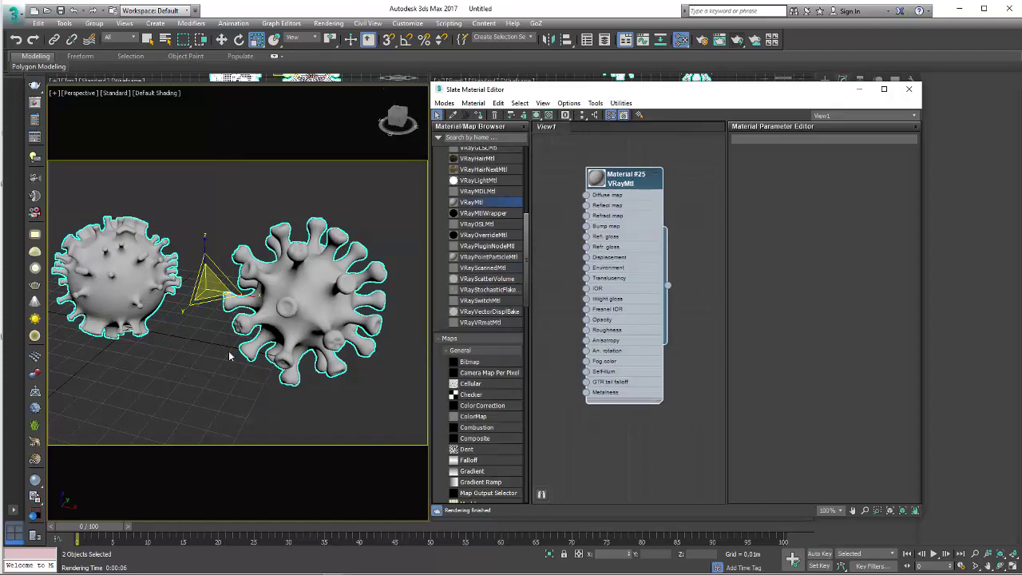
click(192, 573)
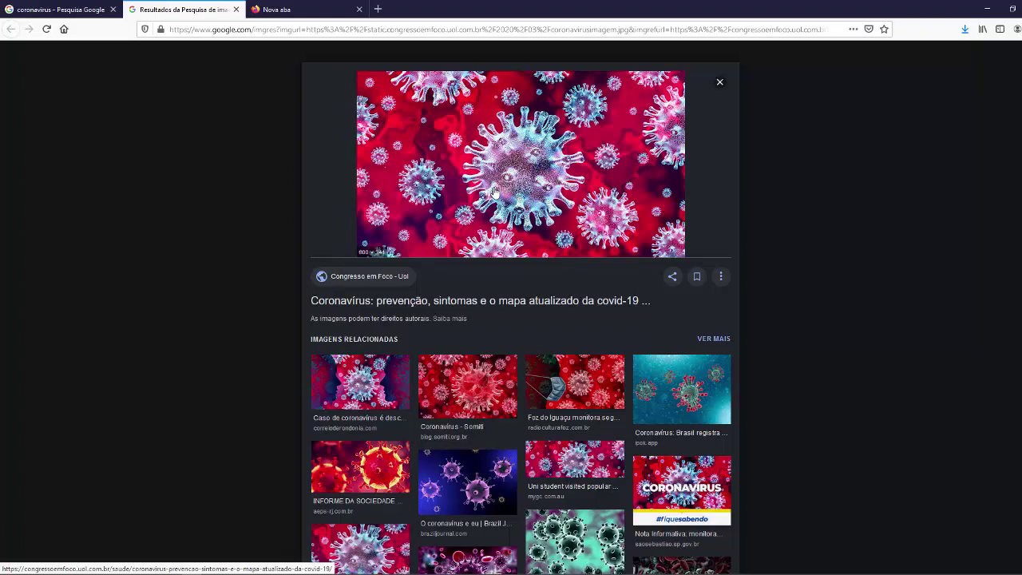
- Wire a new Falloff map (Map #1) into Material #25's Self-illum input
click(987, 8)
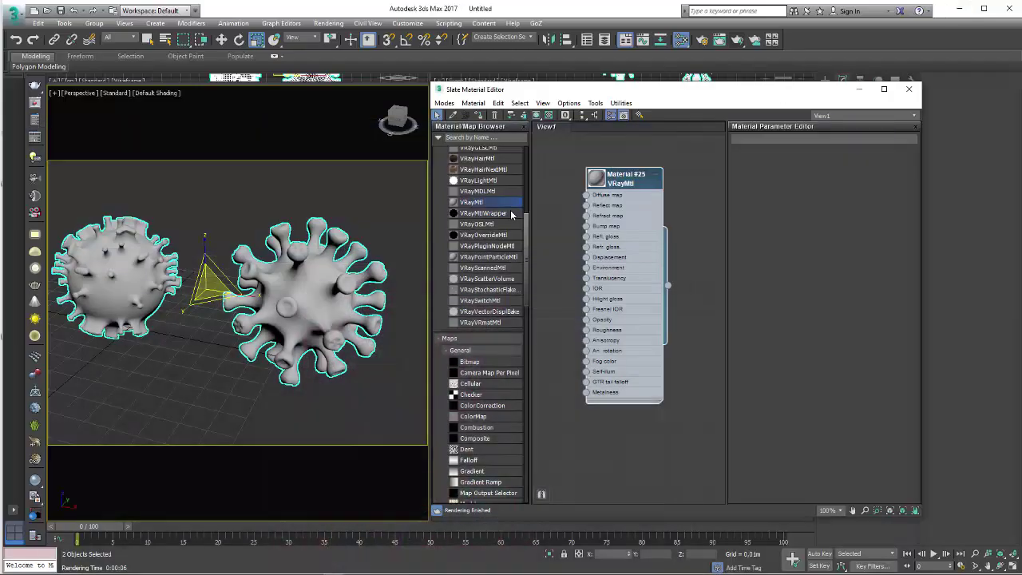
drag(628, 188, 683, 171)
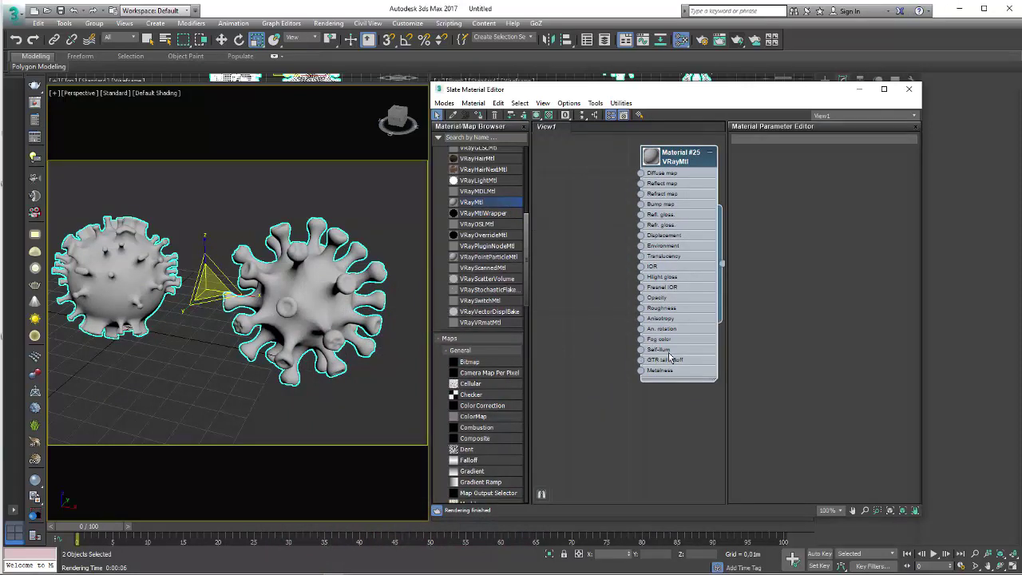
drag(527, 276, 526, 315)
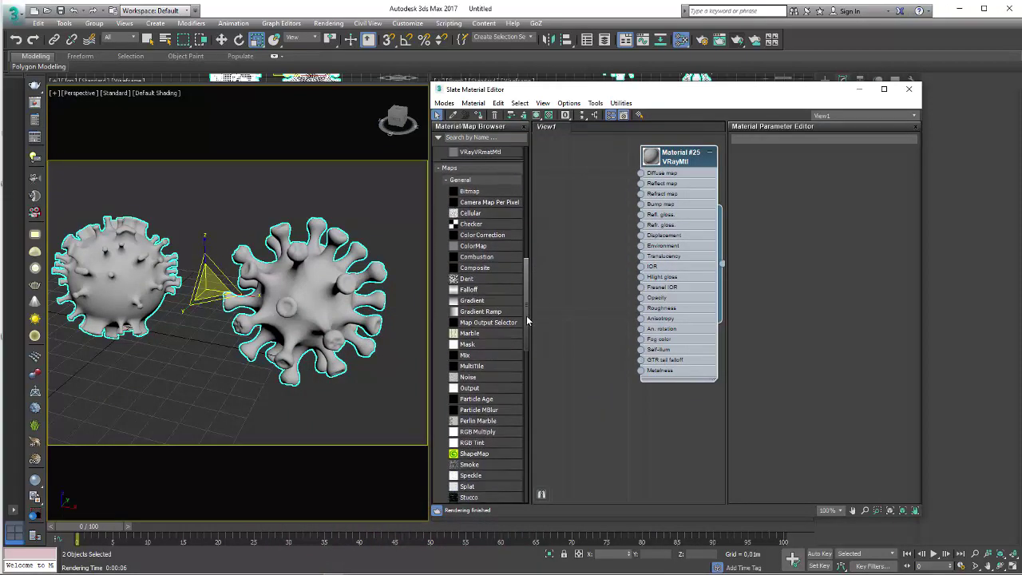
click(466, 291)
drag(574, 303, 641, 349)
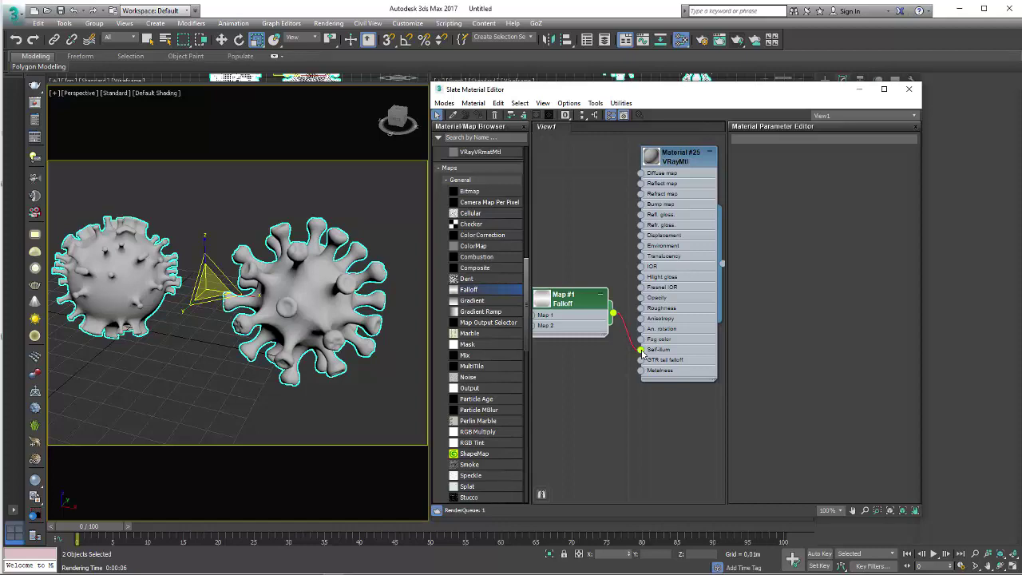
drag(582, 307, 591, 307)
- Start a production V-Ray render to preview the new glow
scroll(330, 256, up, 3)
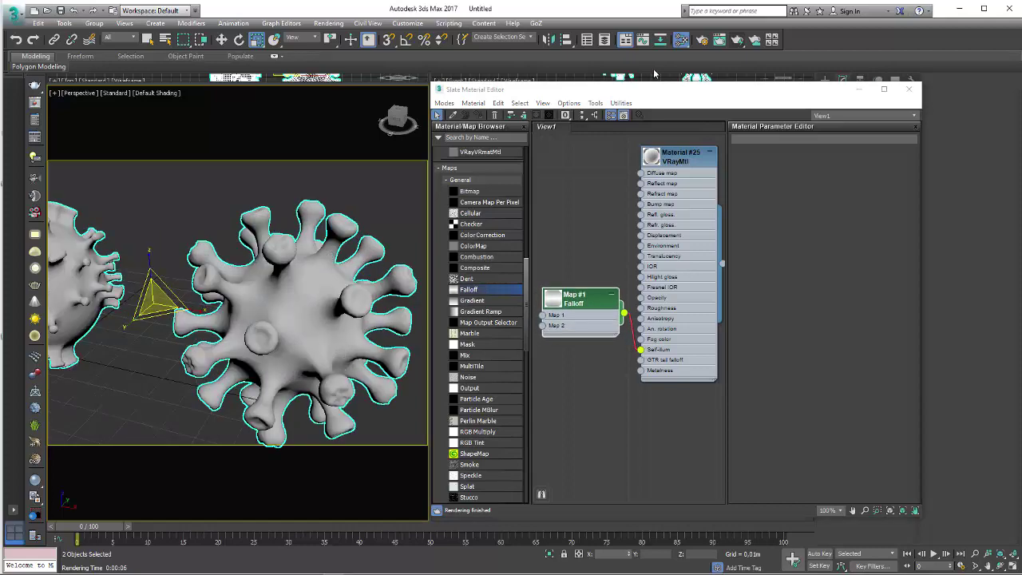
scroll(406, 207, down, 4)
scroll(296, 225, up, 2)
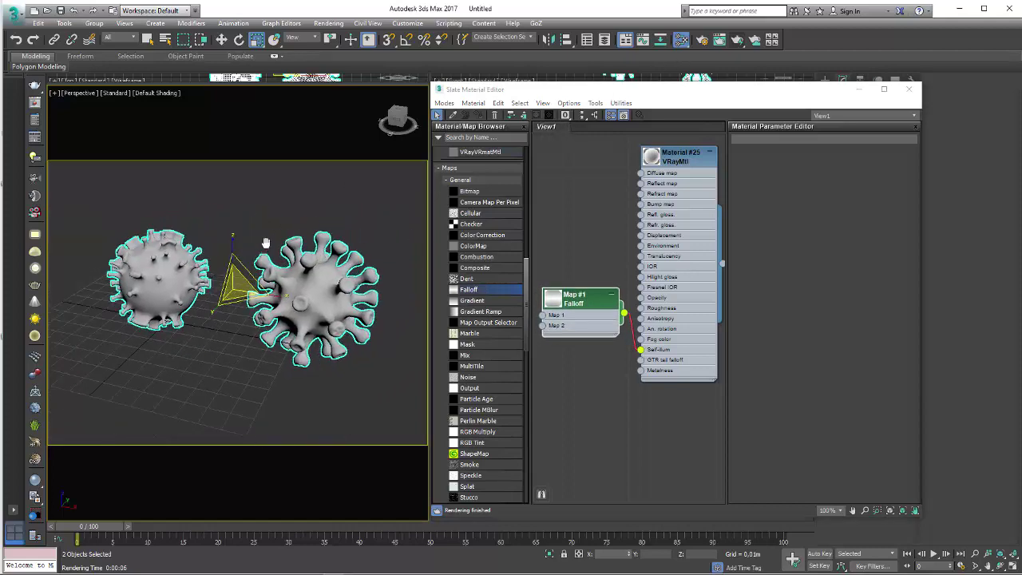
click(738, 40)
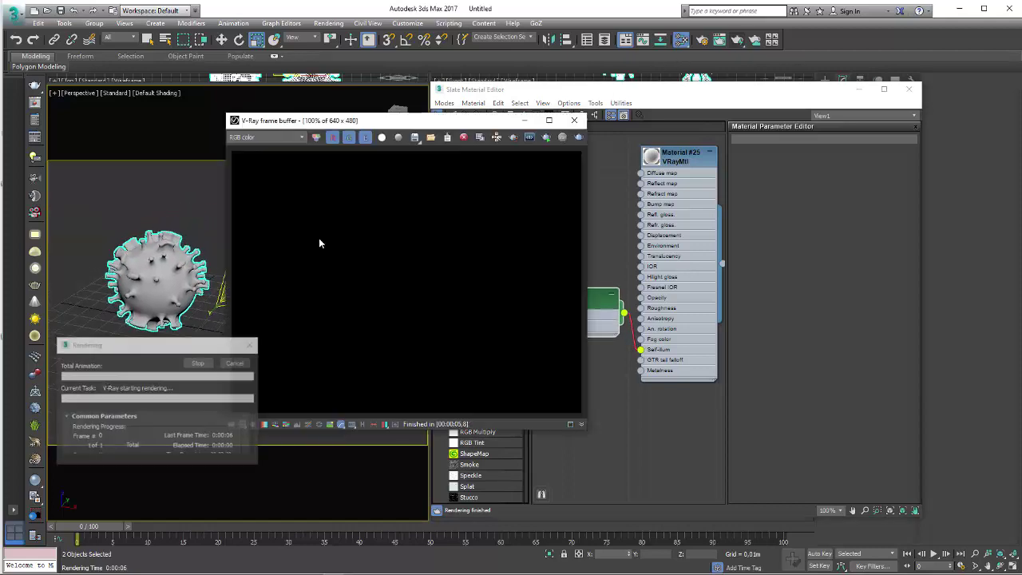
- Cancel the production render and start V-Ray interactive rendering instead
drag(197, 348, 181, 330)
click(221, 344)
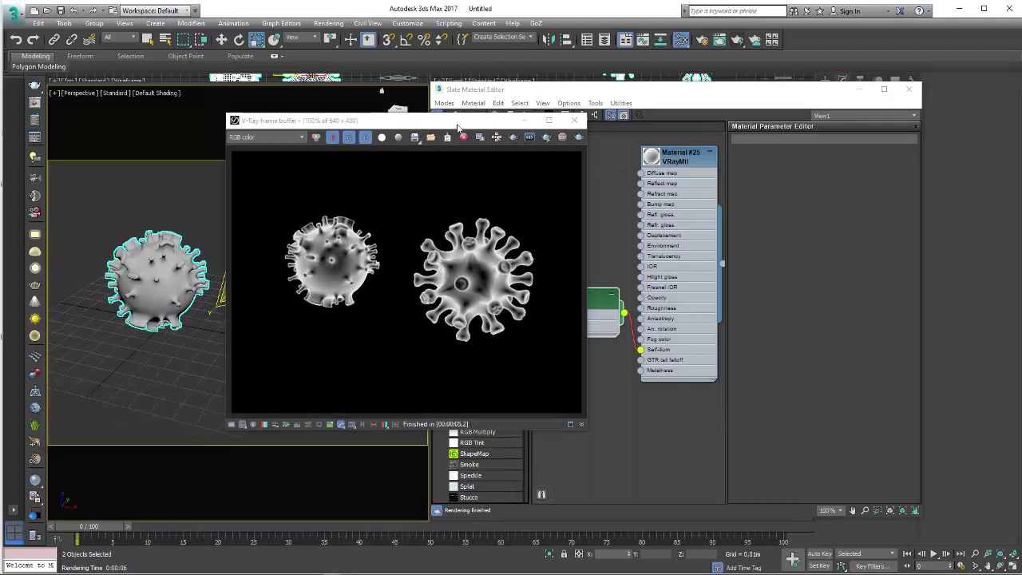
drag(458, 127, 281, 157)
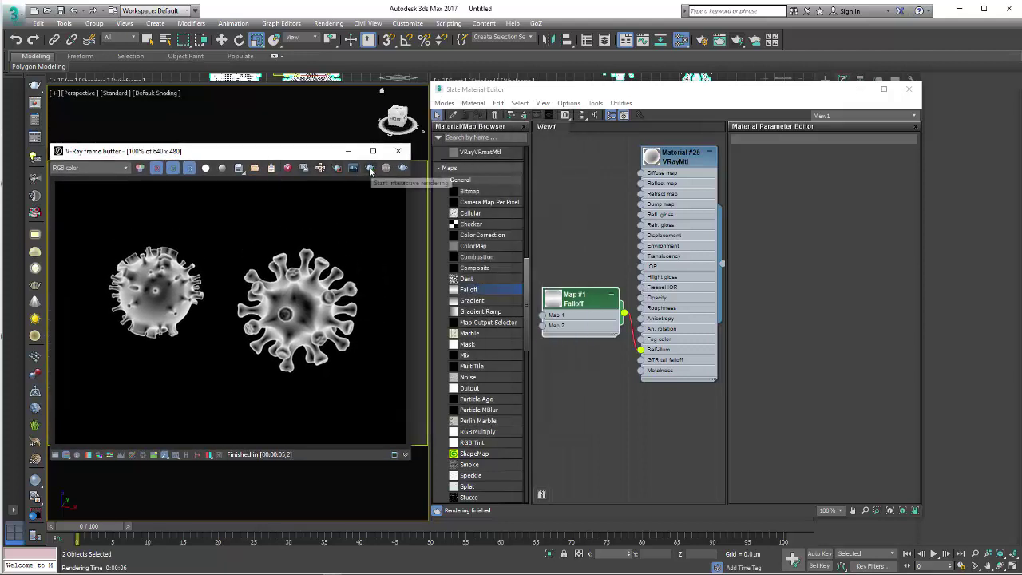
click(369, 168)
click(420, 332)
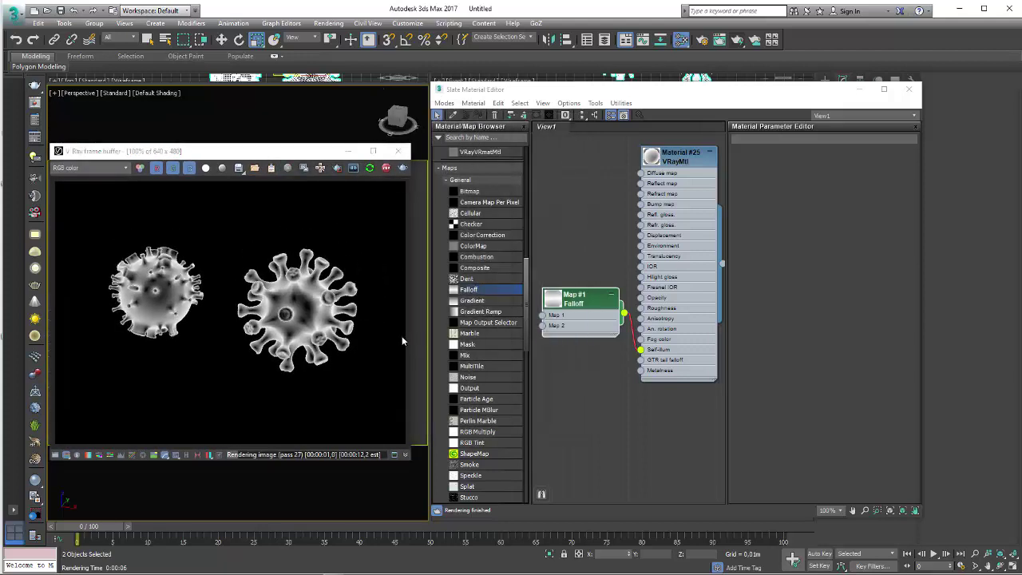
- Orbit the view to see the white-edged viruses, then open Map #1's Falloff parameters
drag(319, 153, 334, 260)
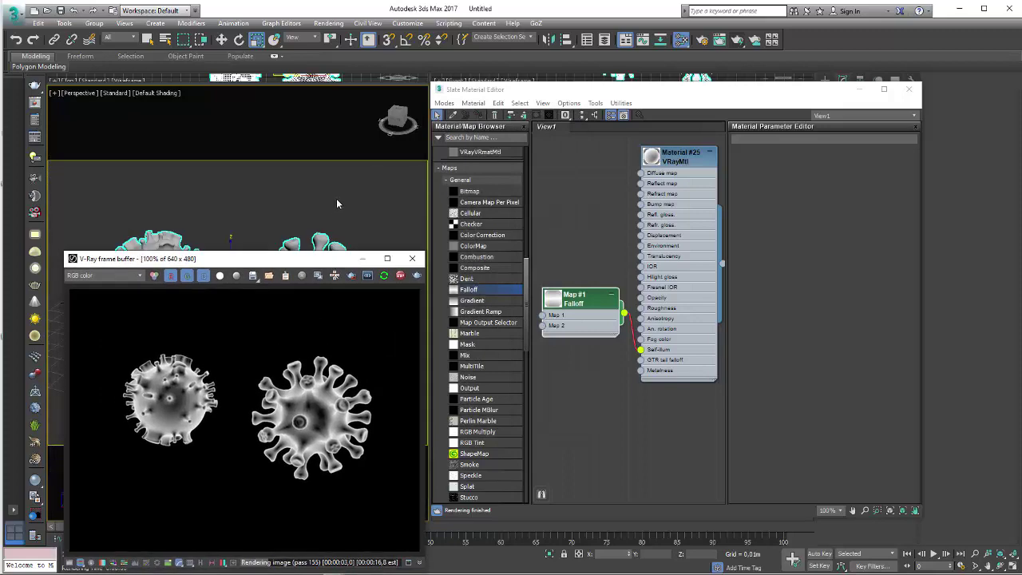
alt+middle_drag(306, 219, 323, 222)
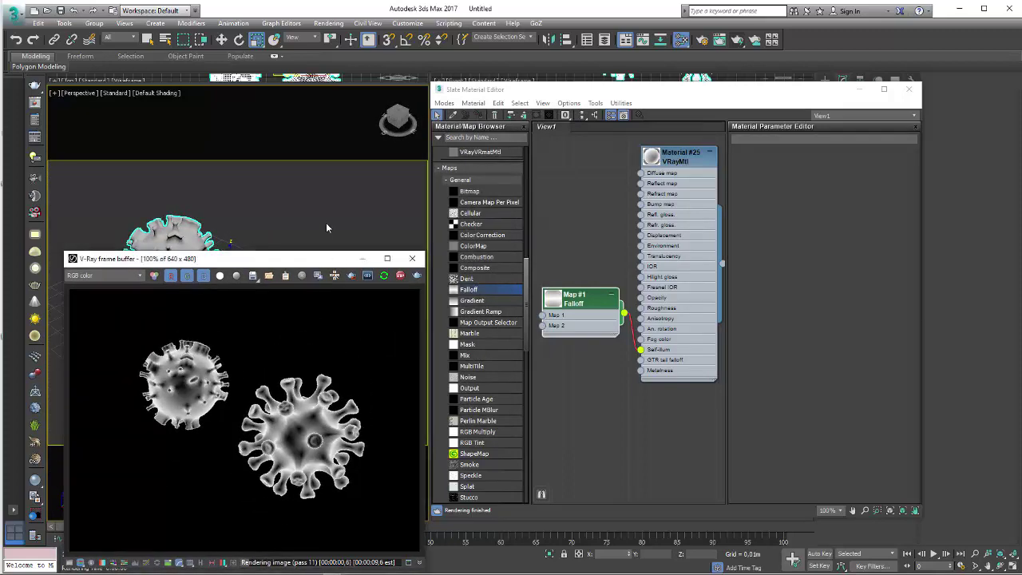
drag(327, 258, 322, 206)
drag(580, 305, 579, 285)
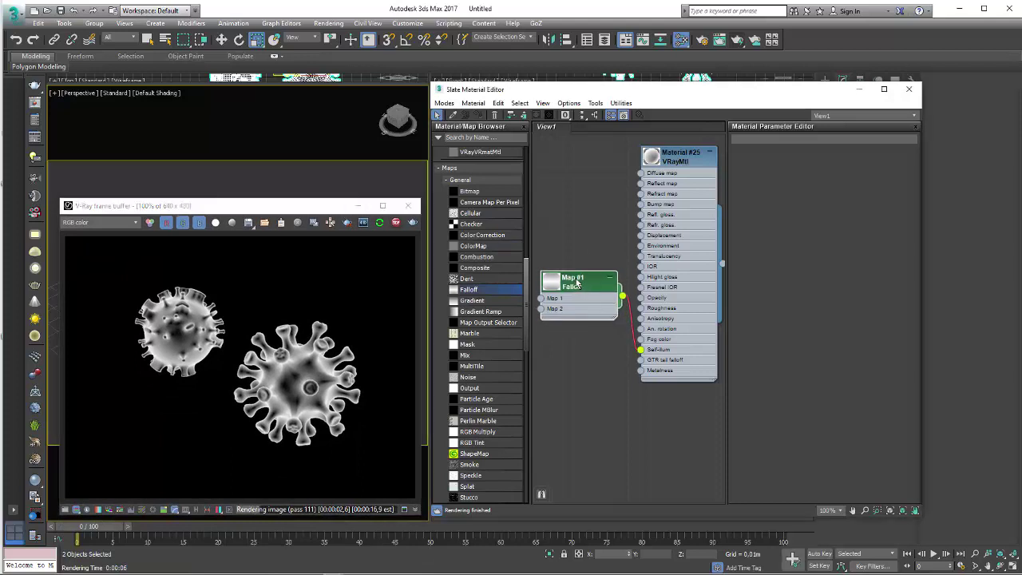
double_click(580, 293)
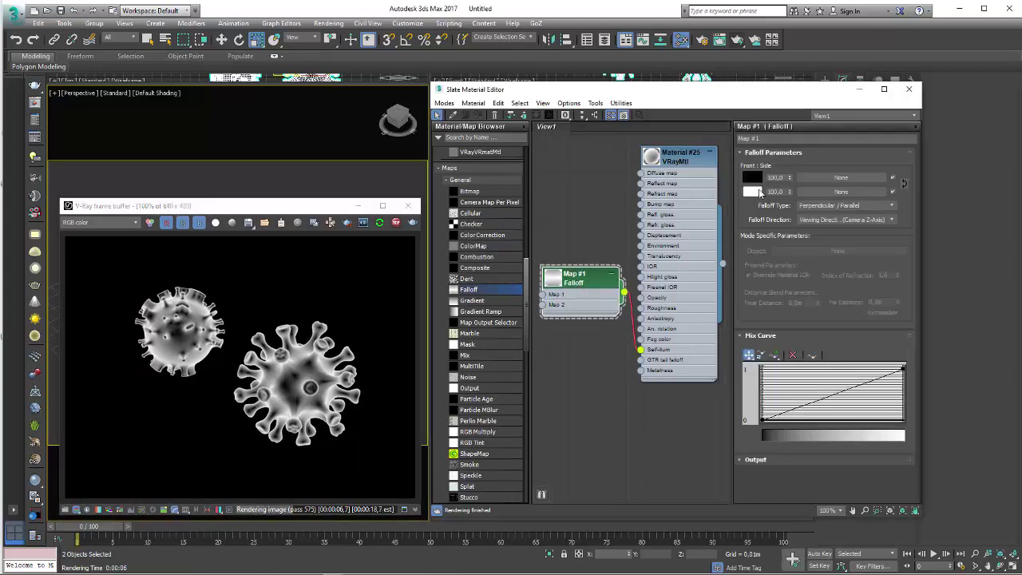
- Set the Falloff side colour to green and the Falloff Type to Fresnel
click(757, 193)
drag(374, 114, 425, 116)
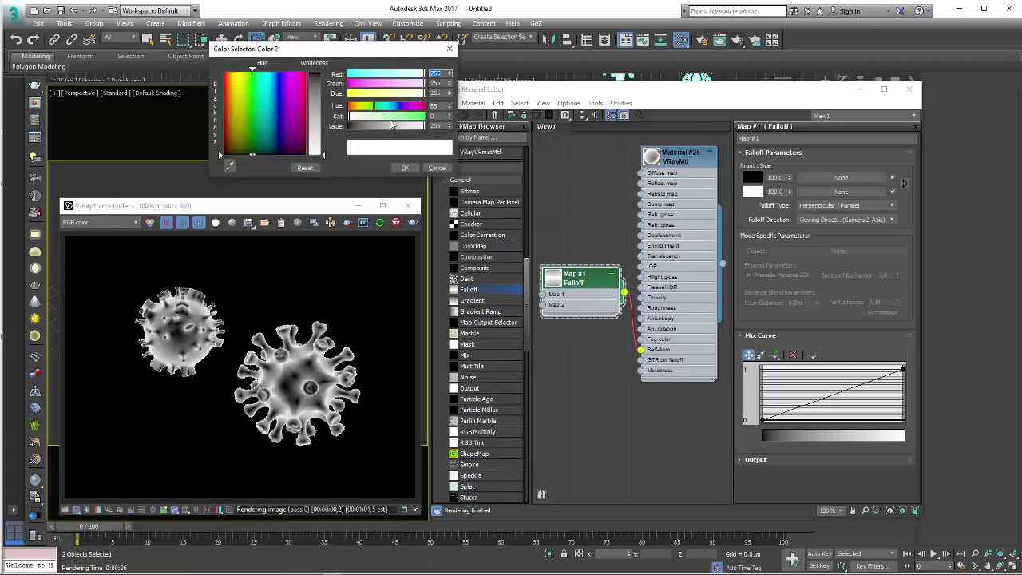
click(404, 169)
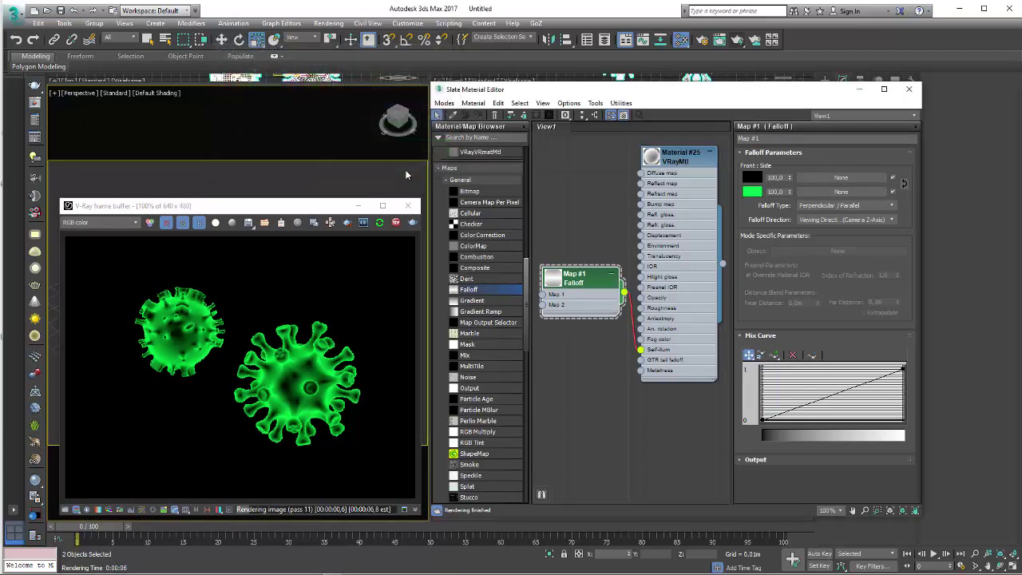
click(845, 206)
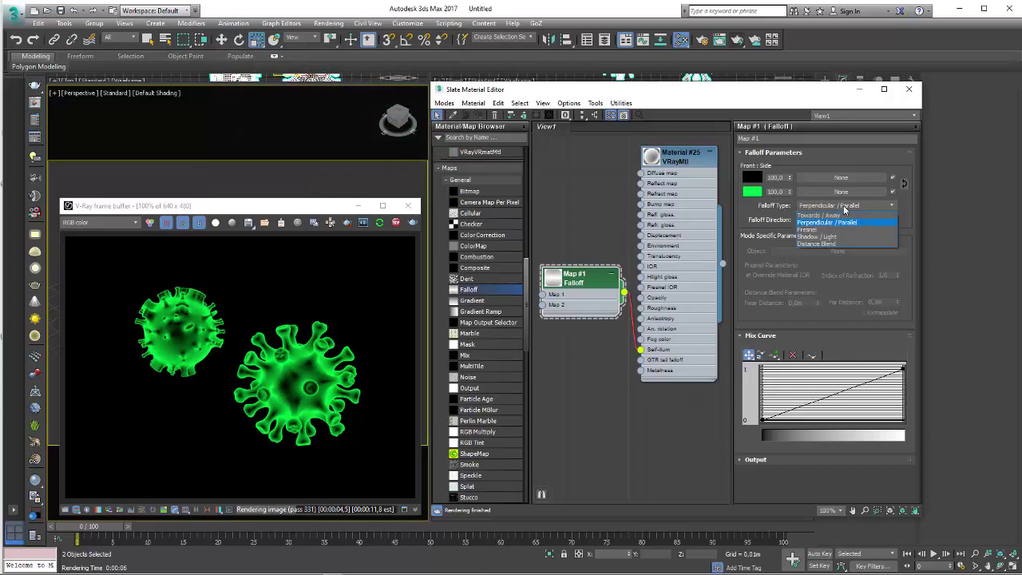
click(808, 230)
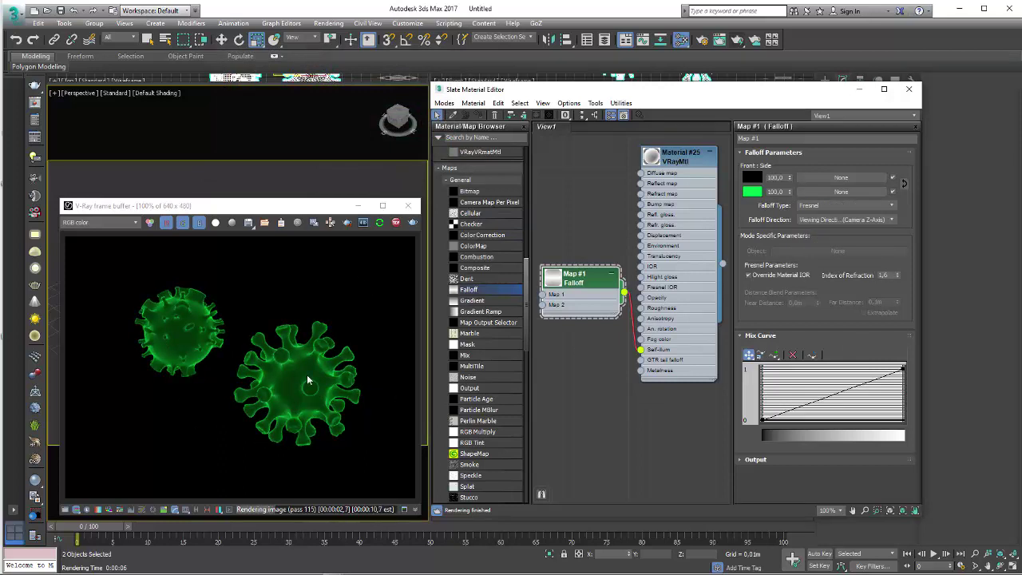
- Add a Bezier-Smooth point to the mix curve and bend it upward for a brighter glow
click(774, 354)
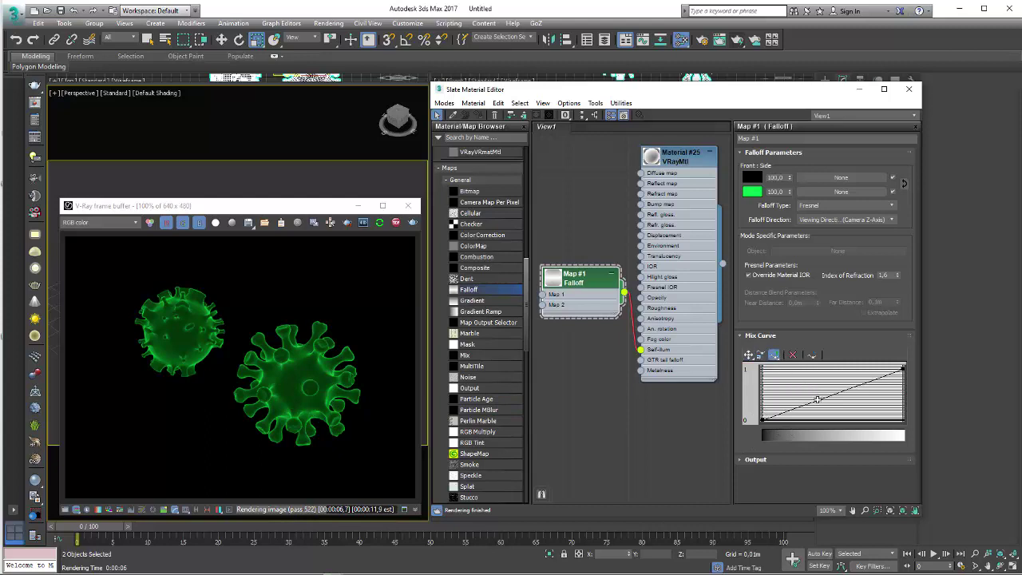
click(817, 399)
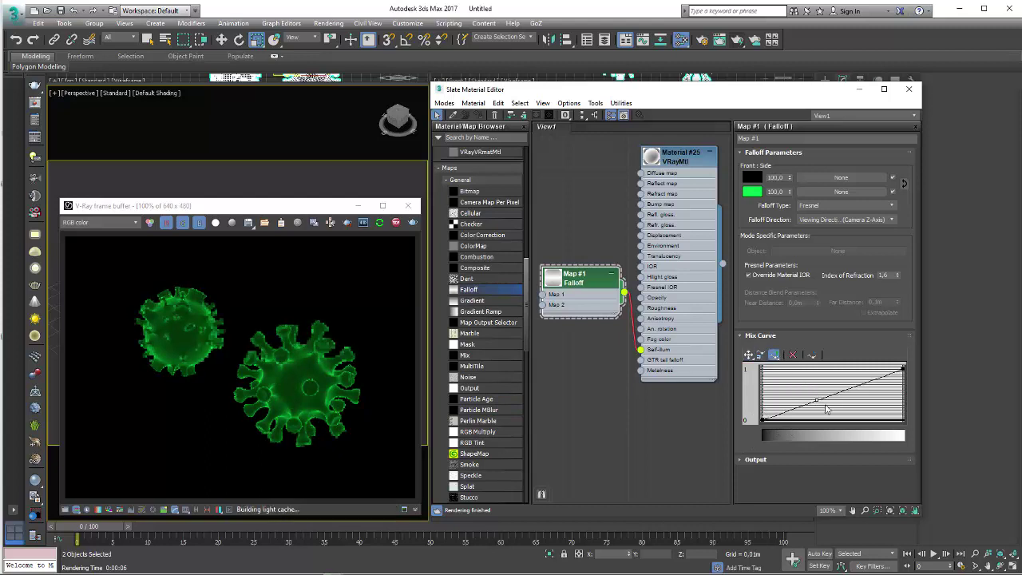
click(753, 355)
mouse_move(818, 405)
mouse_down()
mouse_move(813, 383)
mouse_move(848, 404)
mouse_up()
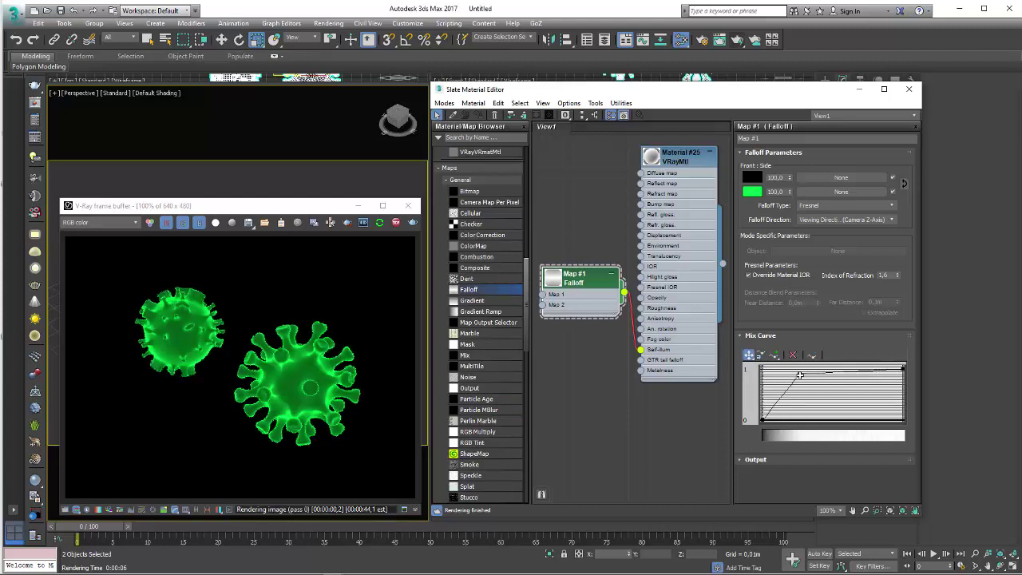
right_click(848, 404)
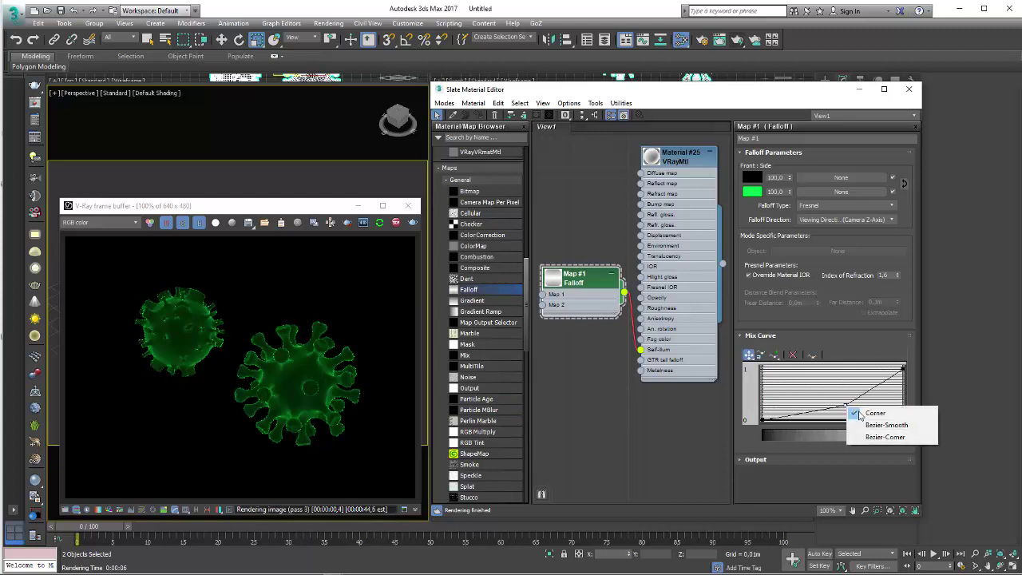
click(881, 426)
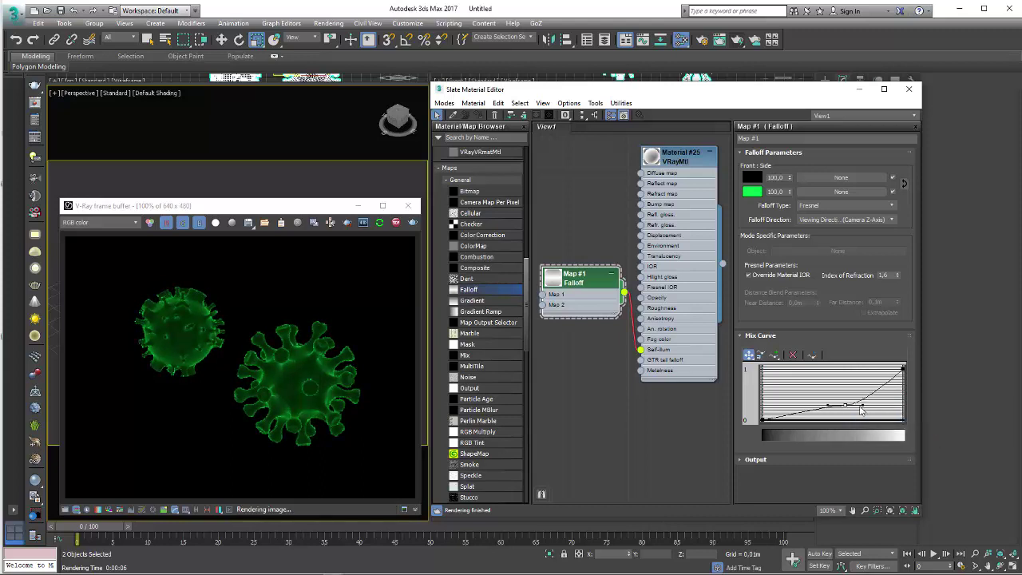
mouse_move(845, 405)
mouse_down()
mouse_move(830, 391)
mouse_move(853, 431)
mouse_move(802, 388)
mouse_move(842, 412)
mouse_move(826, 417)
mouse_move(834, 409)
mouse_up()
- Rearrange the render preview and Falloff node, then check the virus reference images
drag(290, 210, 281, 157)
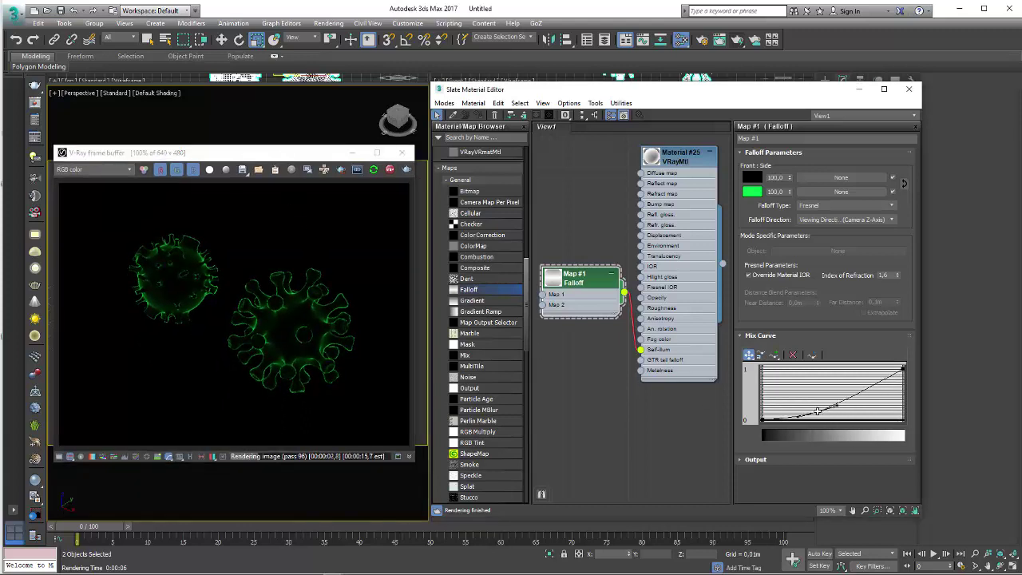
click(716, 383)
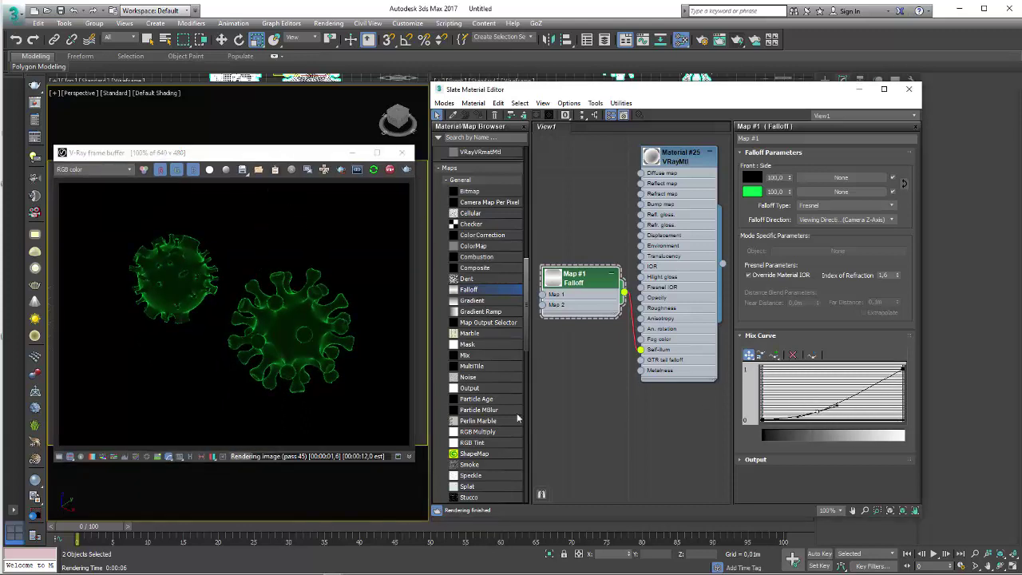
drag(581, 293, 581, 359)
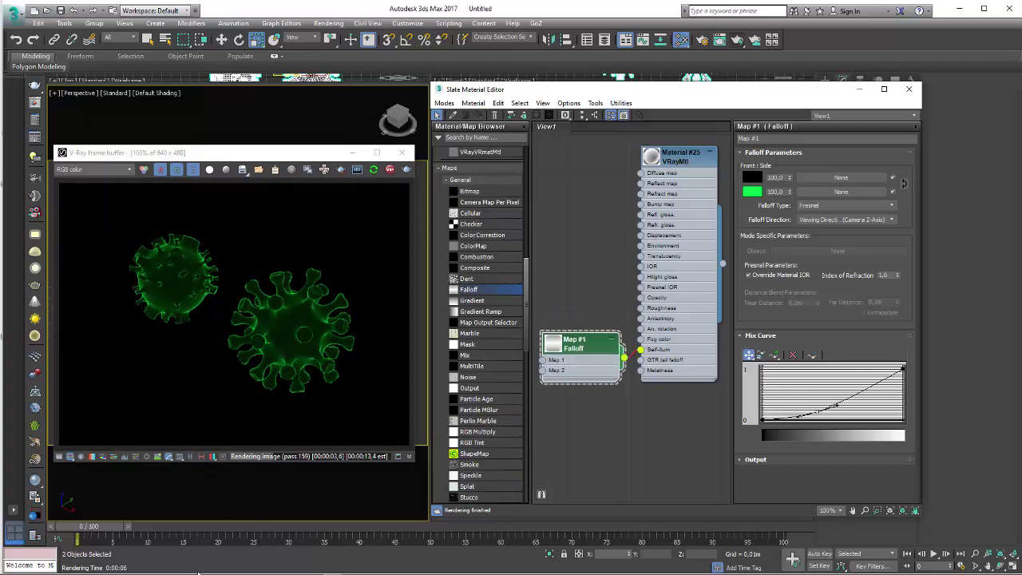
mouse_move(198, 572)
click(208, 559)
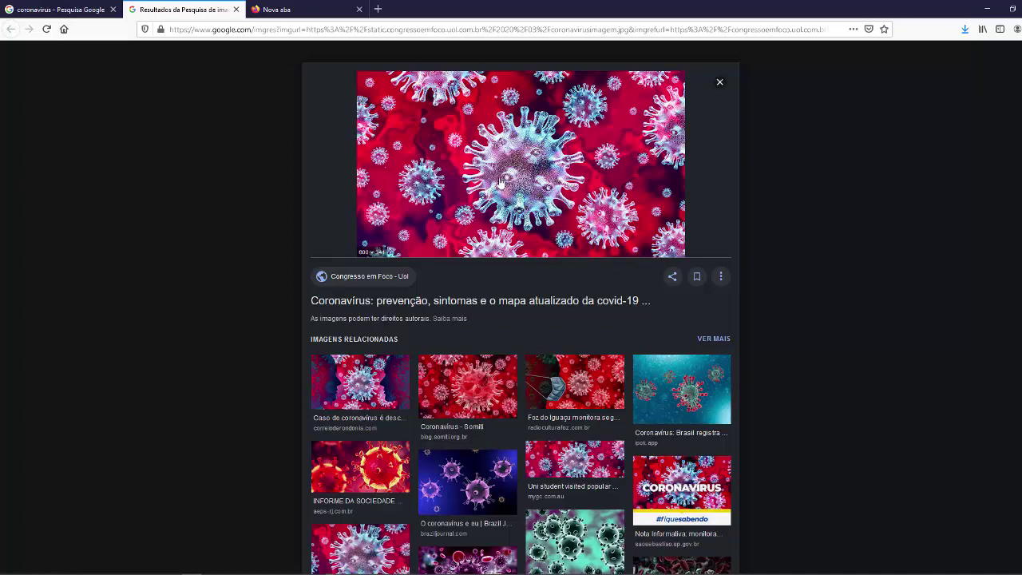
click(987, 8)
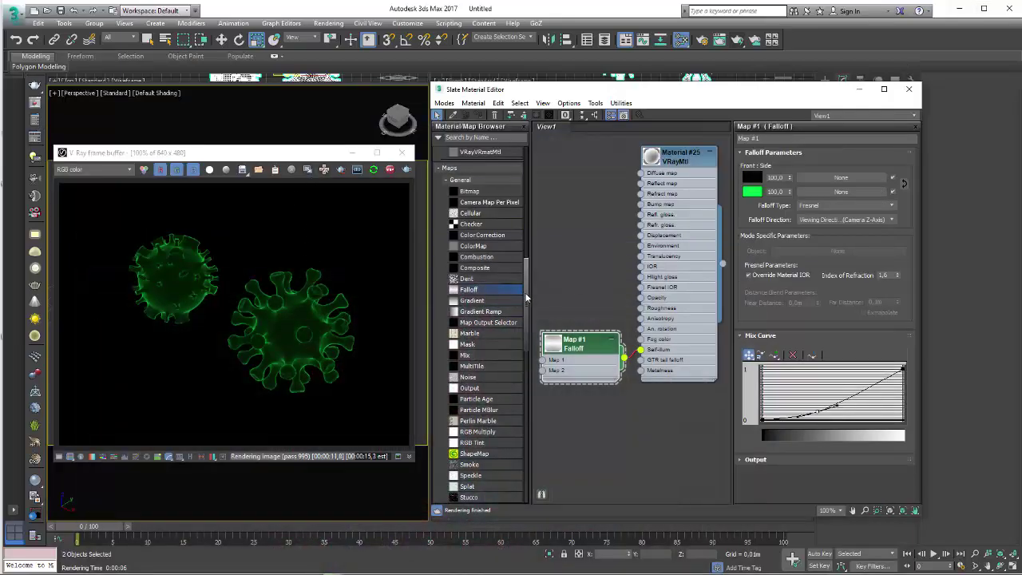
- Connect a Noise map (Map #2) to Material #25's Bump input and show its parameters
mouse_move(526, 297)
mouse_down()
mouse_move(526, 314)
mouse_move(569, 240)
mouse_move(593, 273)
mouse_up()
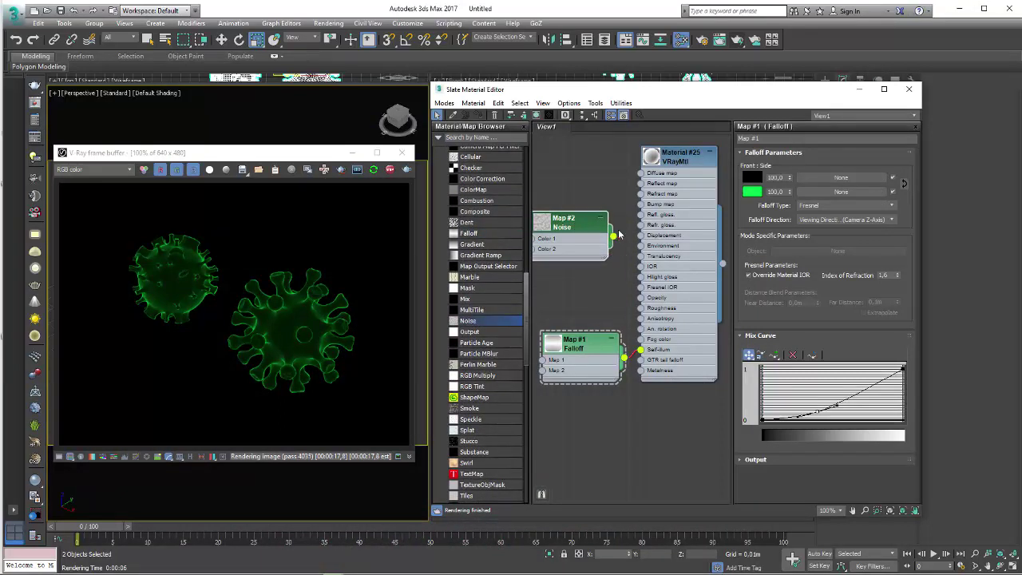
drag(604, 169, 644, 205)
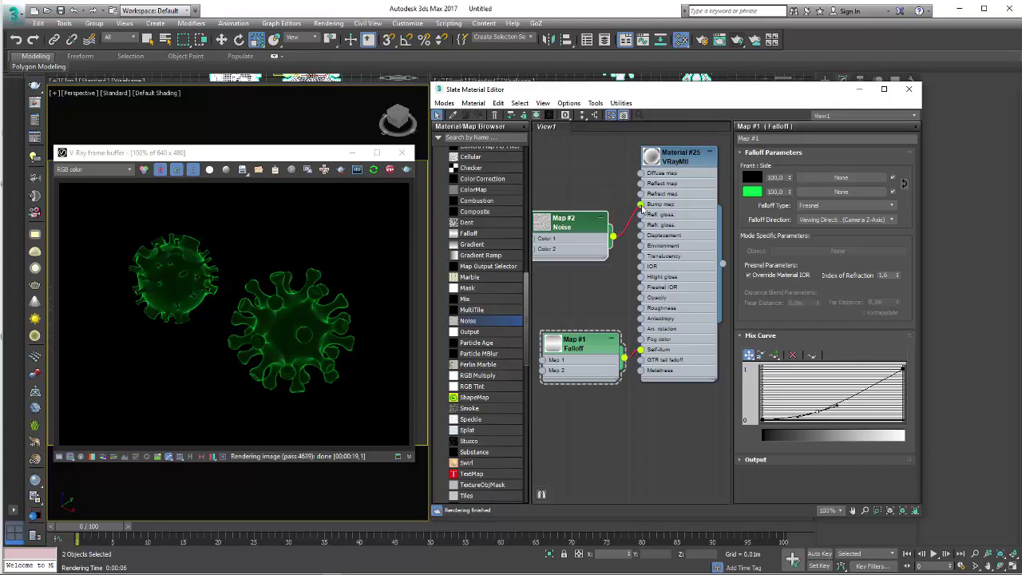
double_click(561, 221)
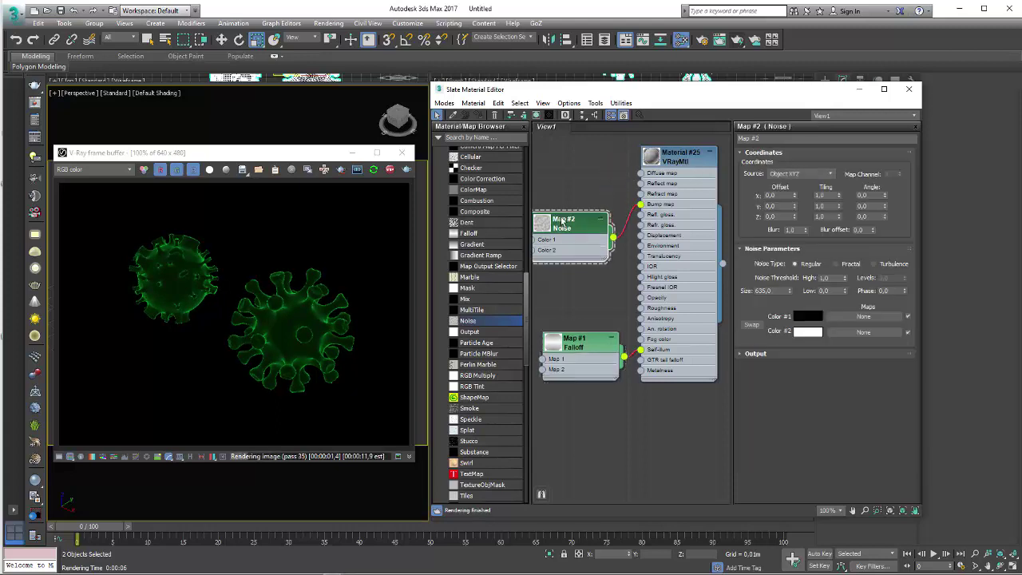
drag(551, 216, 561, 205)
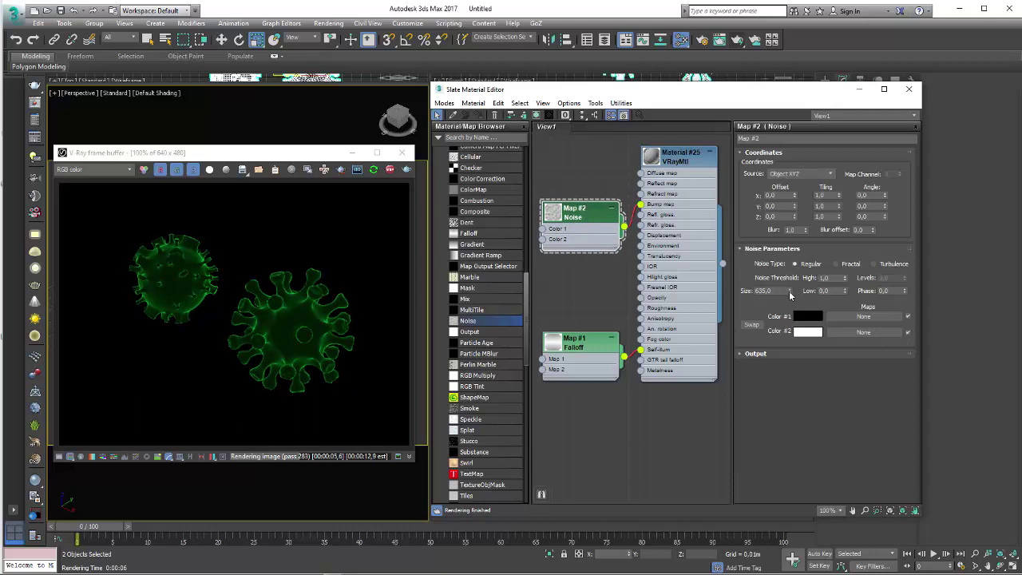
- Set the noise size to about 2.5 and check the bump in the render preview
right_click(790, 292)
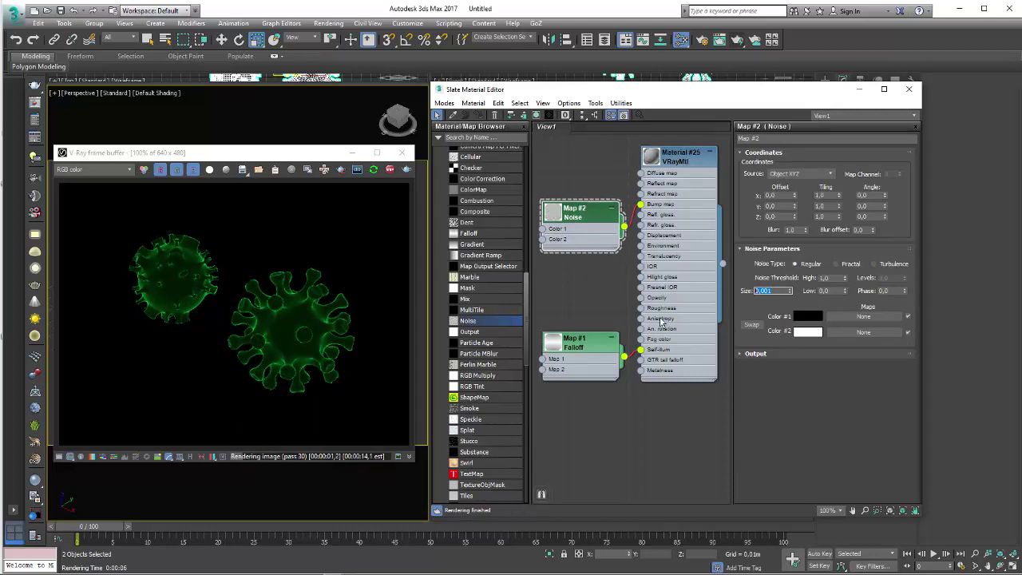
drag(789, 292, 772, 292)
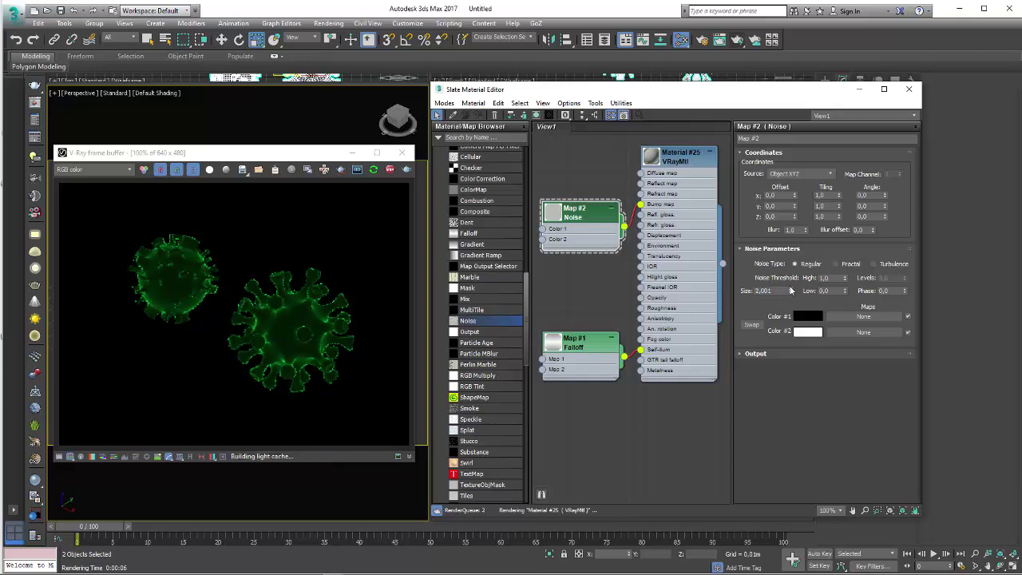
click(292, 318)
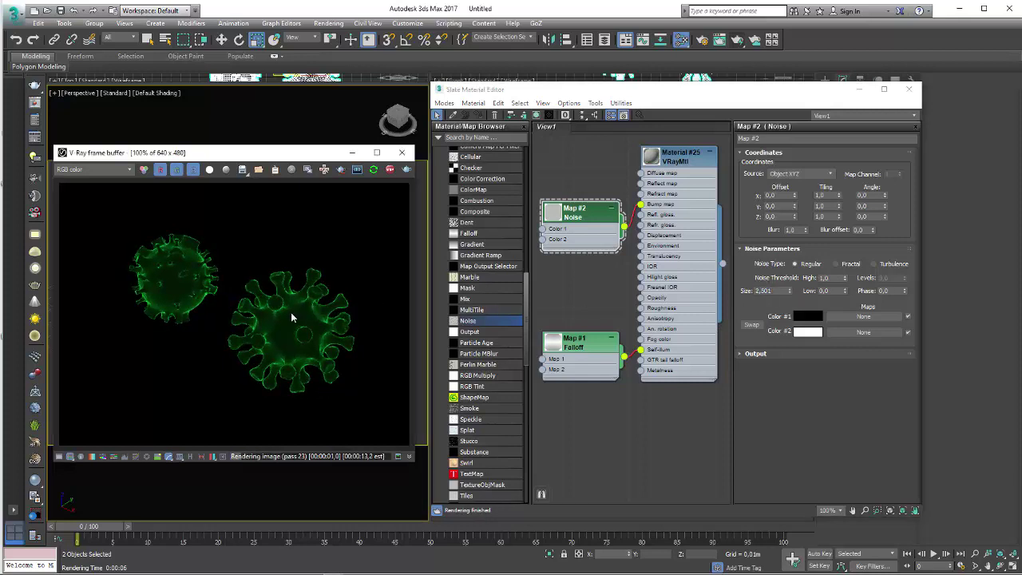
scroll(320, 483, up, 5)
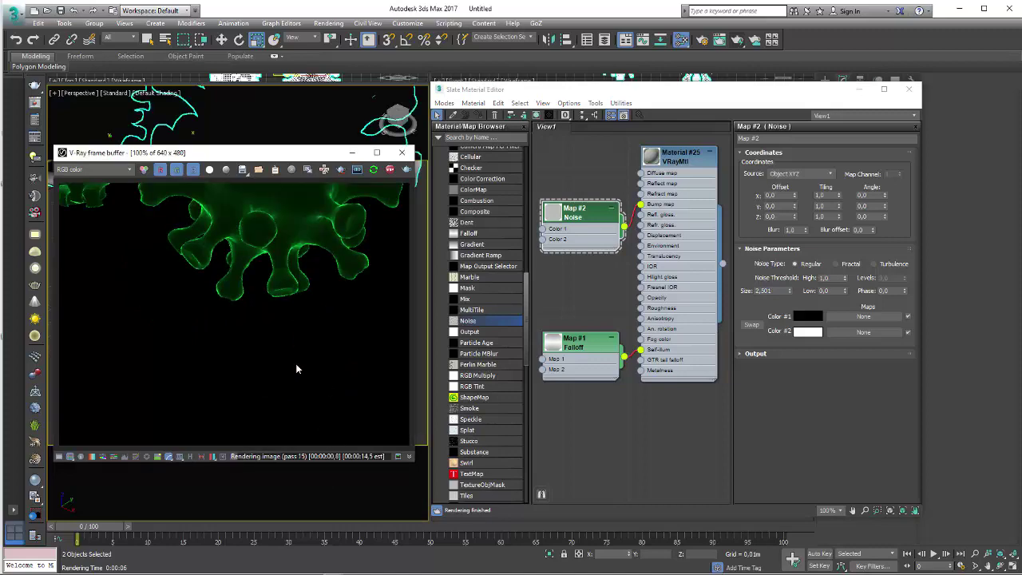
scroll(314, 126, down, 4)
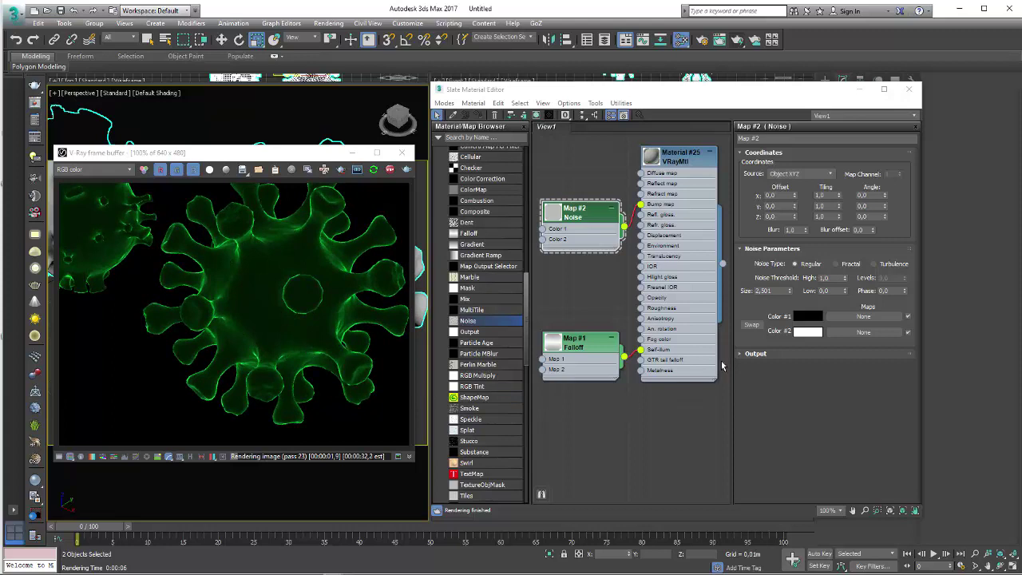
- Raise Material #25's bump amount to 100 and increase Map #2's noise size to 4.501
double_click(682, 163)
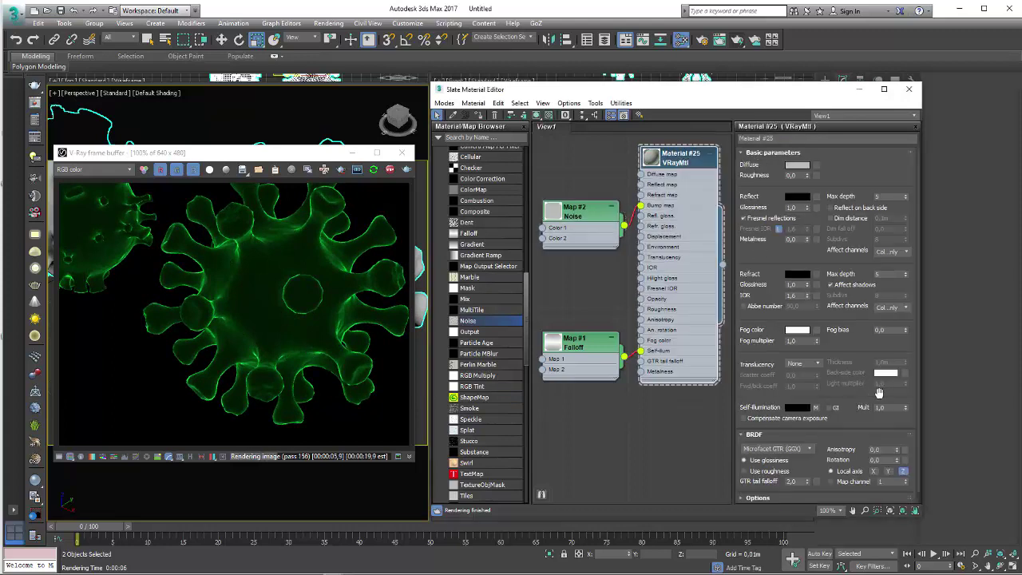
drag(877, 387, 867, 309)
click(766, 498)
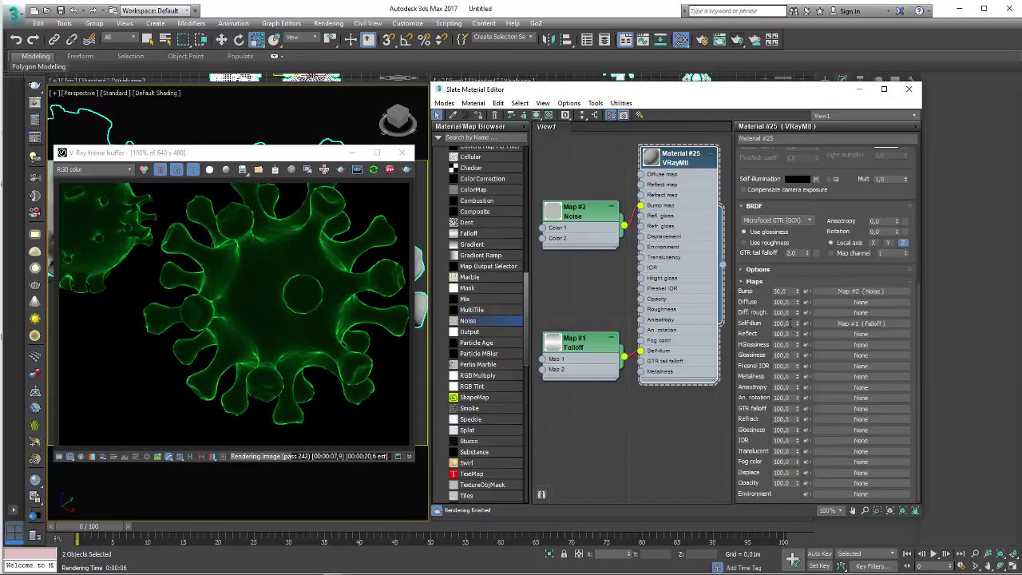
drag(788, 292, 751, 294)
text(100)
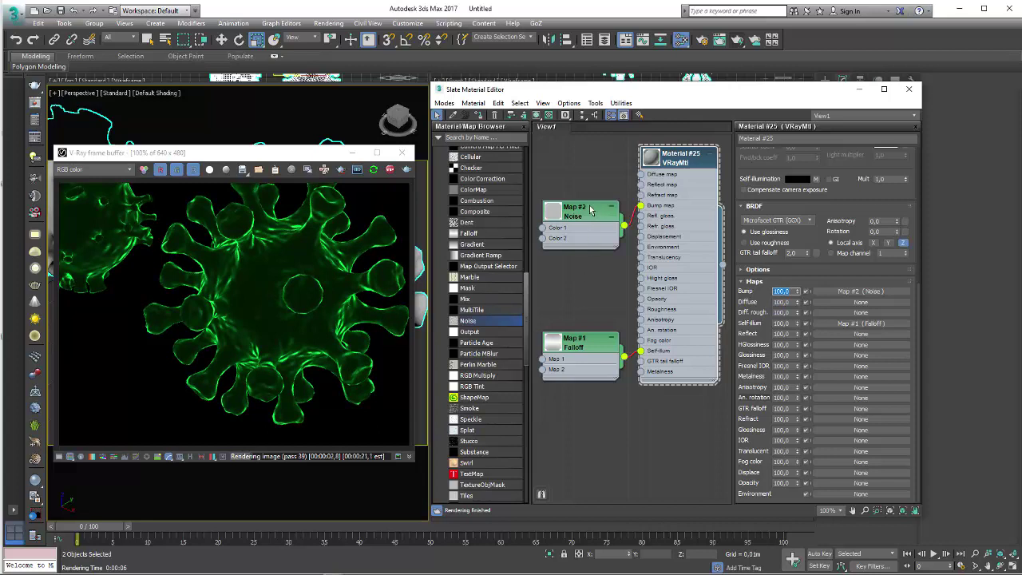
drag(590, 210, 585, 226)
double_click(581, 228)
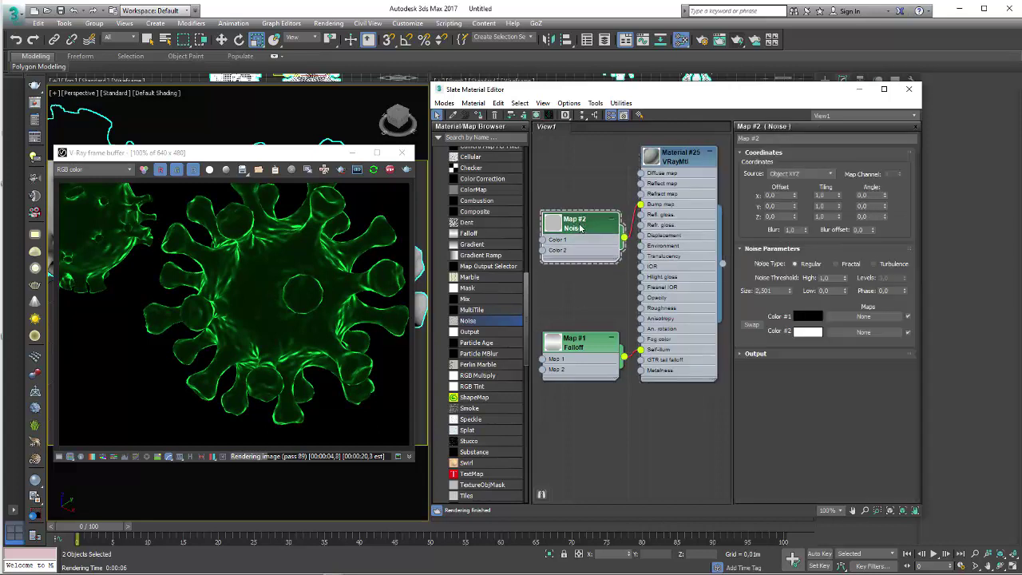
drag(789, 290, 801, 291)
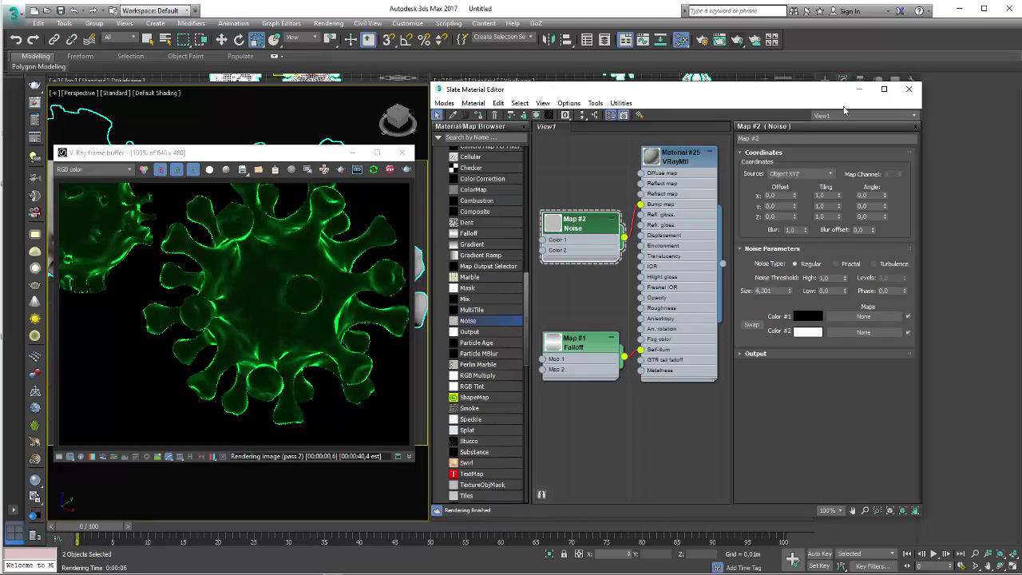
- Close the material editor and shift the V-Ray frame buffer so both glowing viruses show
key(m)
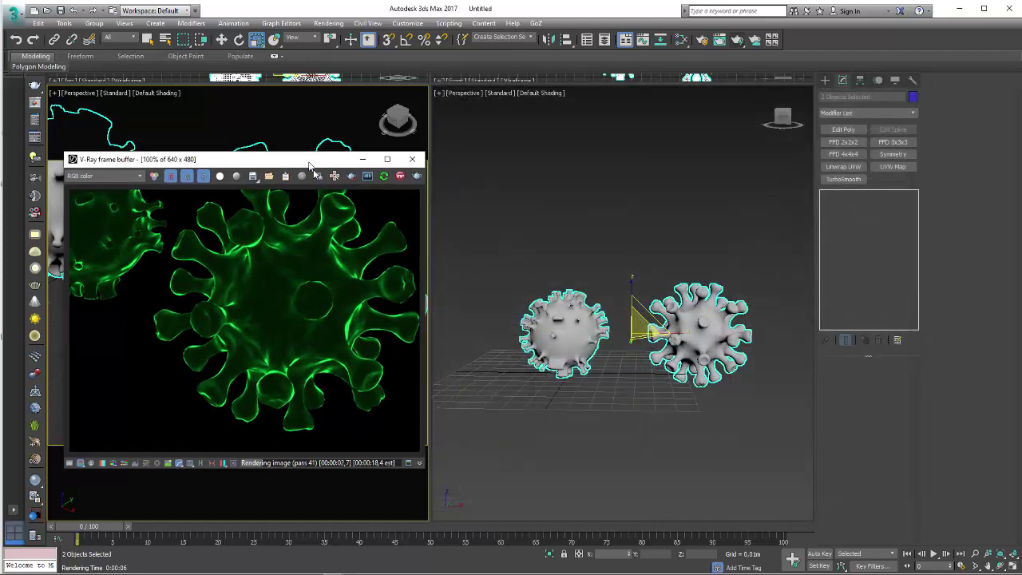
drag(298, 159, 309, 186)
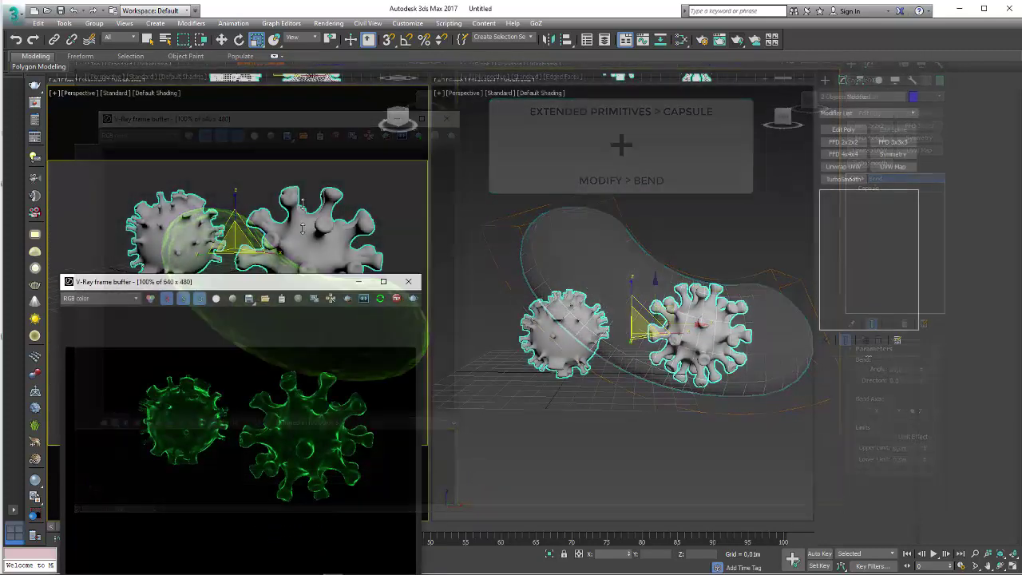
mouse_move(308, 202)
mouse_down()
mouse_move(306, 280)
mouse_move(317, 114)
mouse_up()
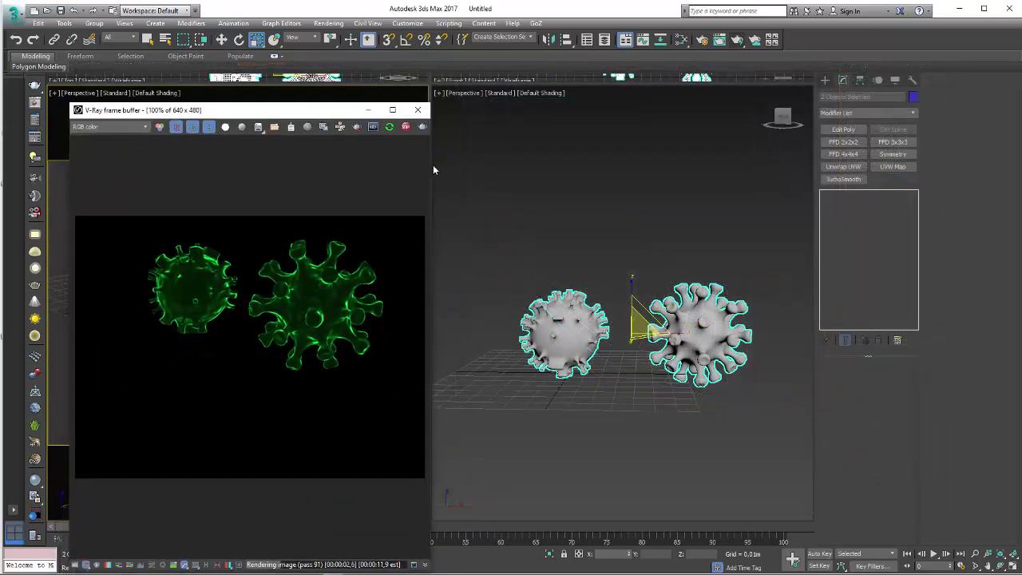
- Reopen the Slate Material Editor and open Map #1's Falloff parameters
click(682, 42)
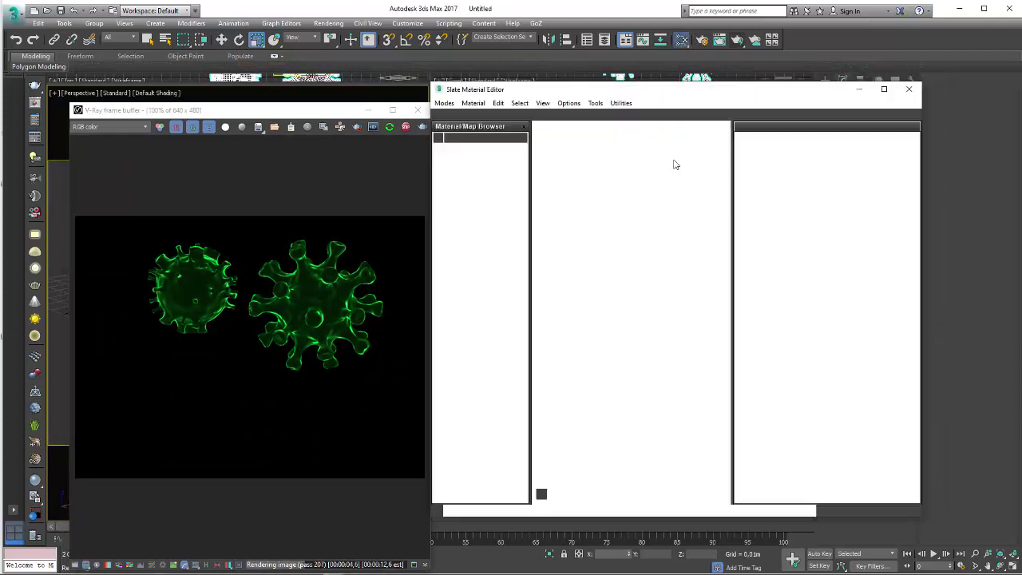
scroll(663, 324, down, 2)
scroll(662, 308, down, 2)
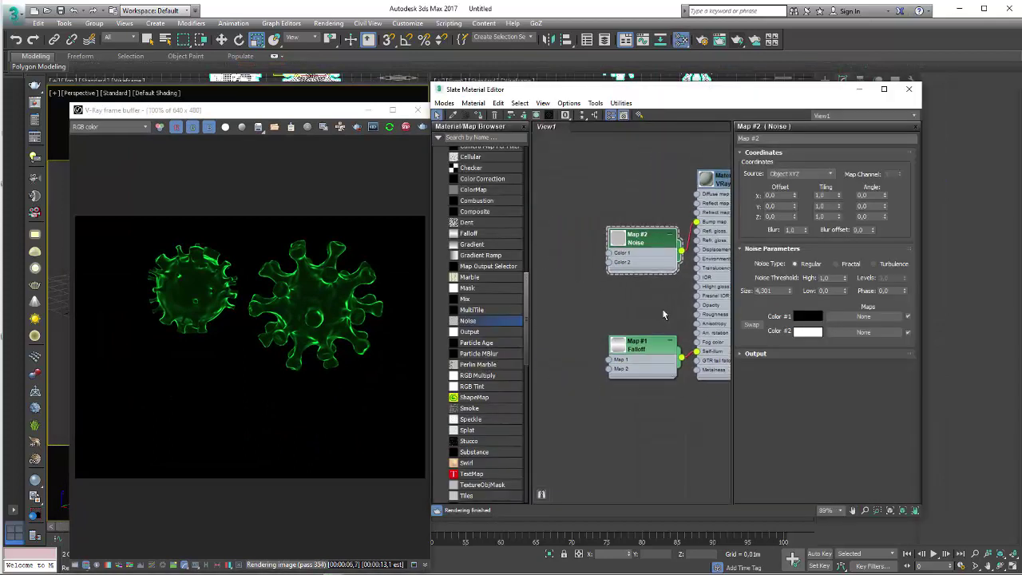
scroll(662, 308, down, 1)
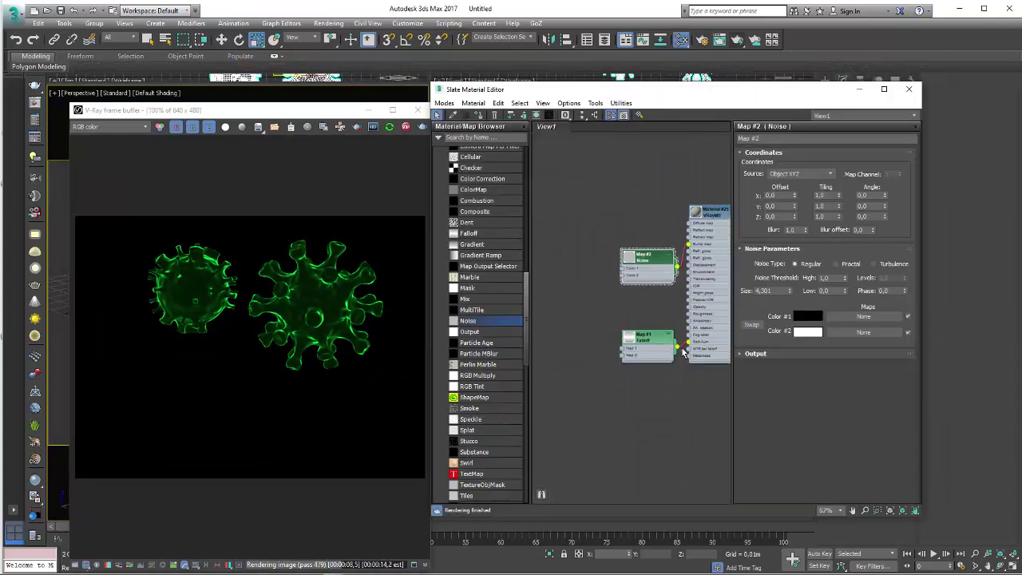
drag(652, 343, 638, 336)
double_click(636, 332)
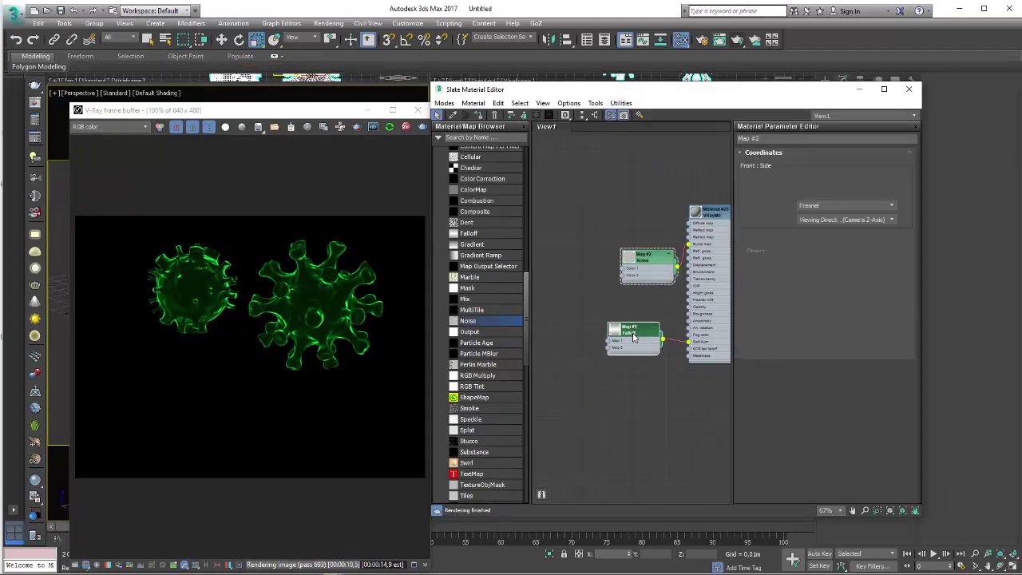
- Try a yellow glow side colour, rearrange the map nodes, then settle back on green
click(752, 195)
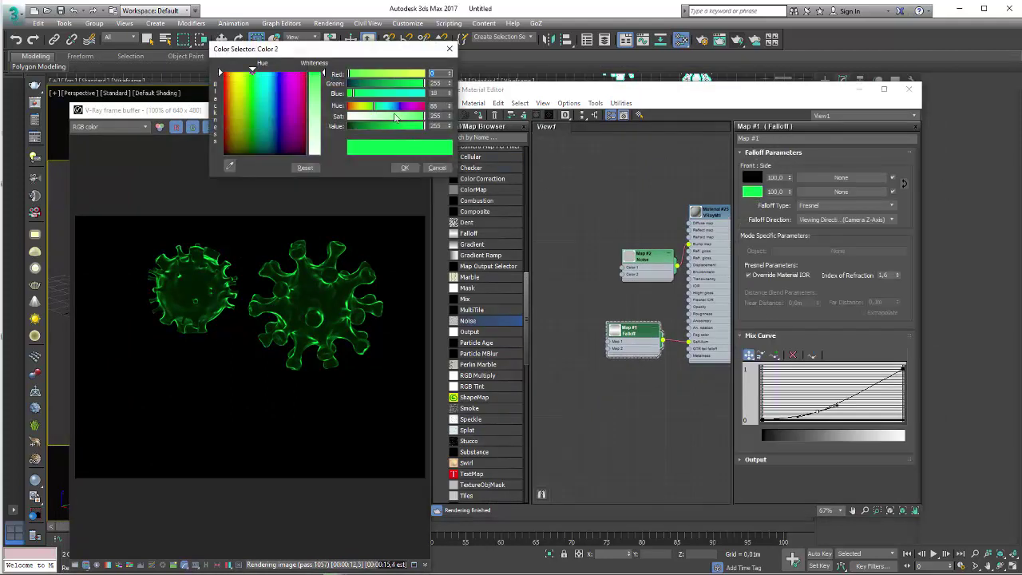
mouse_move(369, 109)
mouse_down()
mouse_move(346, 126)
mouse_move(396, 107)
mouse_up()
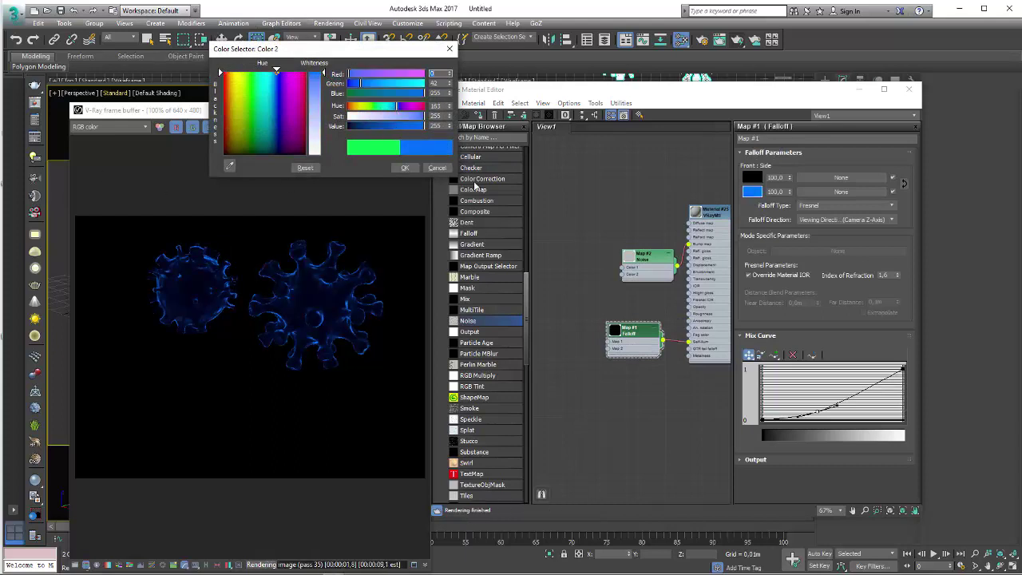
drag(646, 266, 639, 243)
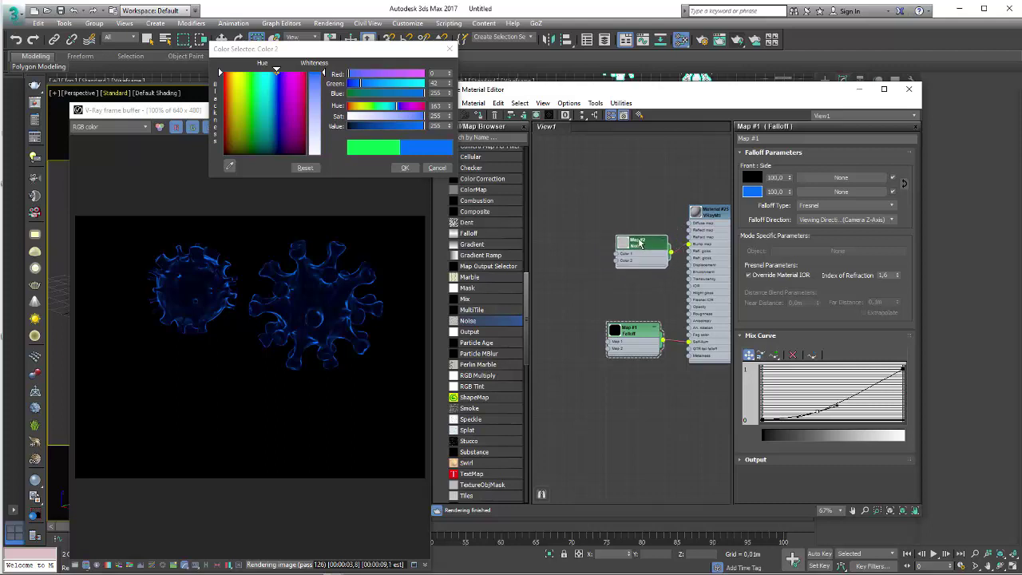
drag(636, 340, 647, 356)
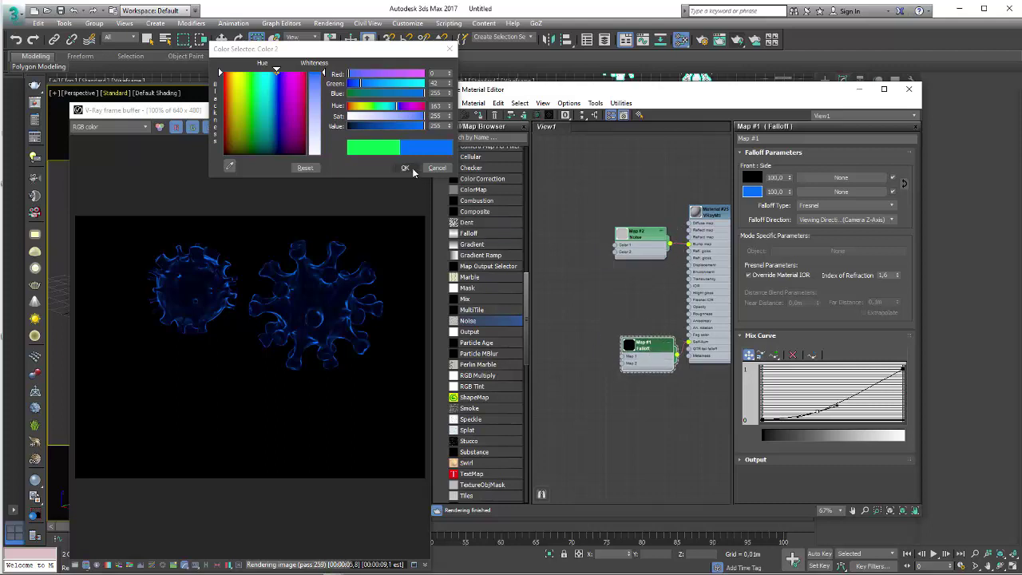
drag(377, 110, 372, 108)
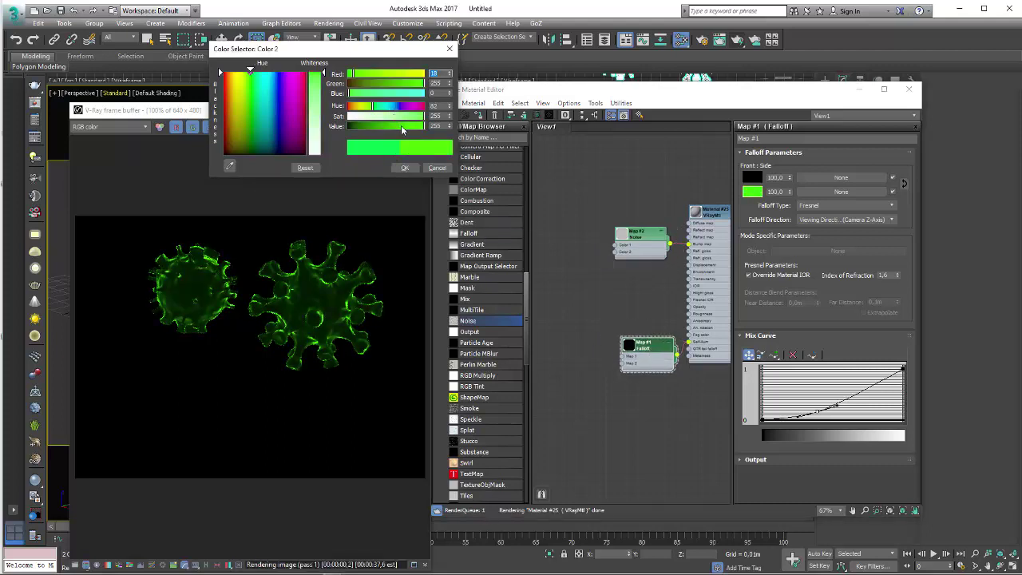
click(406, 169)
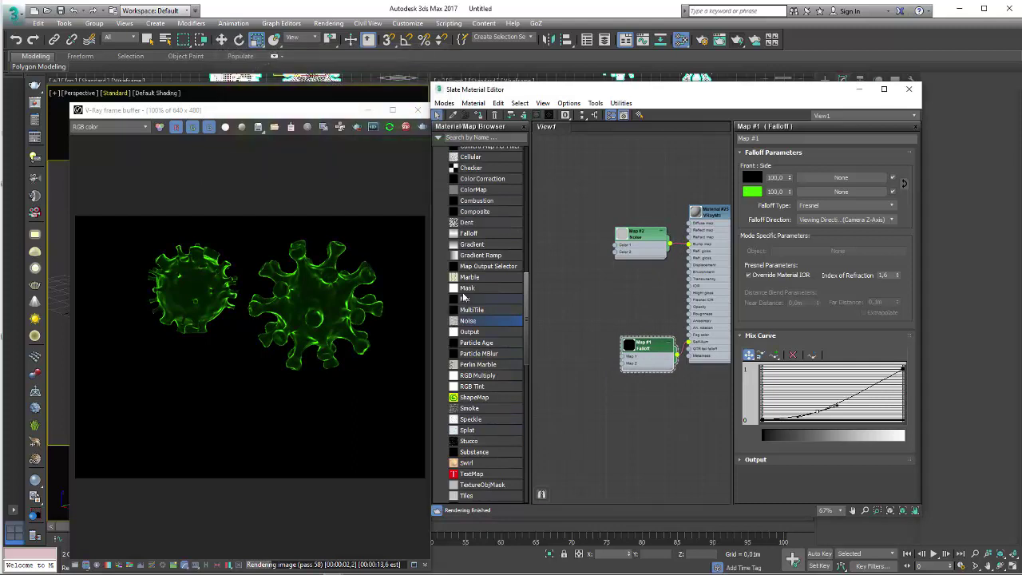
- Add a second Falloff map (Map #3) wired into Map #1's Map 2 slot
drag(524, 349, 524, 326)
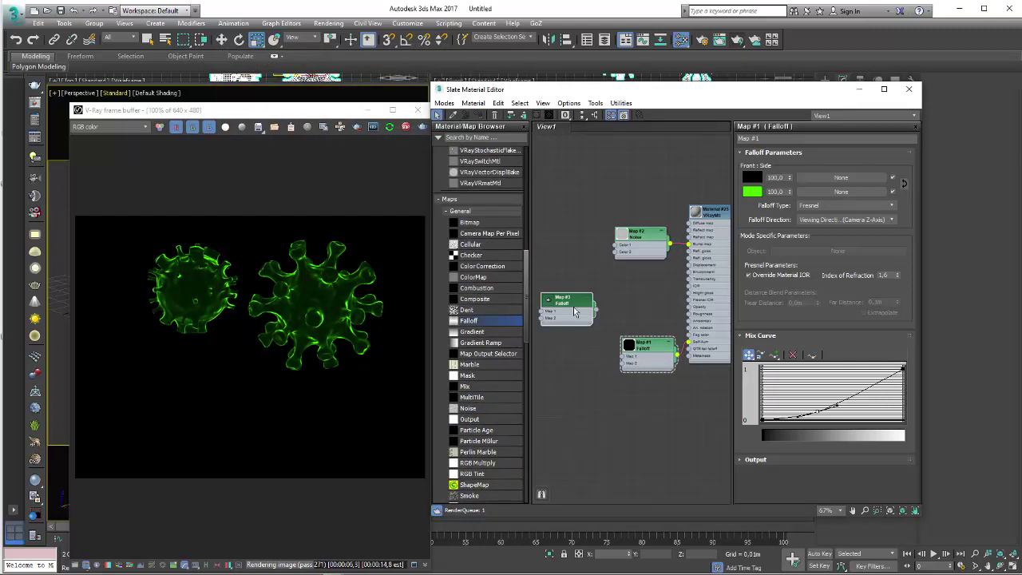
drag(574, 311, 575, 400)
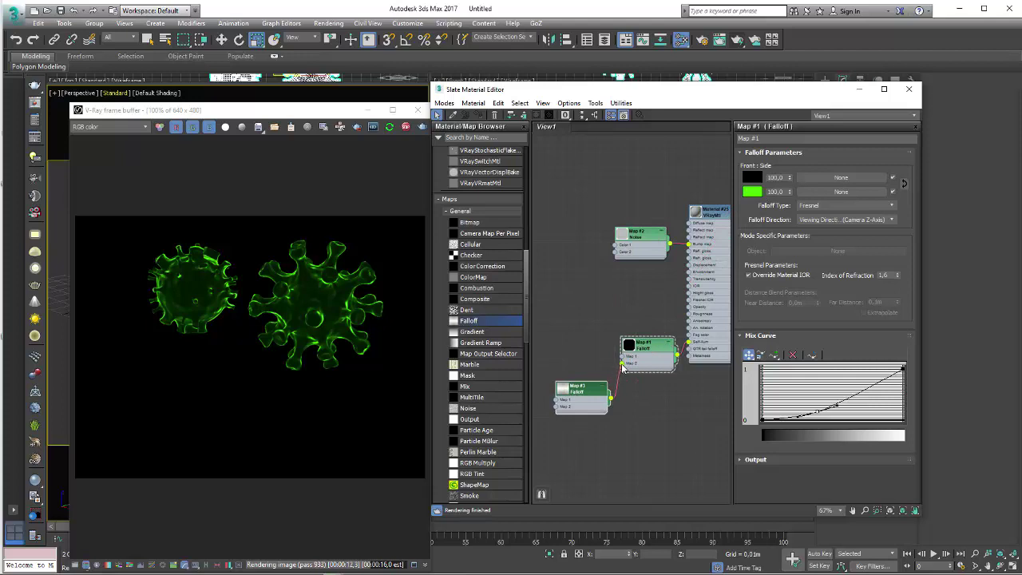
drag(622, 367, 622, 365)
mouse_move(585, 395)
mouse_down()
mouse_move(577, 379)
mouse_move(569, 390)
mouse_up()
double_click(574, 379)
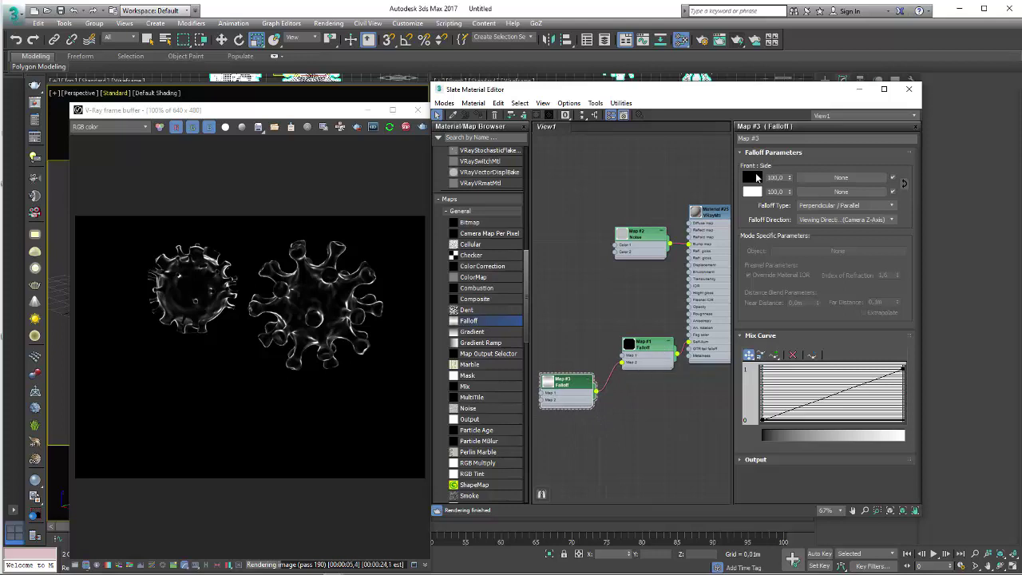
- Set Map #3's front colour to red and its side colour to saturated blue
click(755, 176)
click(225, 72)
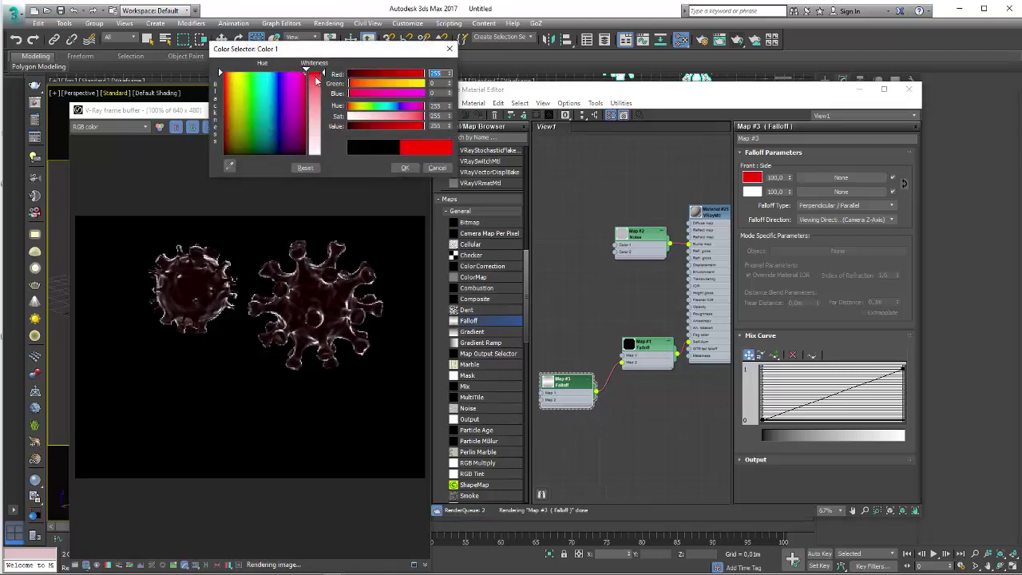
click(405, 167)
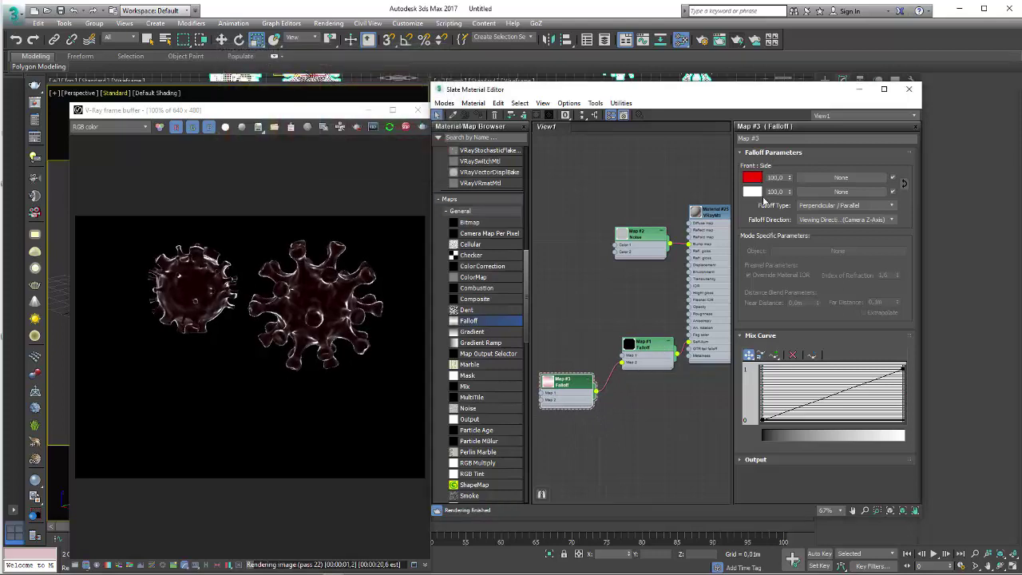
click(752, 192)
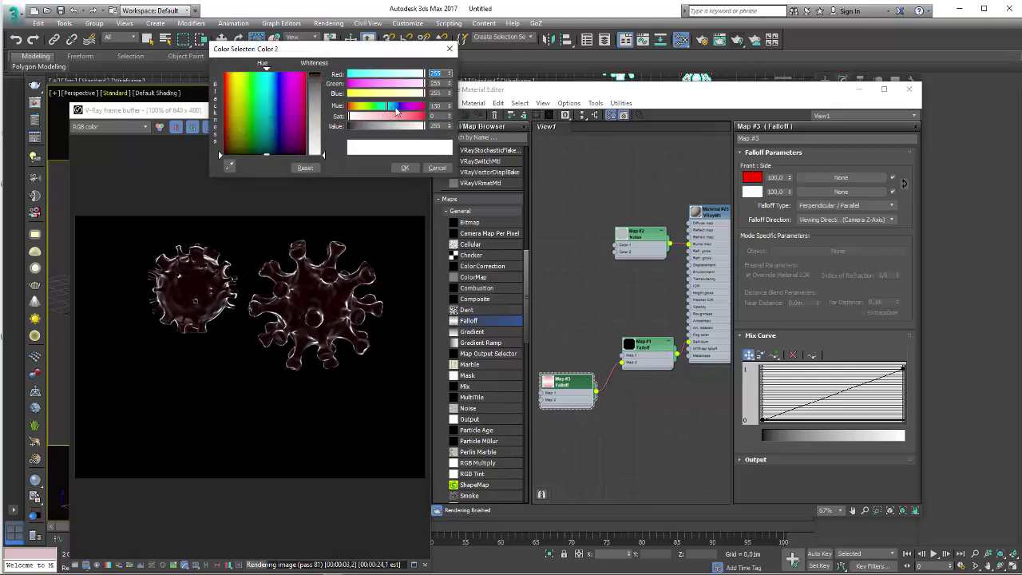
drag(395, 110, 398, 106)
drag(314, 153, 315, 73)
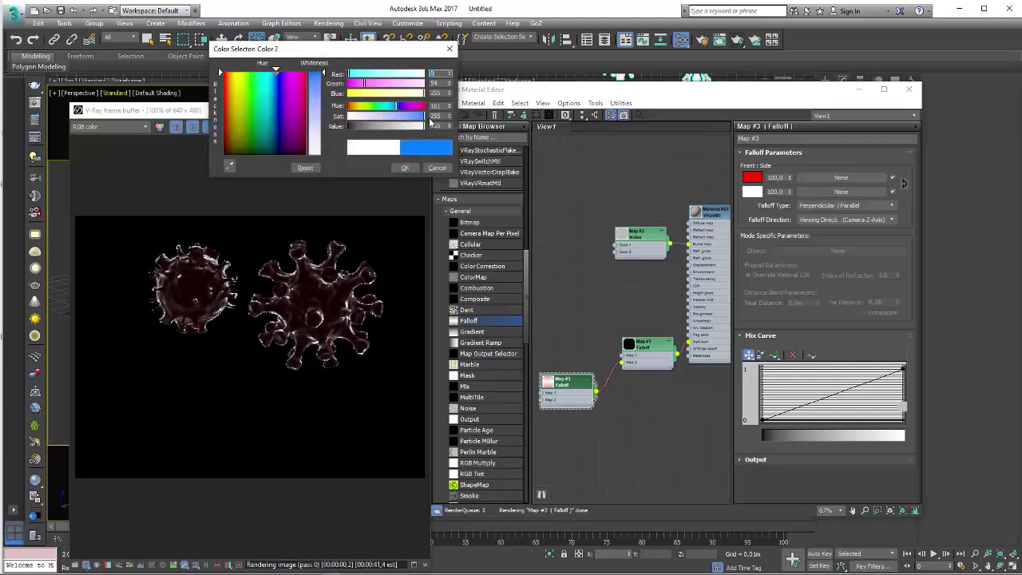
click(405, 169)
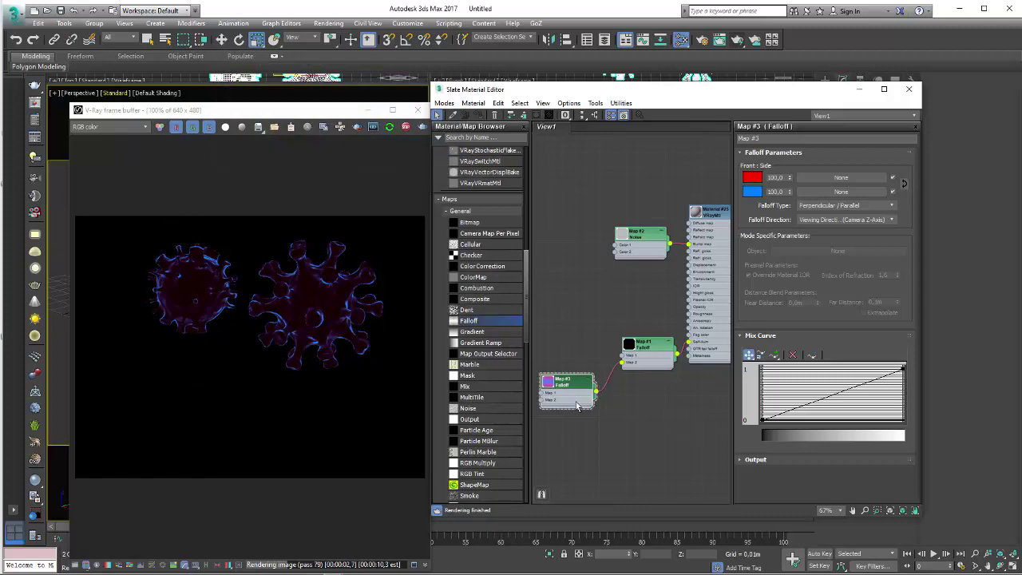
drag(577, 407, 584, 409)
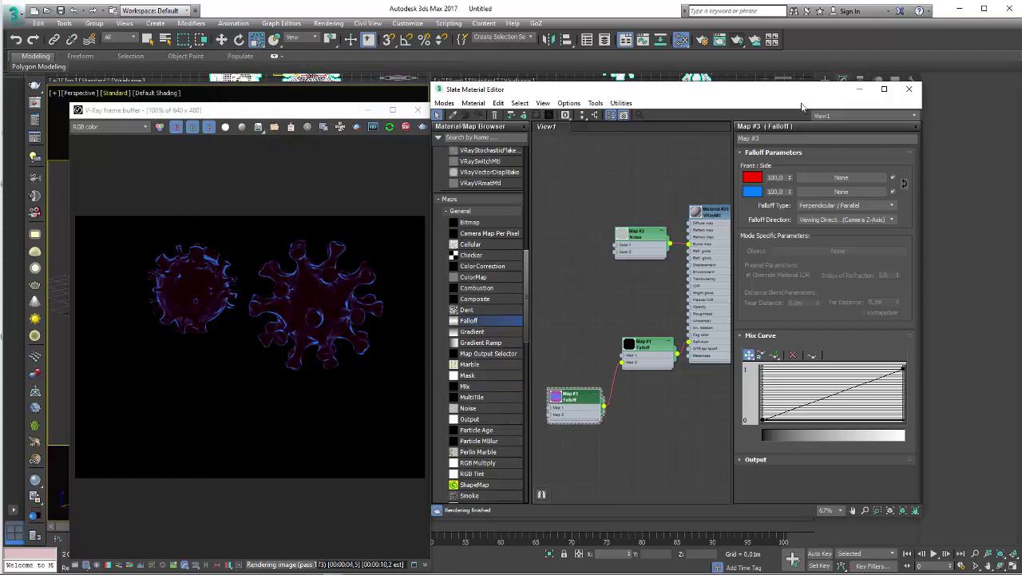
drag(752, 97, 788, 99)
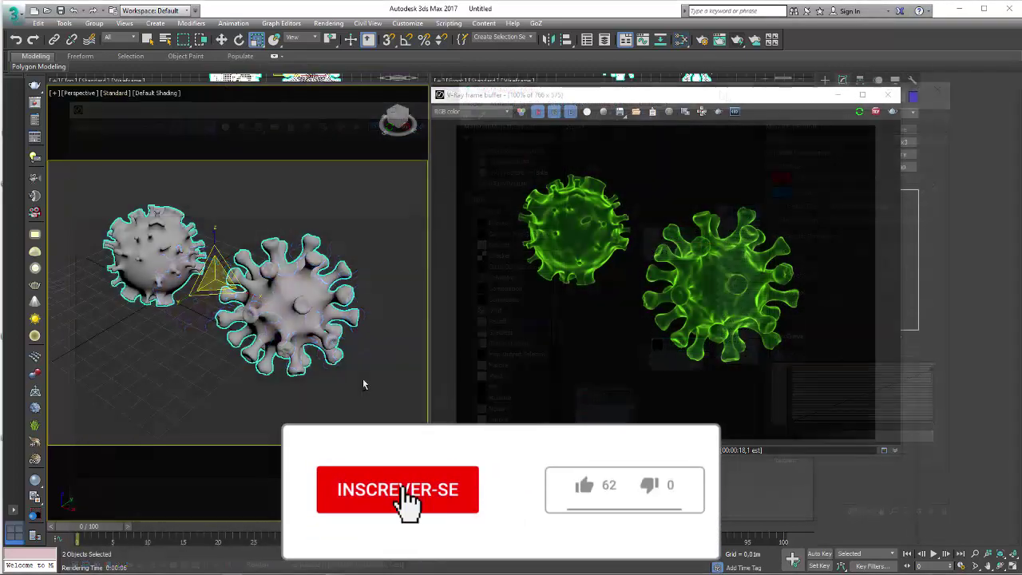
- Orbit the view and rotate the right-hand virus to a new orientation
mouse_move(362, 385)
alt+middle_down()
mouse_move(327, 387)
mouse_move(202, 352)
mouse_move(267, 353)
mouse_move(373, 397)
alt+middle_up()
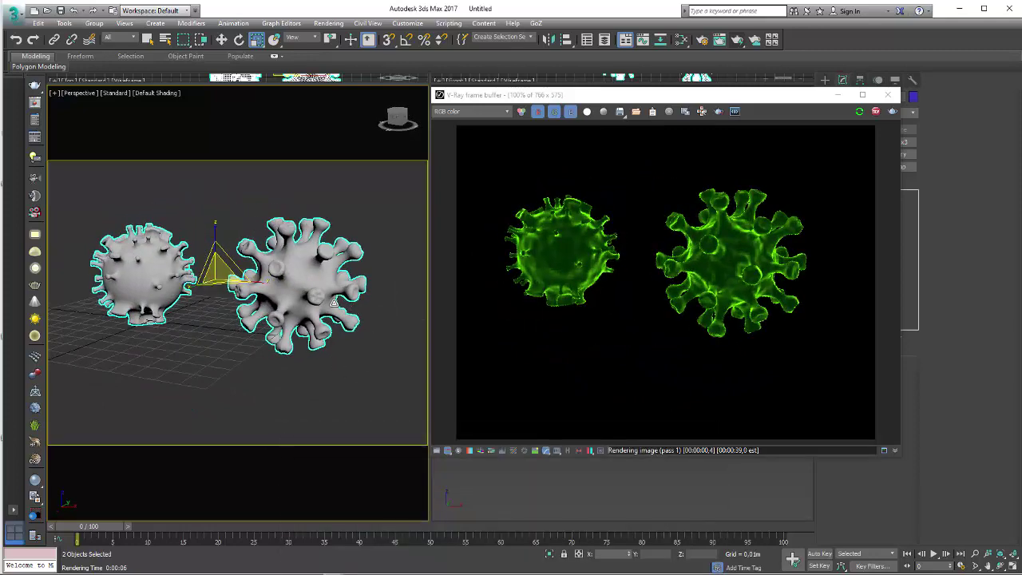
key(e)
mouse_move(308, 292)
mouse_down()
mouse_move(327, 290)
mouse_move(388, 343)
mouse_up()
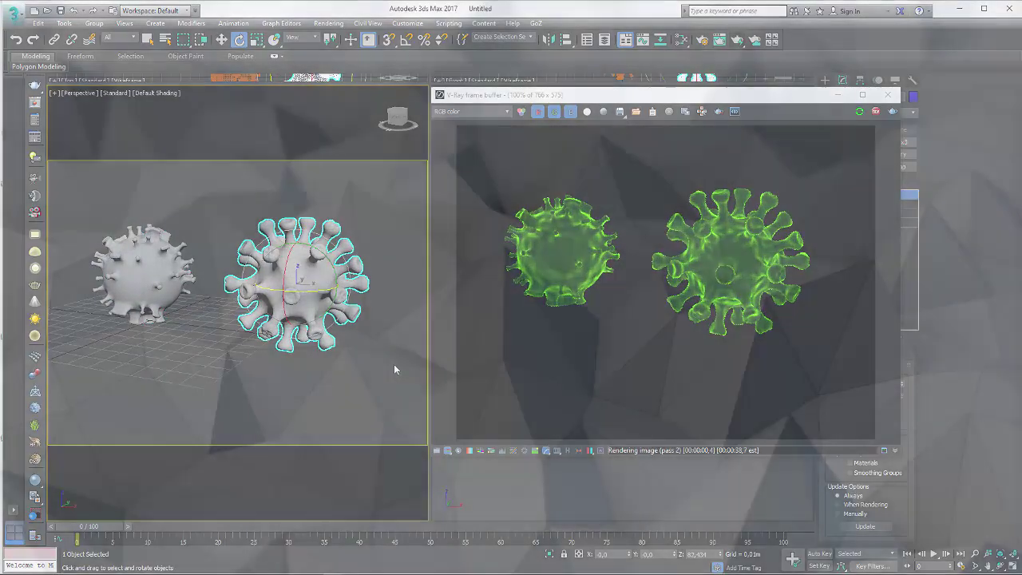